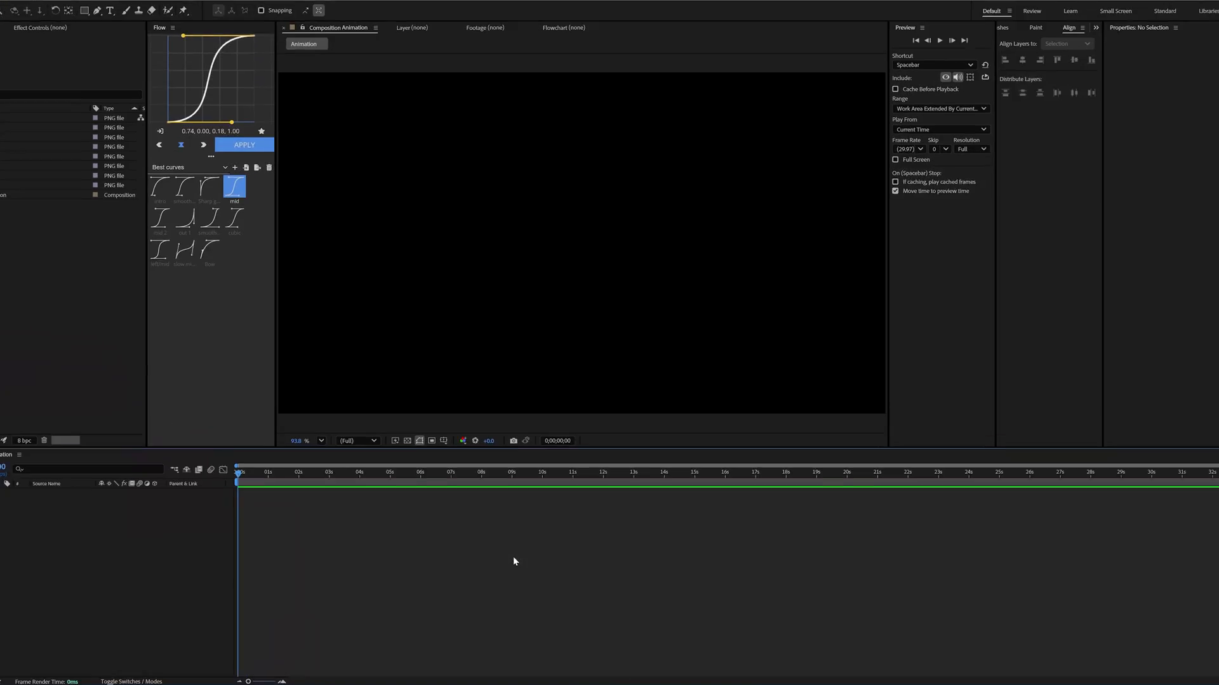
Confirm the Animation composition at 1920x1080, 29.97 fps, and add images 1.png through 8.png to its timeline as layers
key(ctrl+k)
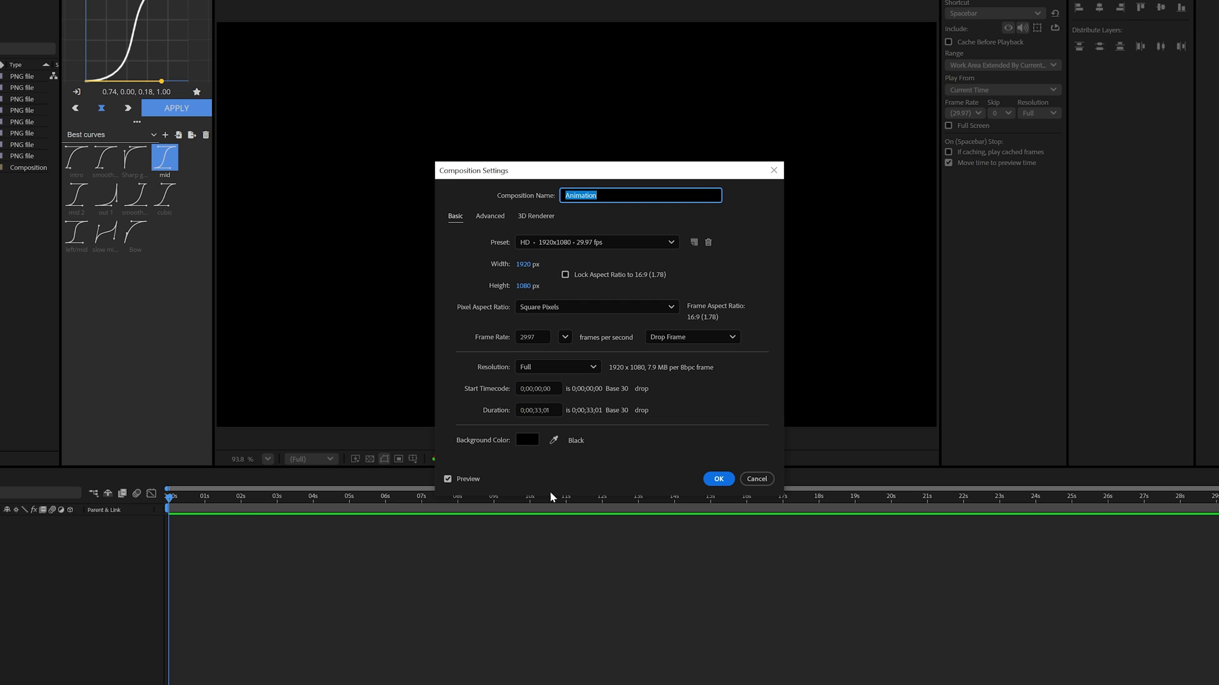
click(717, 480)
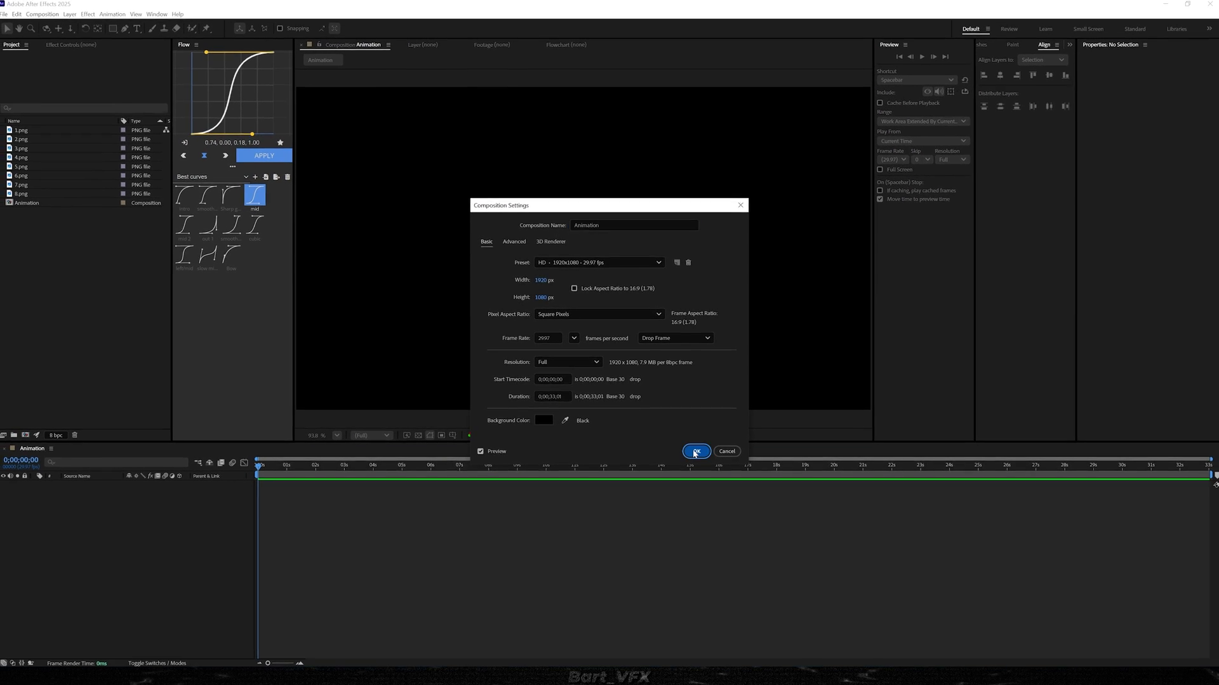
click(38, 194)
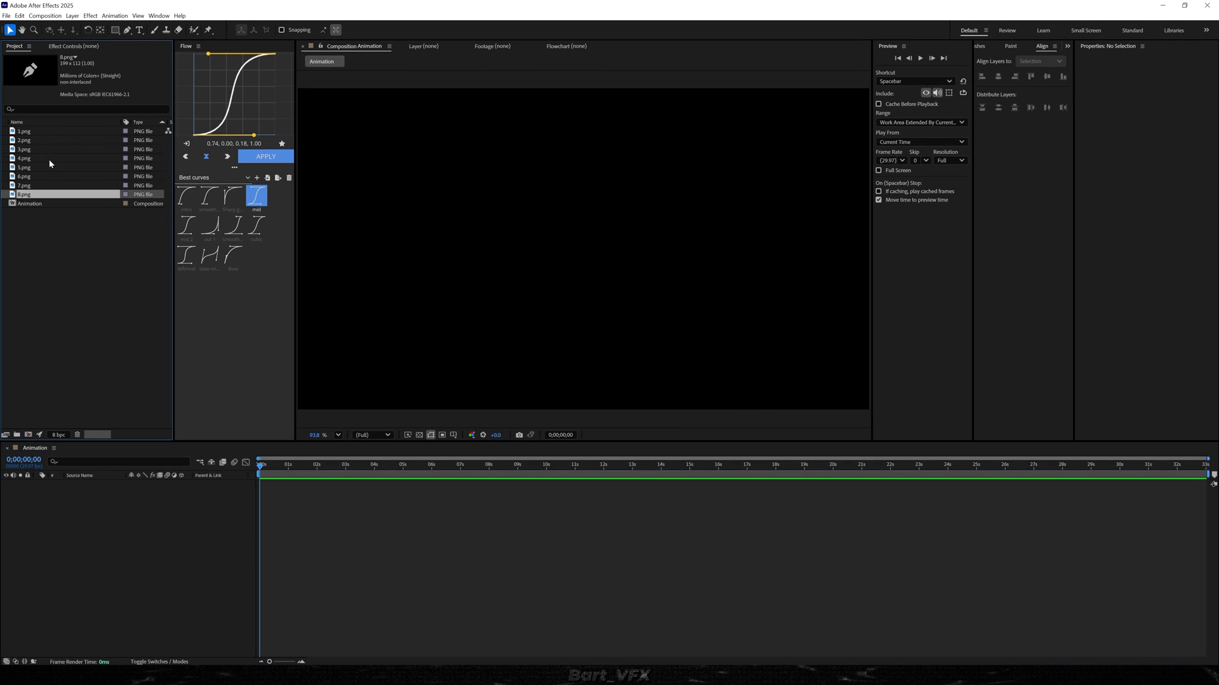
shift+click(35, 131)
drag(37, 147, 220, 546)
click(193, 592)
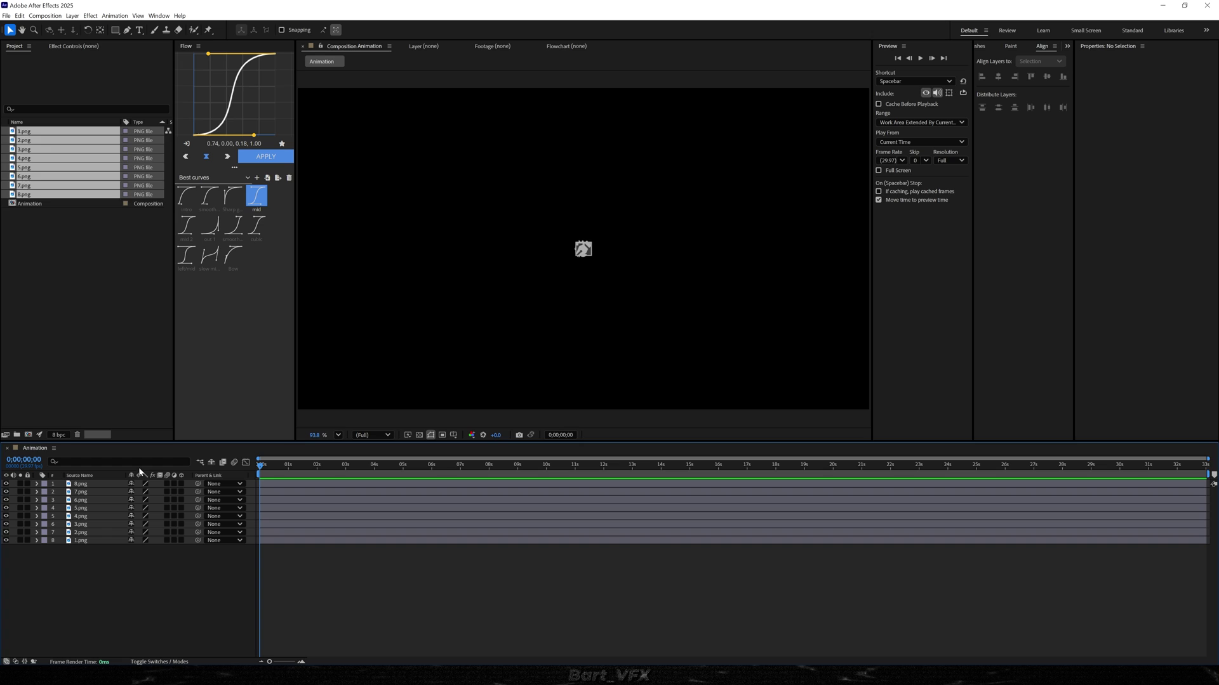
click(132, 294)
click(78, 589)
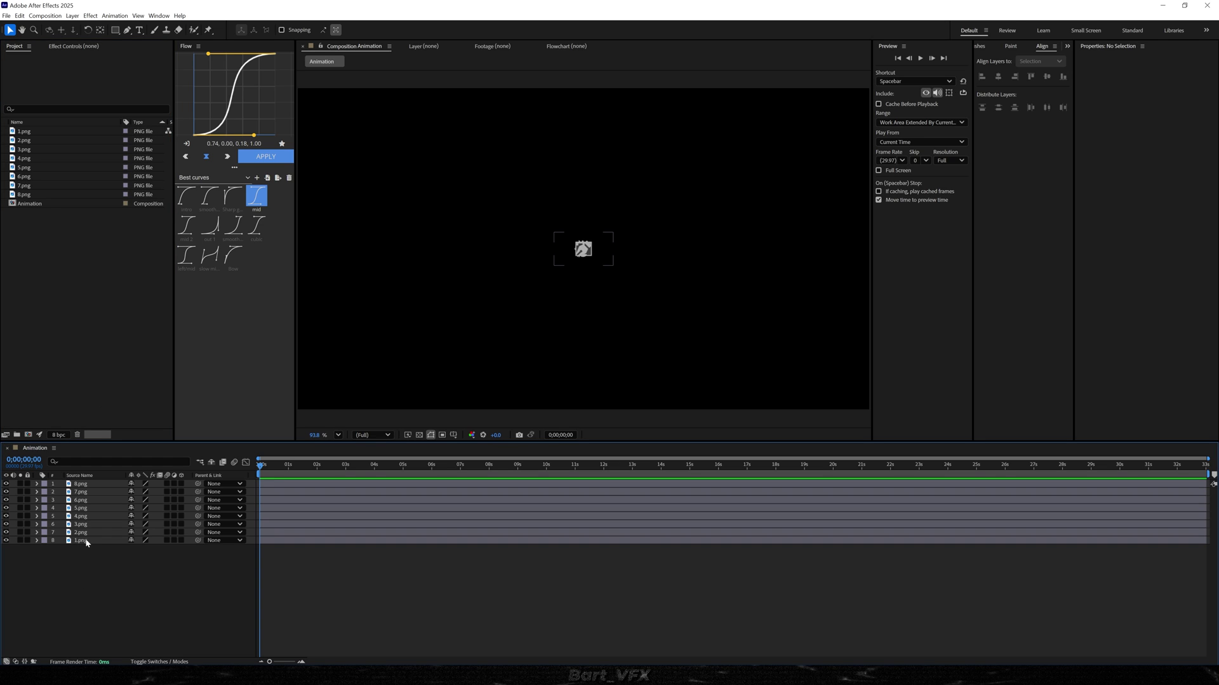
Spread the eight icon layers side by side in an evenly spaced horizontal row across the composition's centre, starting with 1.png
click(87, 543)
drag(583, 257, 443, 249)
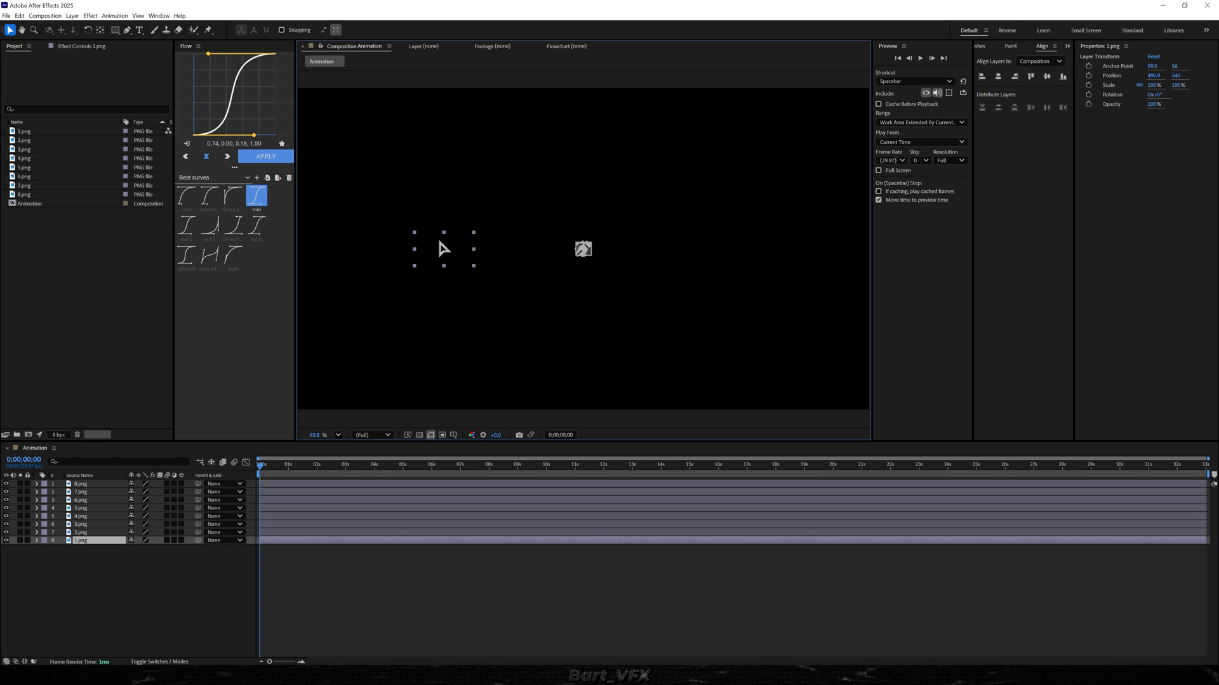
drag(585, 250, 457, 251)
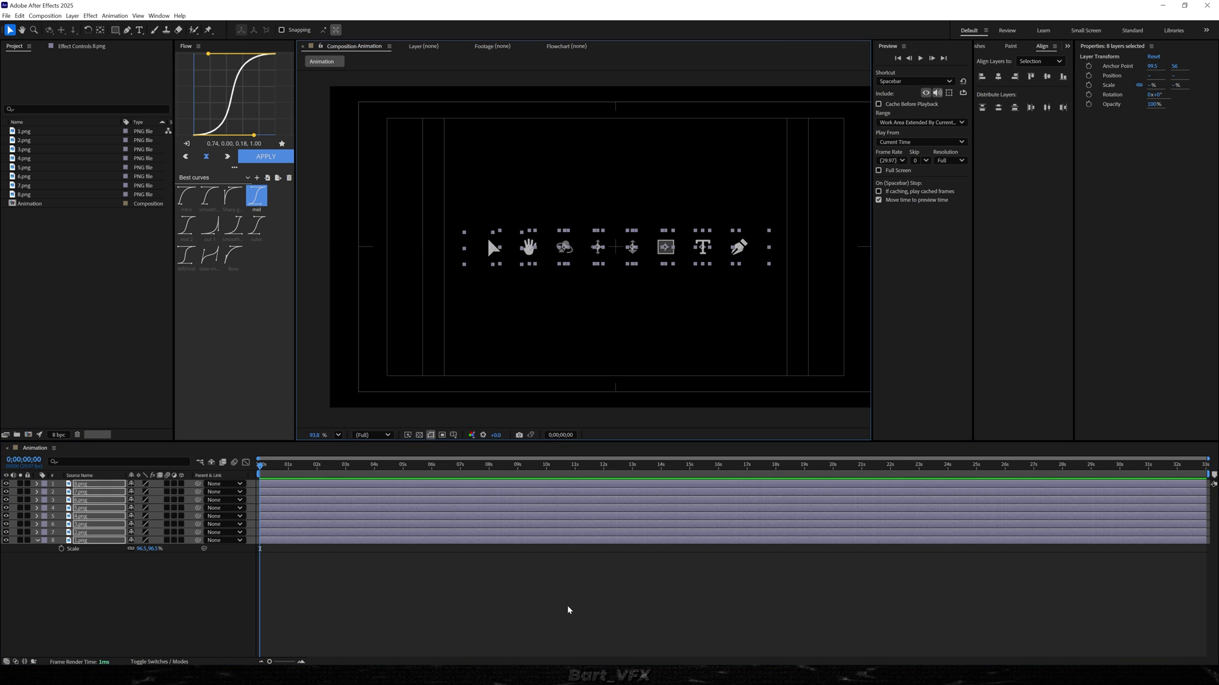
click(569, 609)
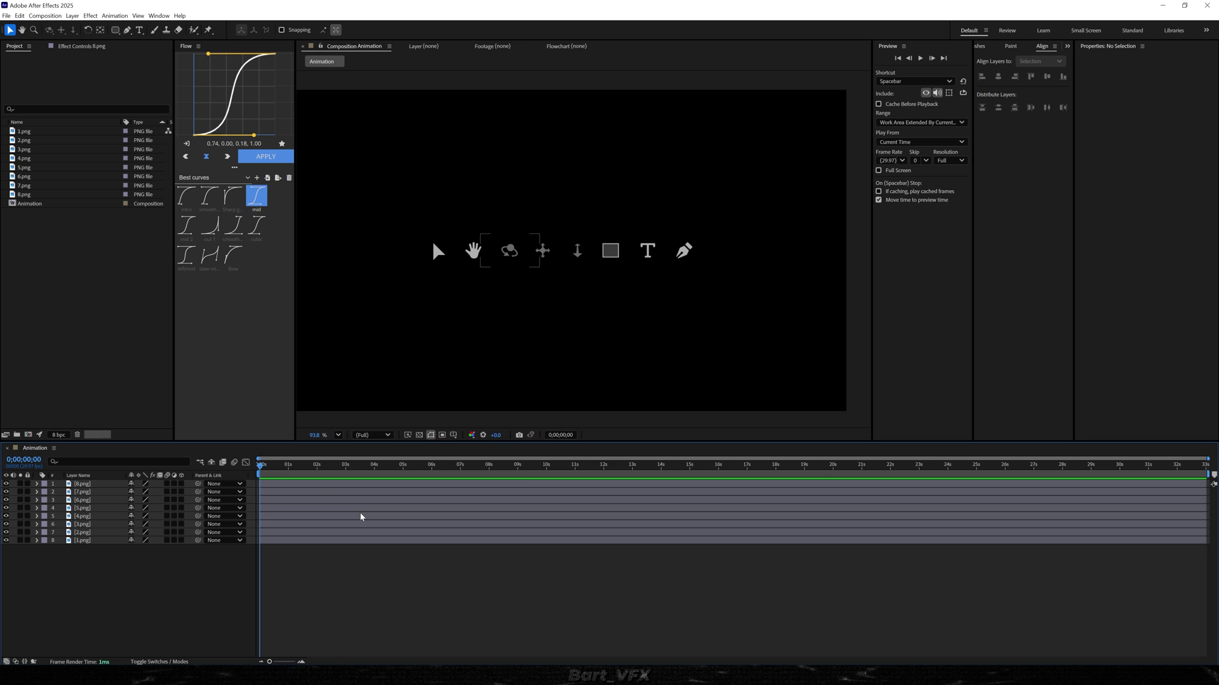
Keyframe Position on all eight layers so they travel from off-screen left at frame 0 to their row by 0;00;01;21
click(97, 487)
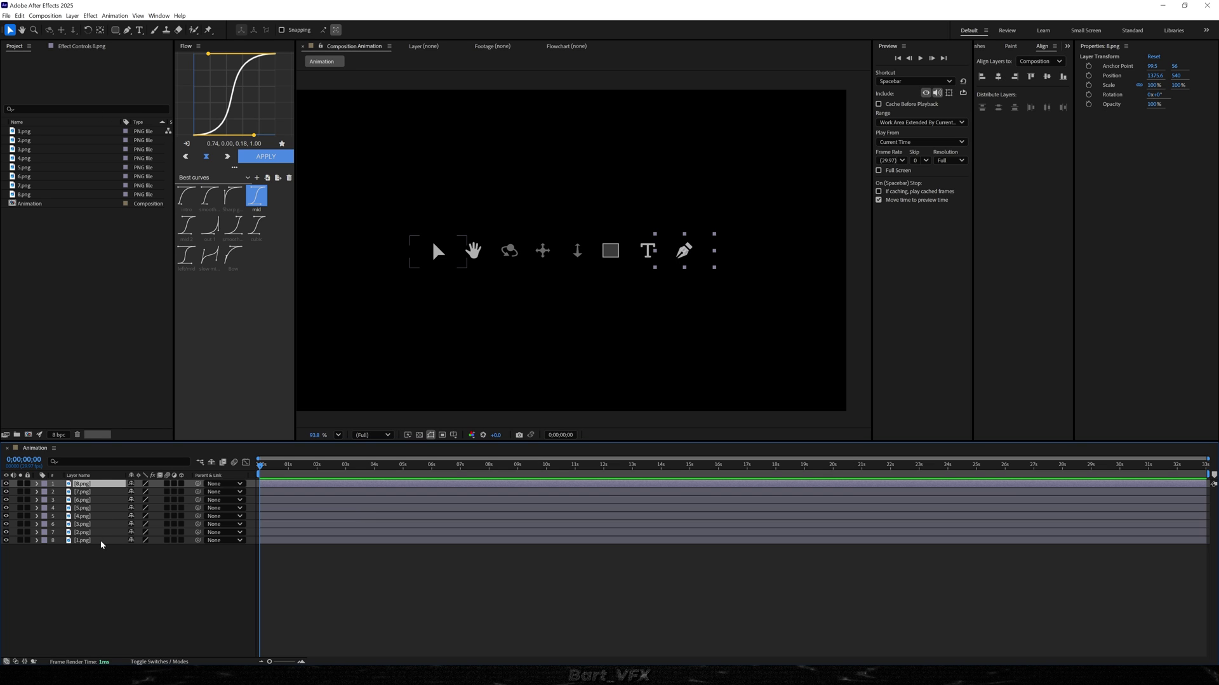
shift+click(96, 542)
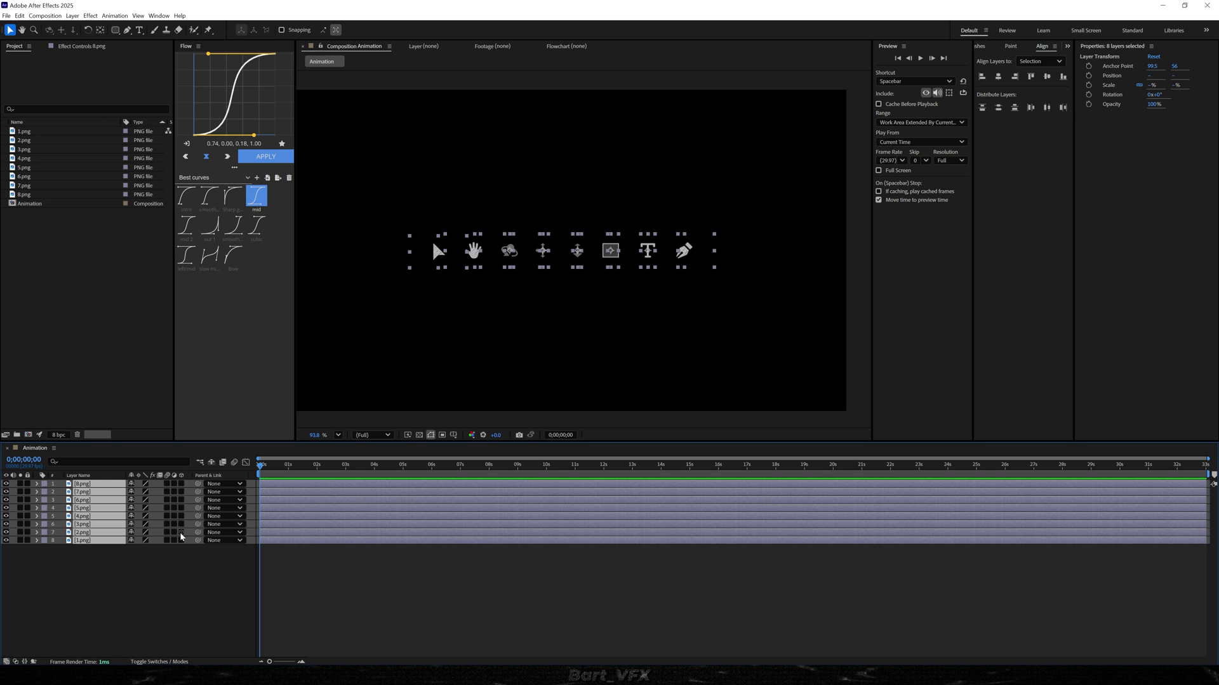
key(alt+shift+p)
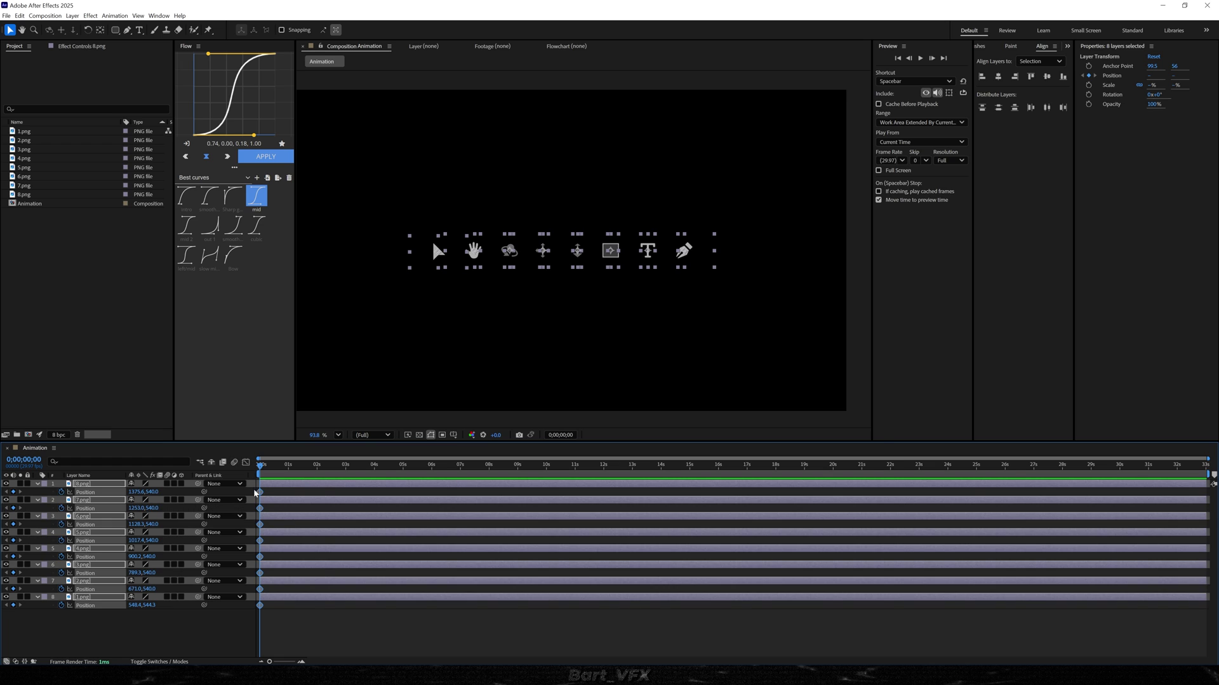
drag(261, 494, 309, 521)
drag(135, 526, 85, 533)
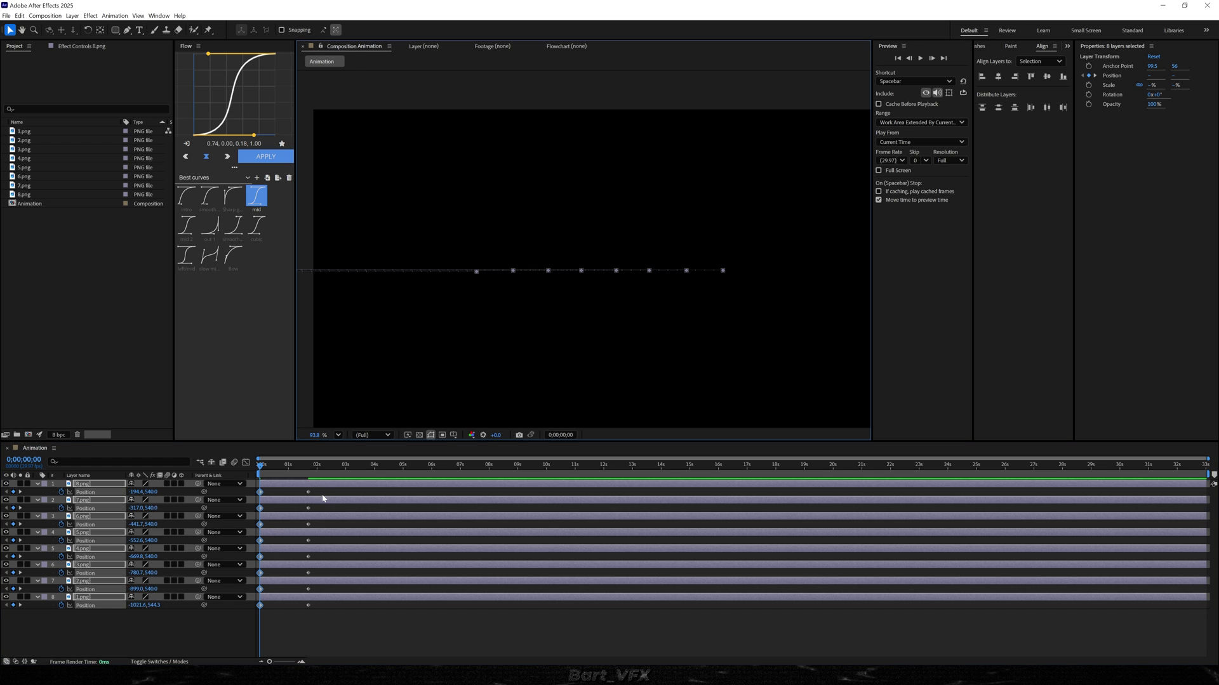
Apply Easy Ease to all Position keyframes, shape the speed graph into an early peak with a long slow-down, and preview
drag(320, 489, 241, 621)
key(F9)
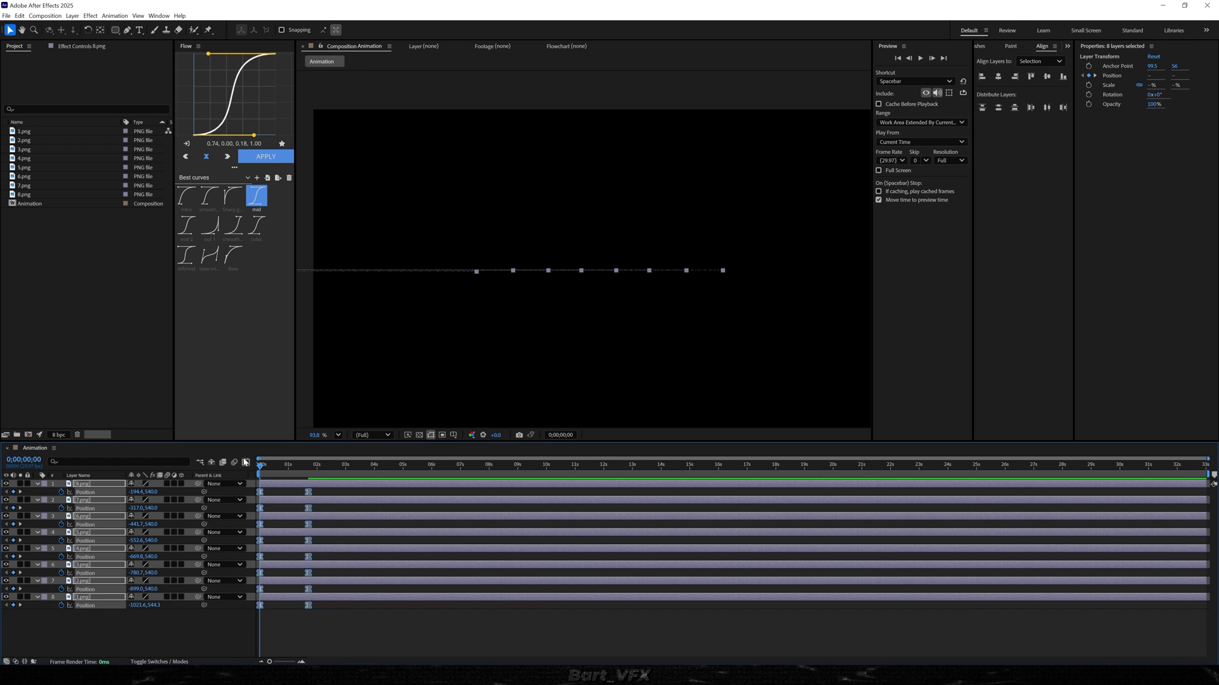
click(246, 462)
scroll(334, 601, down, 7)
drag(327, 582, 283, 605)
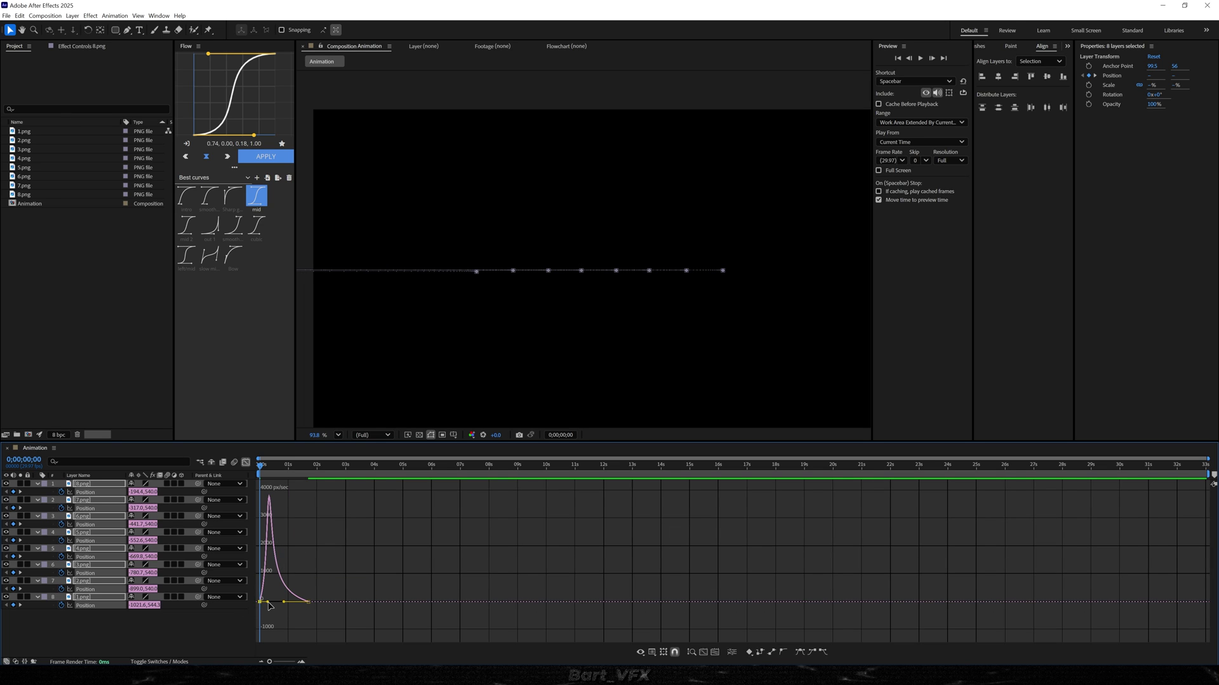
drag(270, 606, 262, 605)
key(space)
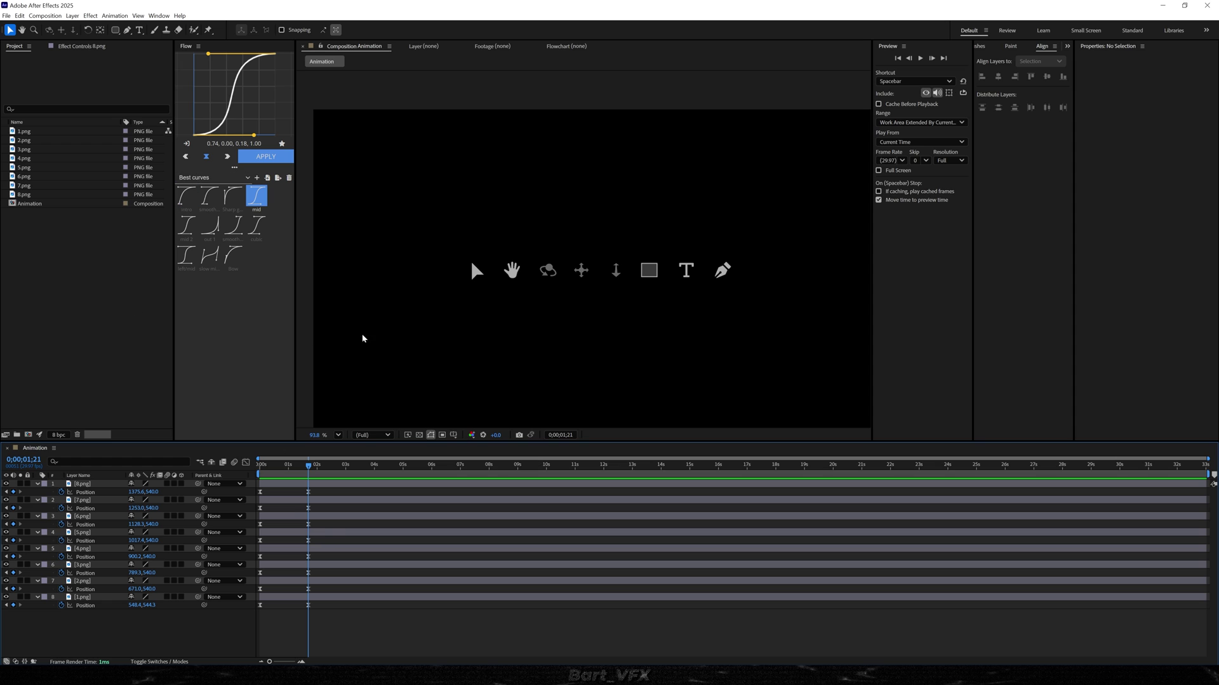
Stagger the Position keyframes of layers 7.png down to 1.png by about two to three frames each, and preview the slide-in
drag(318, 624, 247, 477)
click(309, 640)
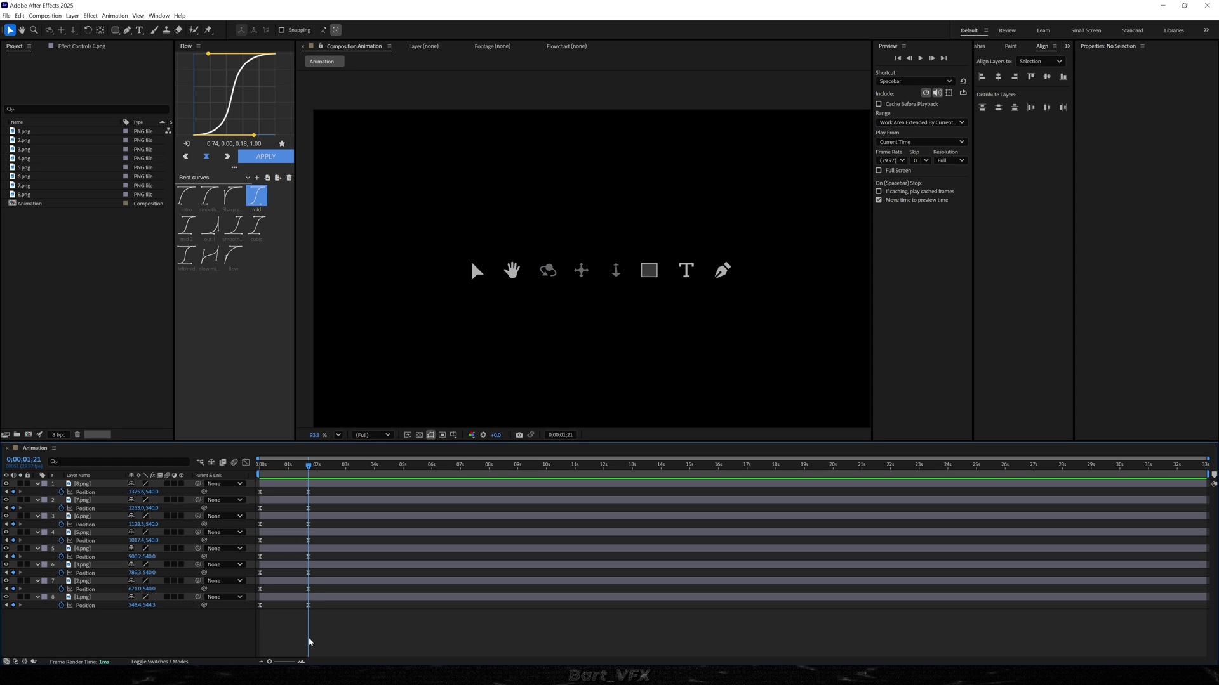
drag(328, 603, 260, 516)
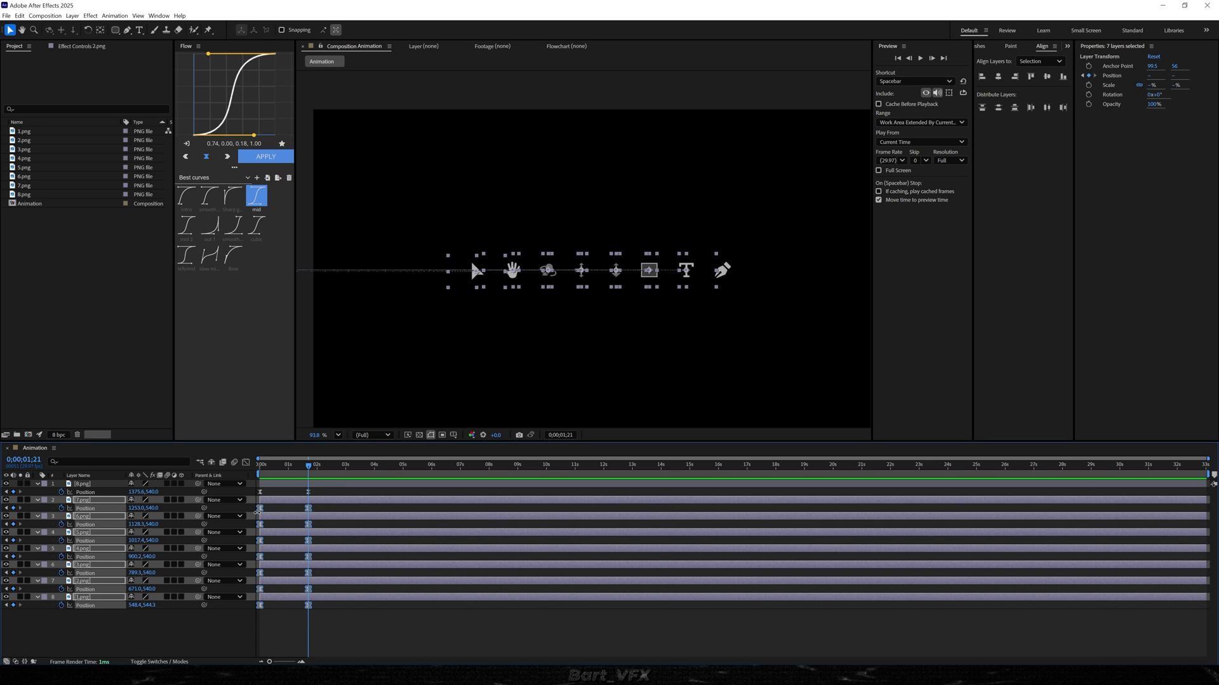
scroll(257, 513, up, 3)
drag(260, 508, 290, 524)
drag(280, 539, 773, 658)
drag(291, 541, 762, 653)
drag(306, 557, 768, 653)
drag(321, 573, 762, 595)
key(ctrl+z)
drag(730, 589, 752, 589)
drag(319, 602, 762, 631)
drag(729, 606, 776, 605)
key(Home)
key(space)
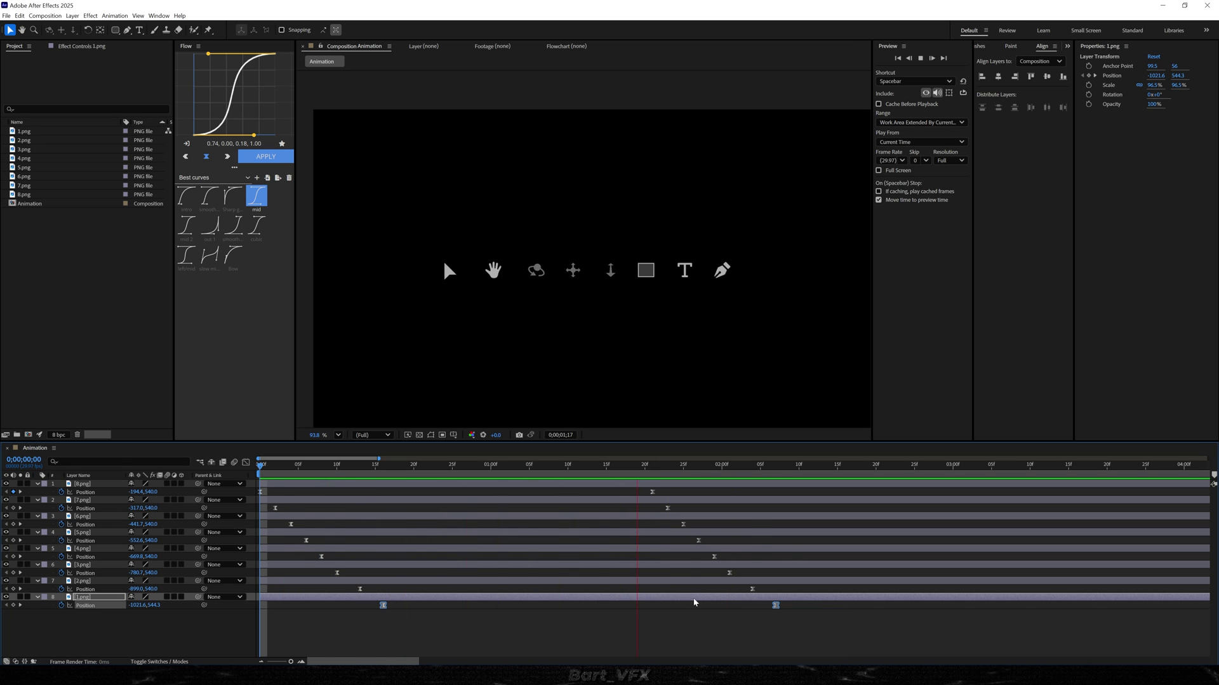
scroll(695, 600, down, 5)
key(space)
Add a holding Position keyframe at 0;00;02;13 on all eight icon layers
drag(356, 474, 361, 477)
click(359, 484)
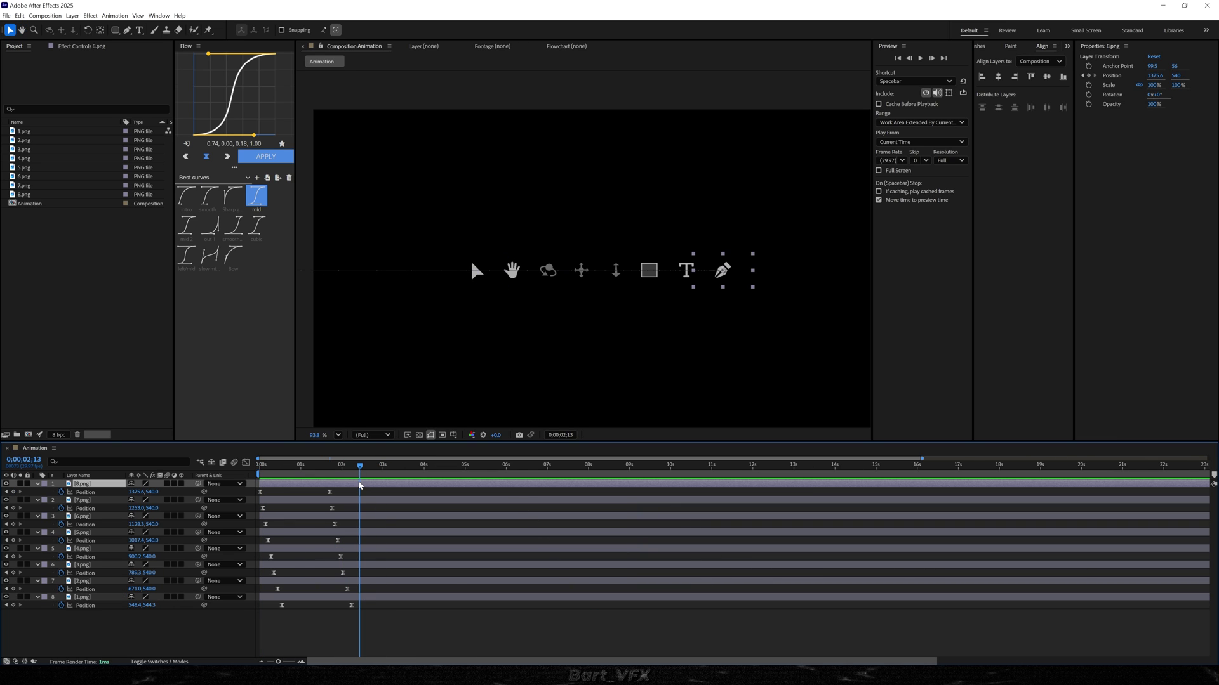
shift+click(373, 598)
click(14, 590)
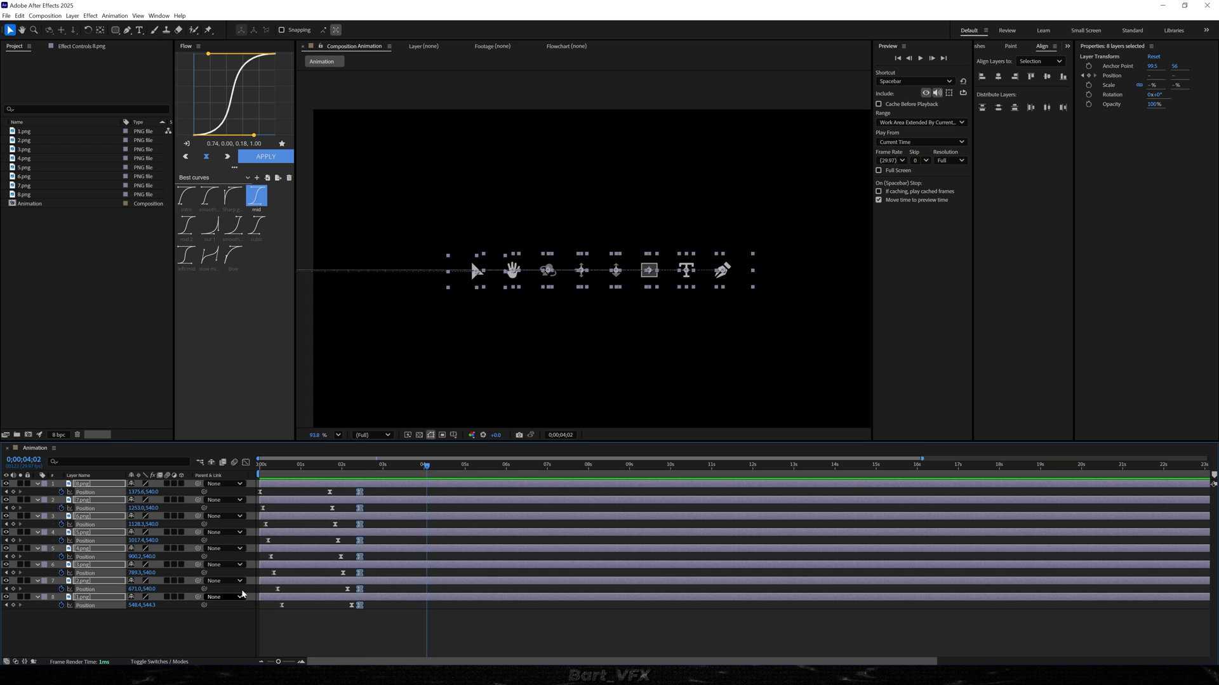
click(144, 619)
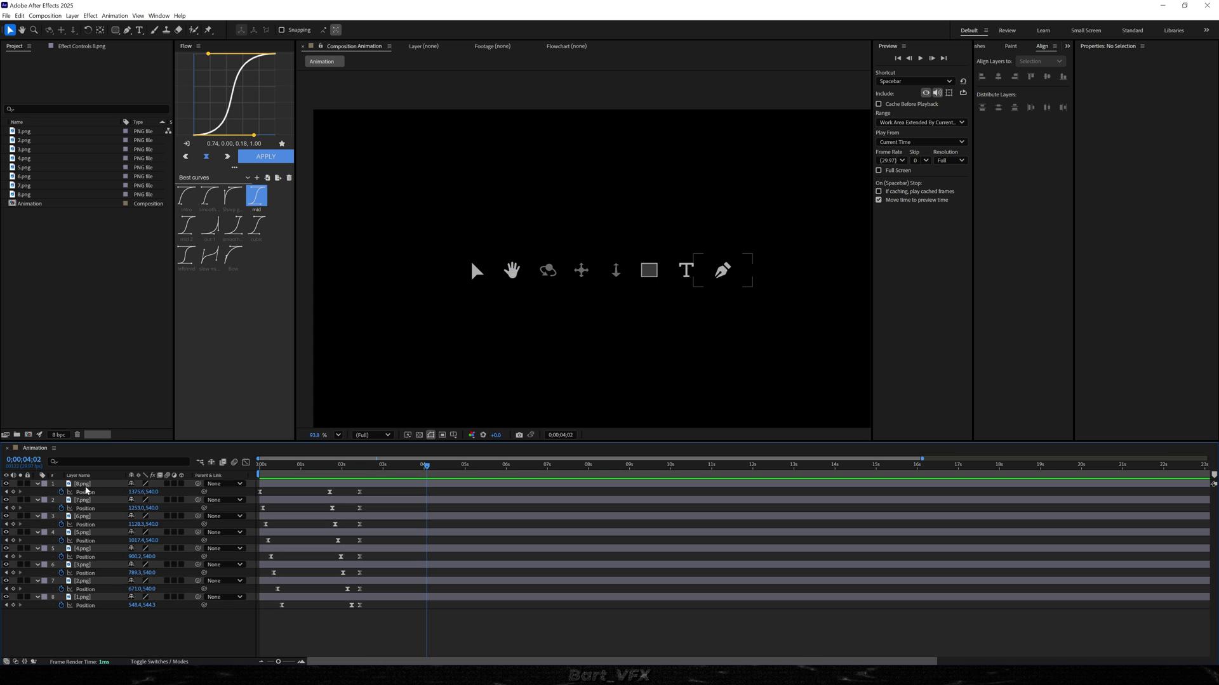
Move layers 7.png through 1.png straight down out of frame, to about Y 1208, at 0;00;04;02
click(89, 500)
shift+click(88, 597)
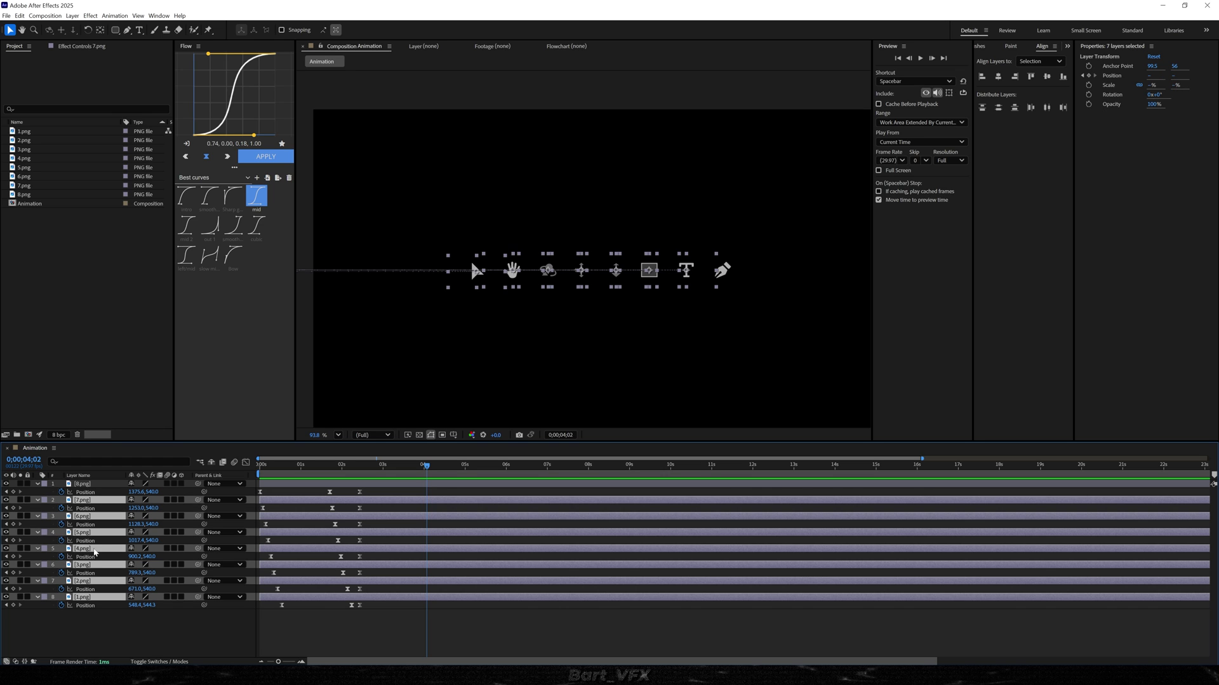
drag(153, 508, 354, 624)
Easy-ease the seven layers' drop keyframes, shape the speed graph into a slow start with a late peak, and preview
click(245, 462)
drag(470, 592, 356, 626)
key(F9)
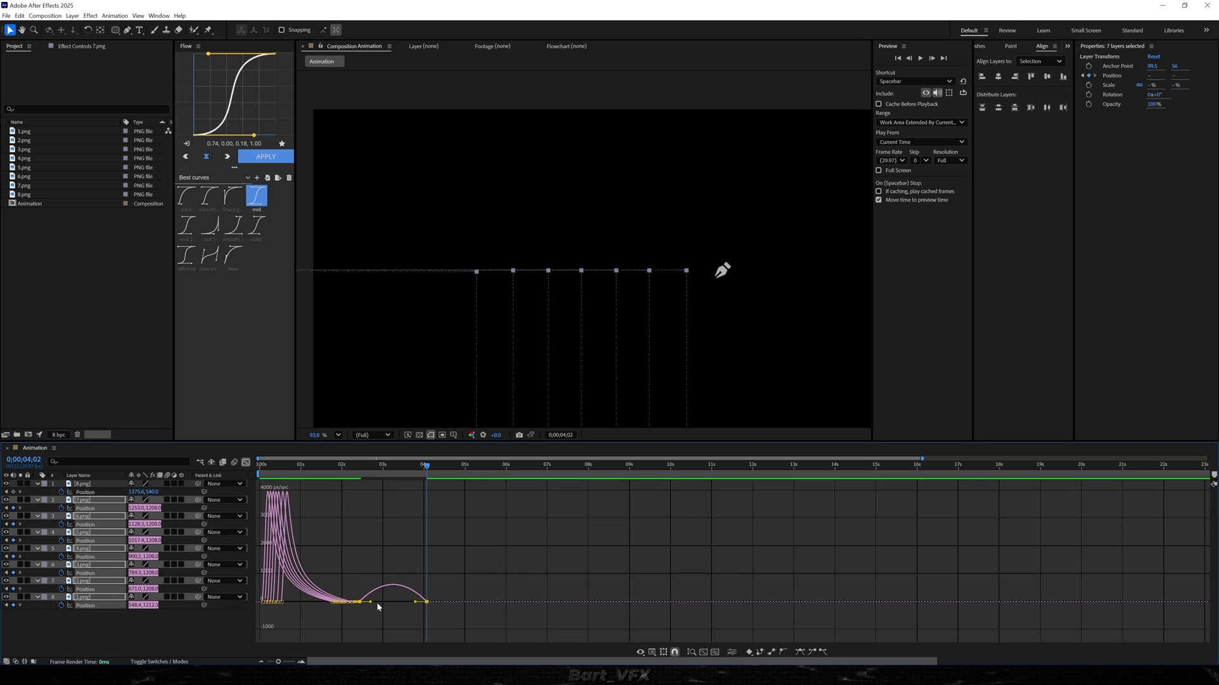
scroll(365, 608, up, 3)
drag(409, 605, 512, 604)
key(space)
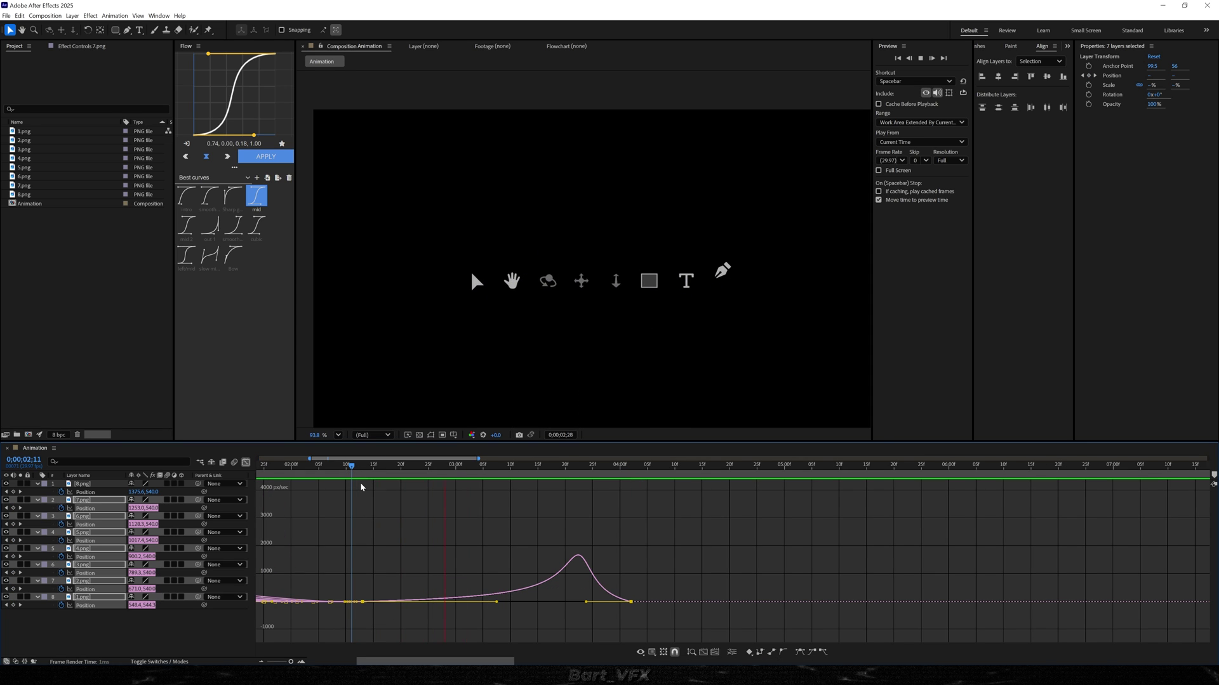
scroll(607, 585, down, 3)
key(space)
Shorten the seven icons' drop so its end keyframes land at 0;00;03;19, and preview it
scroll(603, 587, up, 3)
drag(583, 603, 513, 605)
key(space)
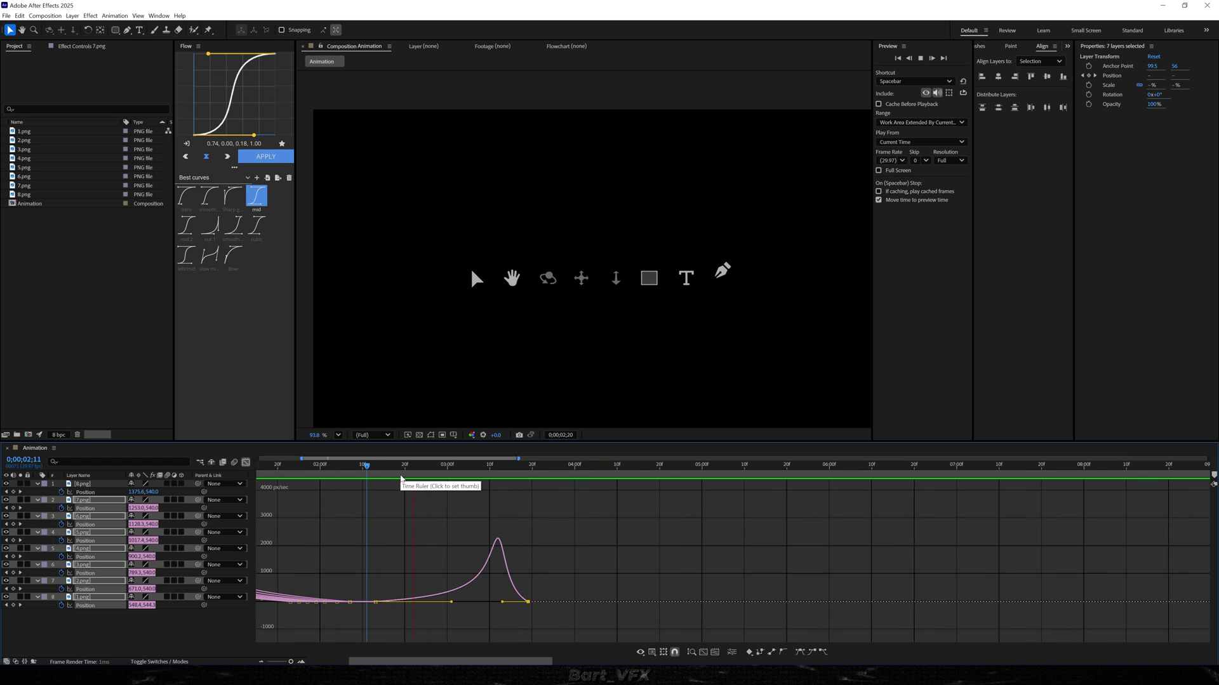
Stagger the drop keyframes of layers 6.png down to 1.png by about two frames each so the icons fall in sequence
drag(385, 525, 335, 619)
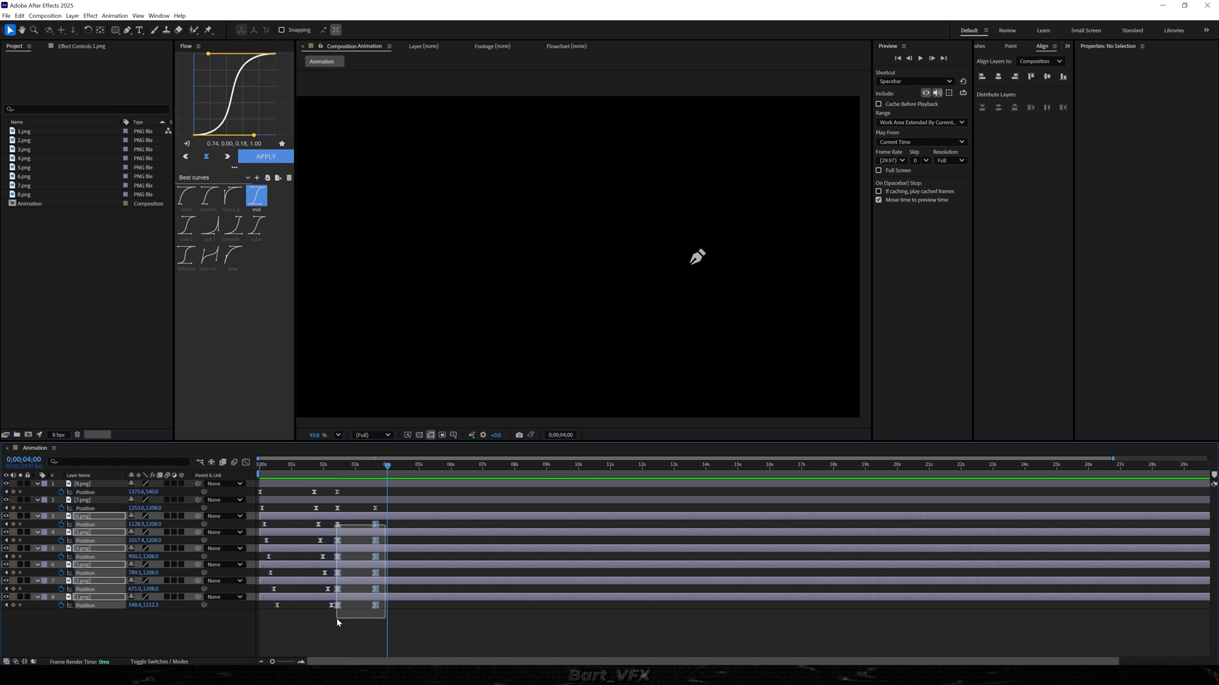
scroll(327, 540, up, 3)
drag(404, 532, 622, 614)
drag(419, 558, 426, 558)
mouse_move(418, 570)
mouse_down()
mouse_move(622, 614)
mouse_move(436, 575)
mouse_up()
mouse_move(427, 586)
mouse_down()
mouse_move(622, 613)
mouse_move(444, 592)
mouse_up()
mouse_move(435, 602)
mouse_down()
mouse_move(622, 614)
mouse_move(452, 608)
mouse_up()
click(386, 467)
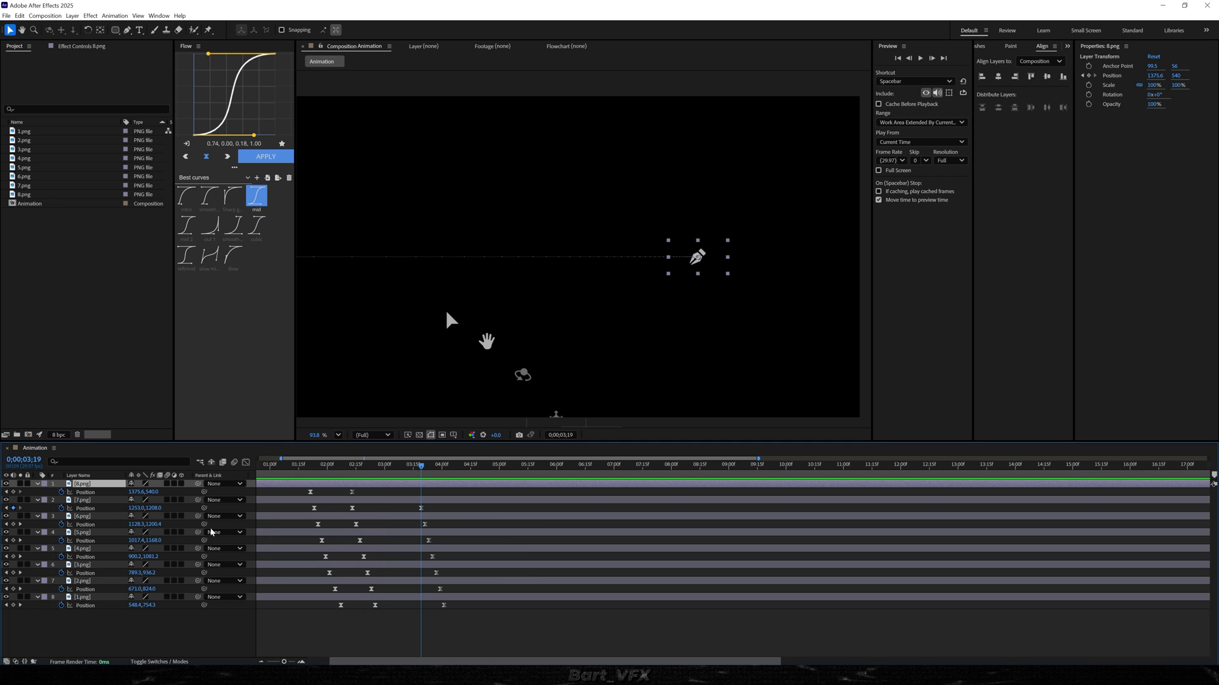
Show the Title/Action Safe guides and move the pen icon layer 8.png horizontally to the composition's centre at 0;00;03;19
click(453, 435)
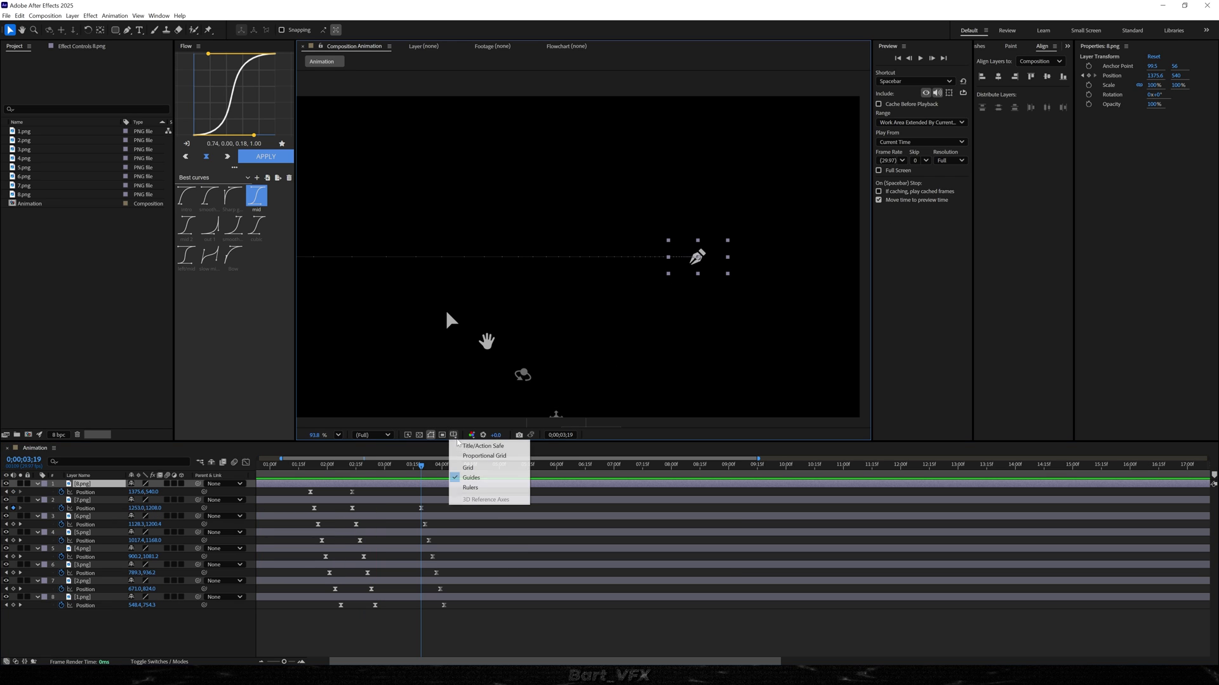
click(490, 449)
drag(138, 492, 7, 493)
Ease the pen icon's move to the centre, delay its end keyframe to about 0;00;04;08, and preview the motion
drag(436, 492, 330, 501)
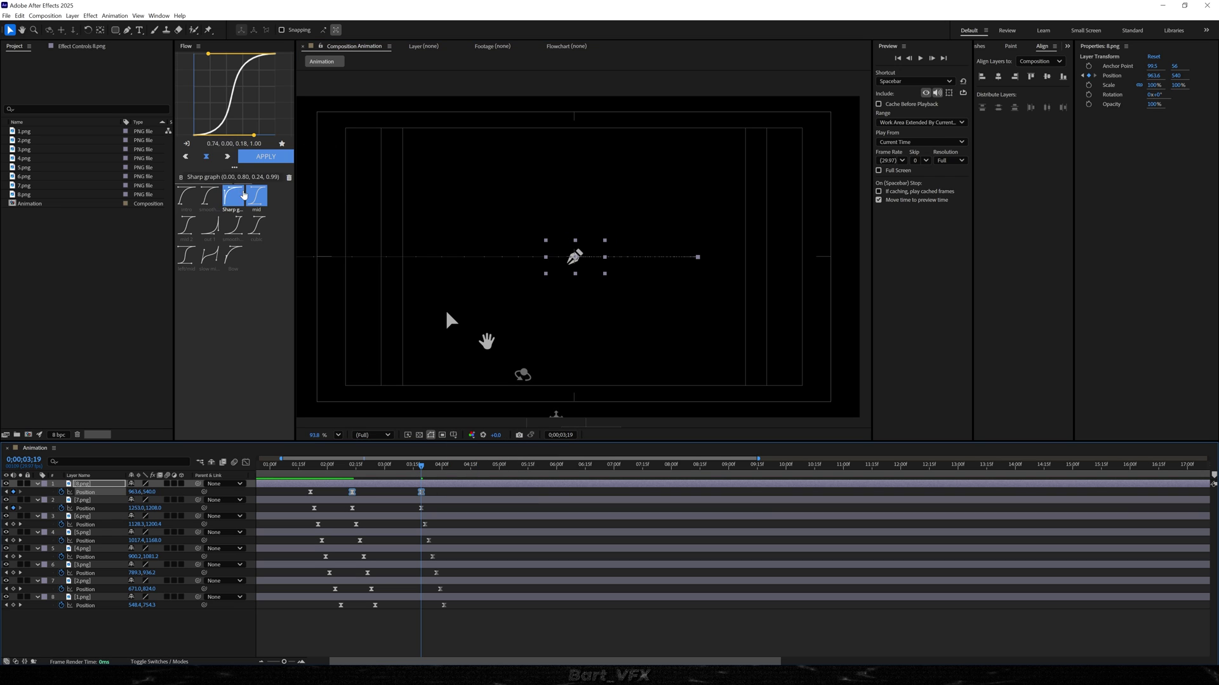
key(space)
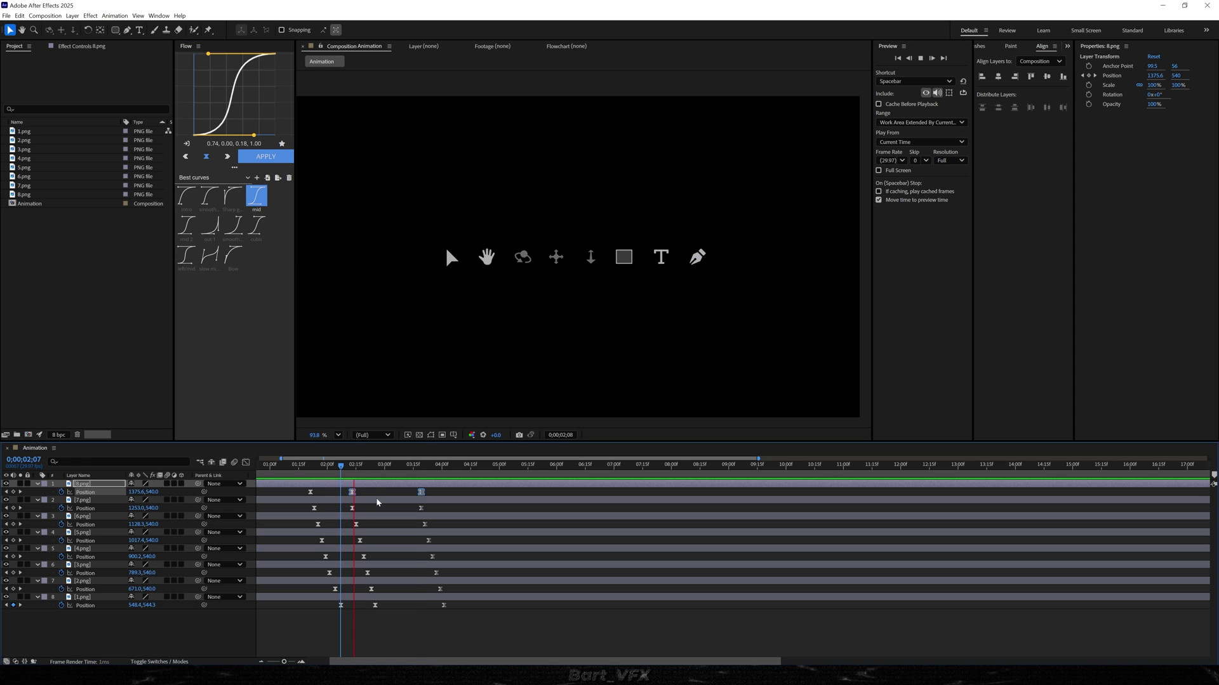
key(space)
drag(422, 493, 458, 493)
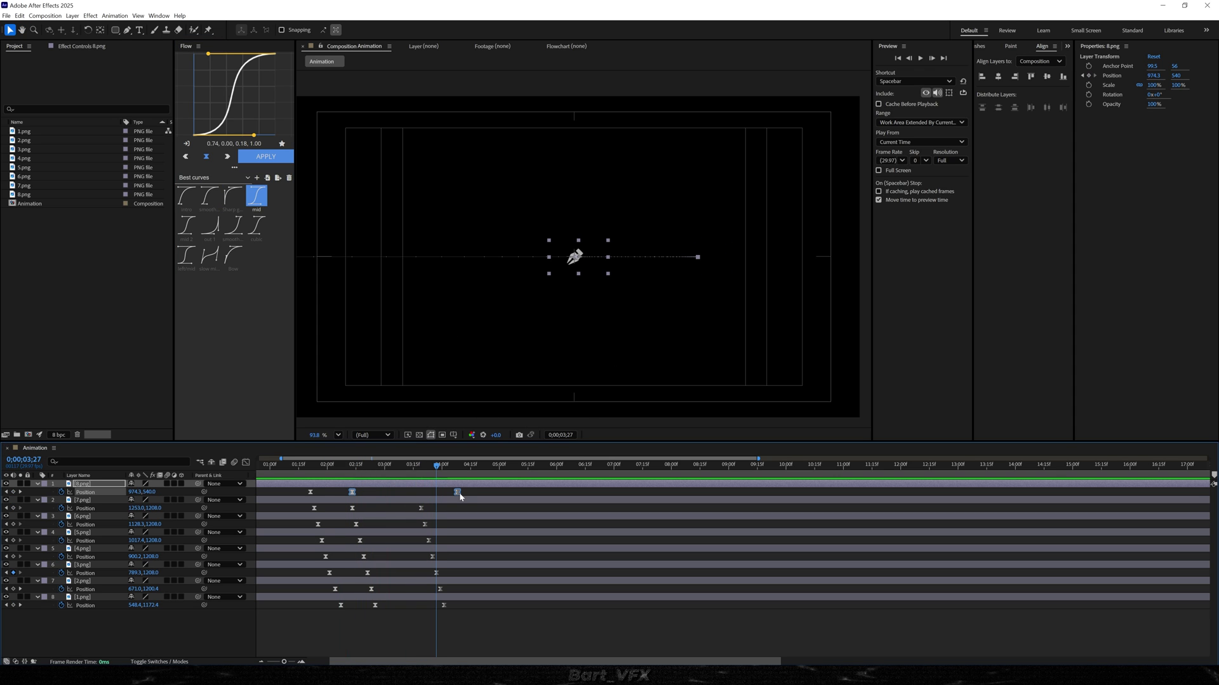
click(353, 467)
key(space)
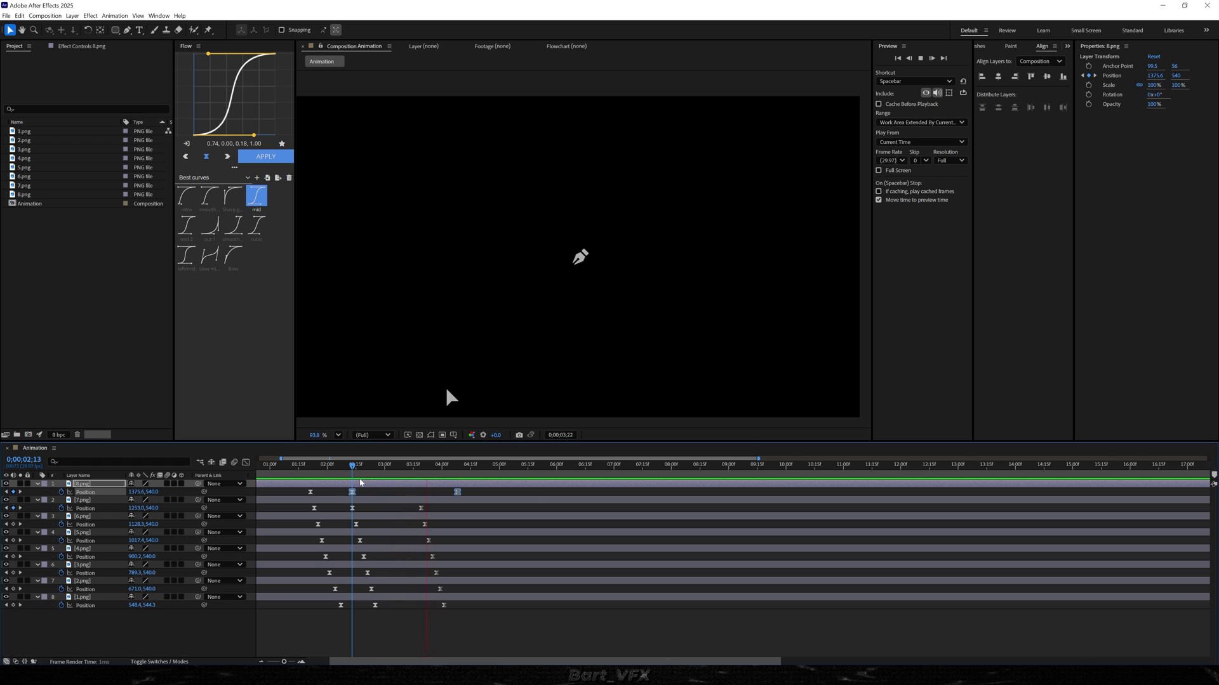
key(space)
Trim layers 7.png through 1.png to end at 0;00;04;01 and hide them from the timeline as shy layers
scroll(384, 505, down, 1)
drag(371, 468, 374, 604)
click(92, 484)
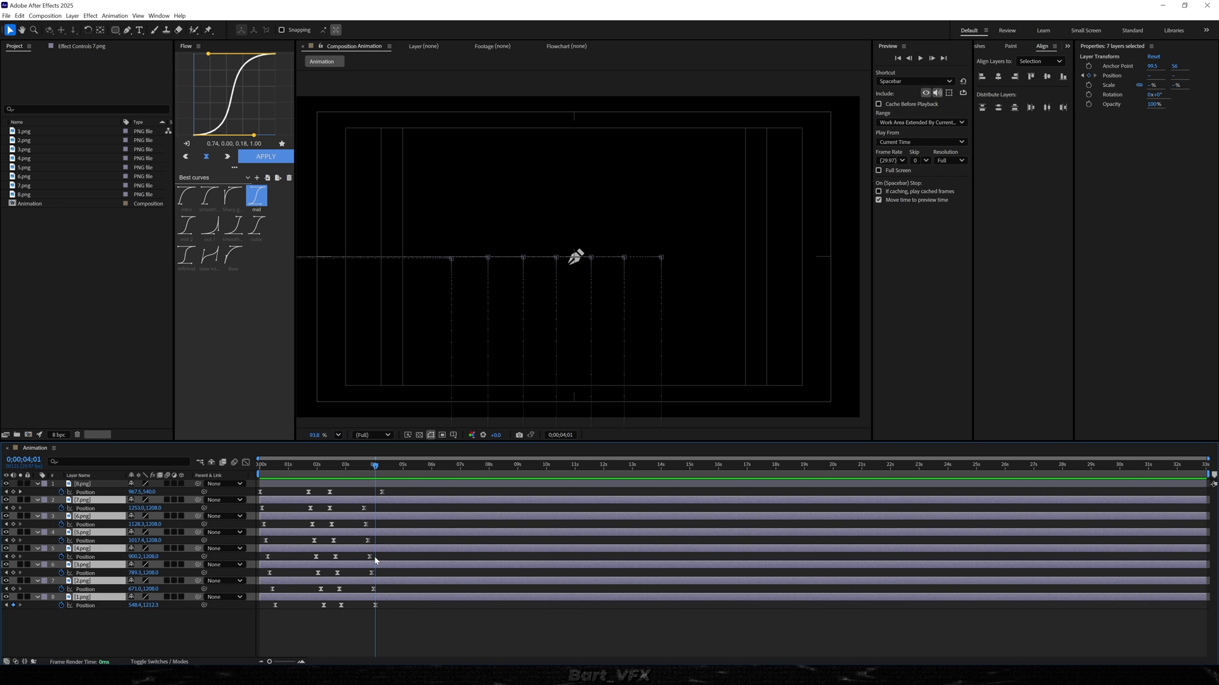
key(alt+bracketright)
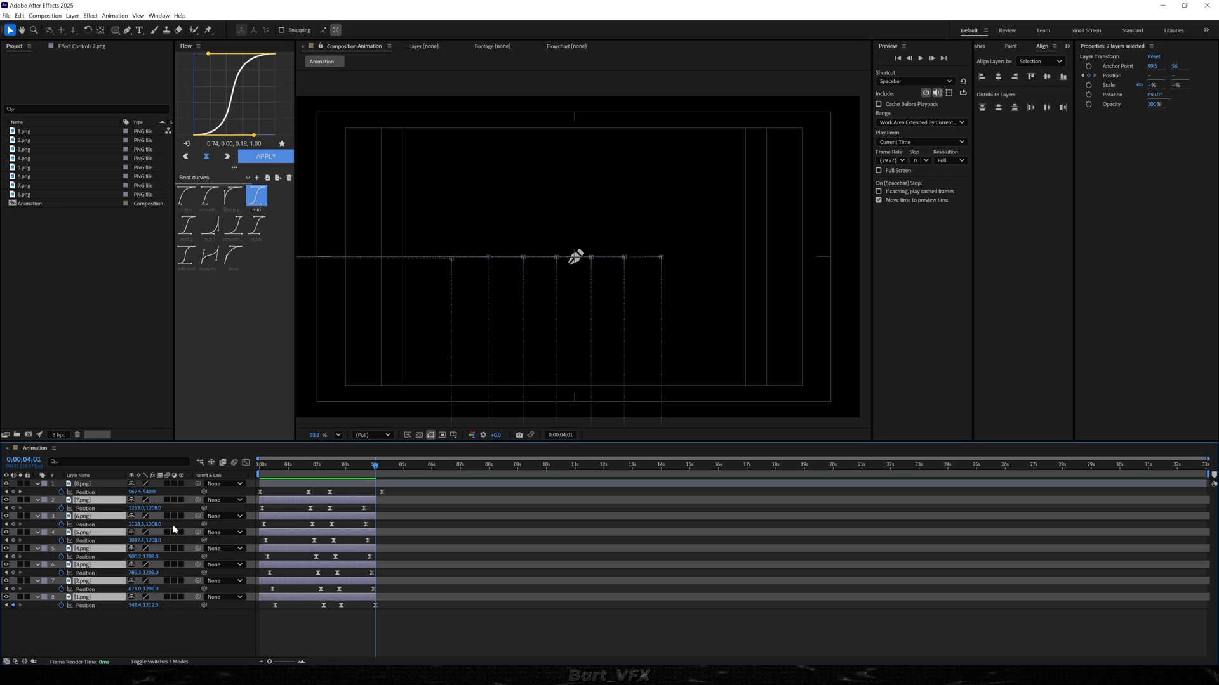
click(212, 462)
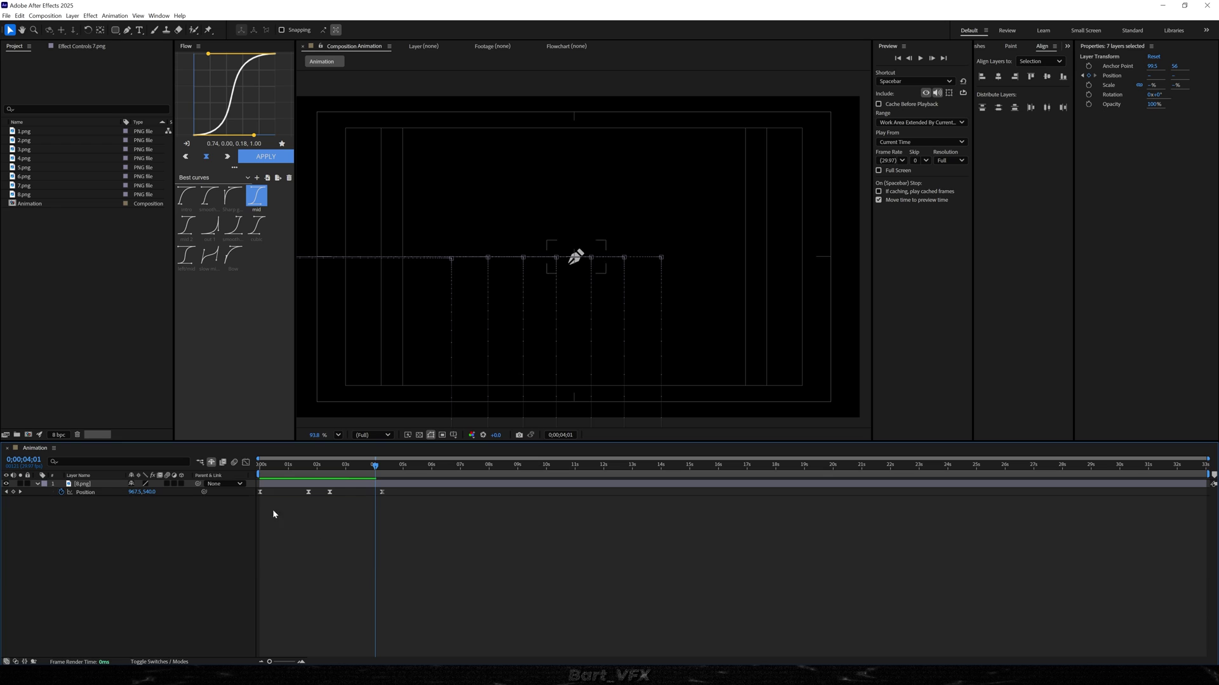
Draw a rectangle about 552 px wide just above the pen icon with the Rectangle tool
scroll(514, 408, down, 1)
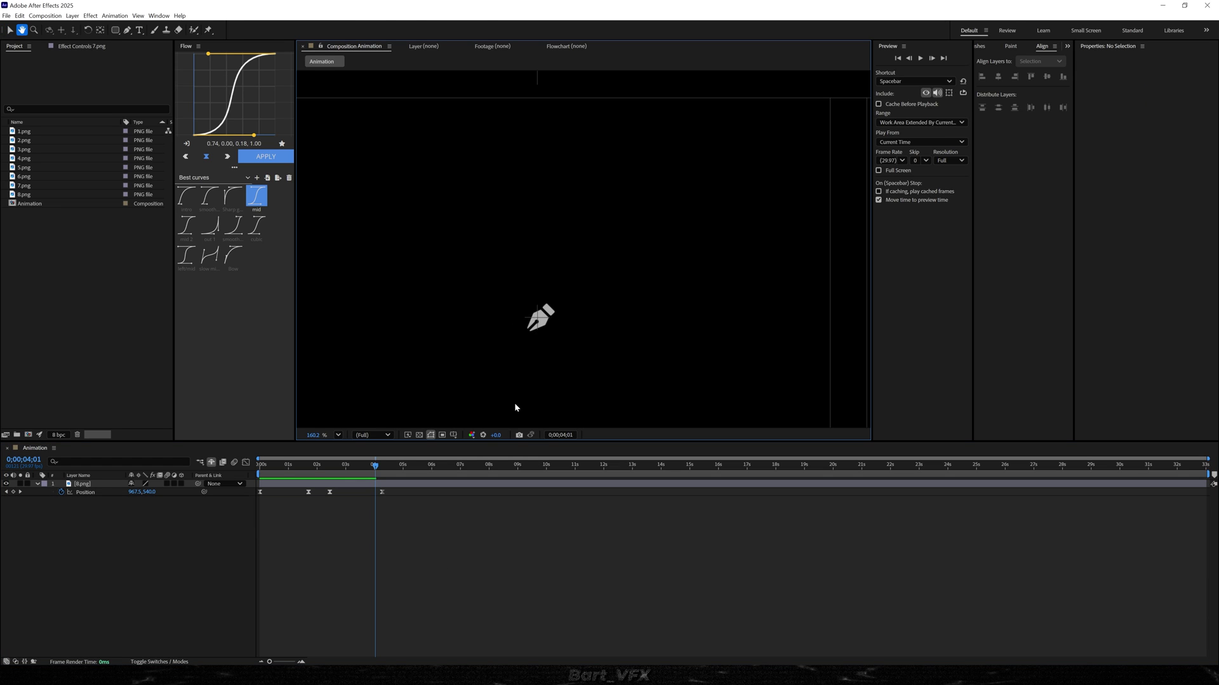
drag(115, 30, 152, 29)
click(181, 29)
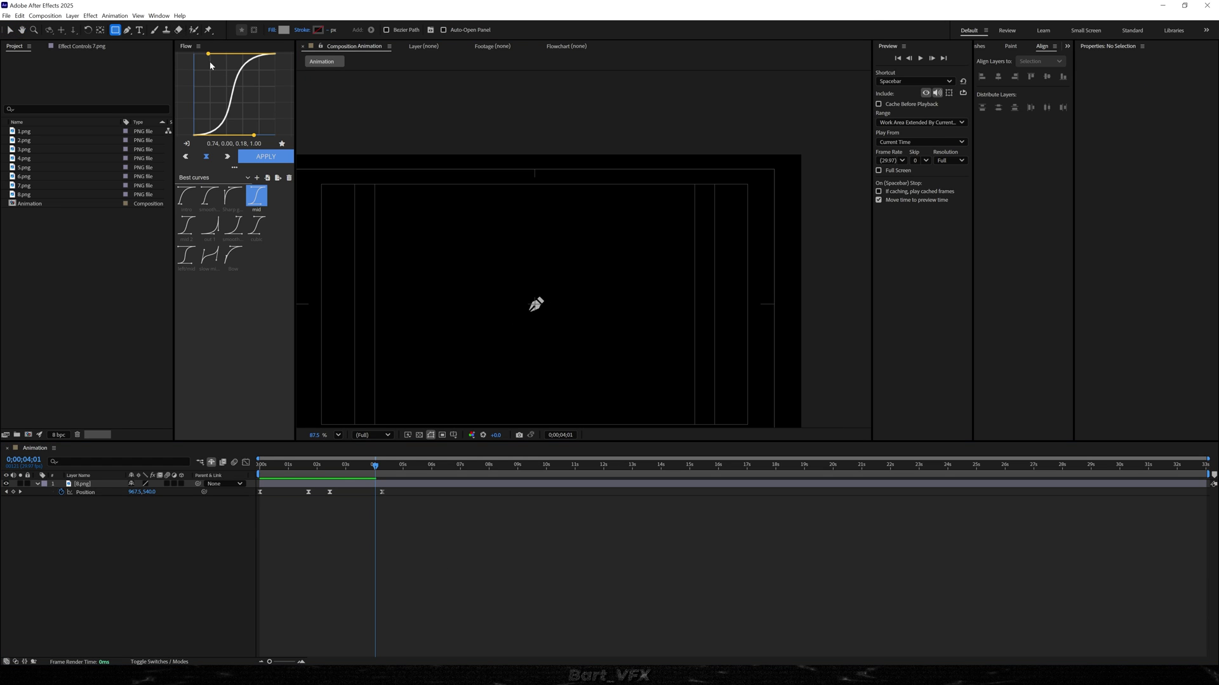
drag(458, 245, 613, 282)
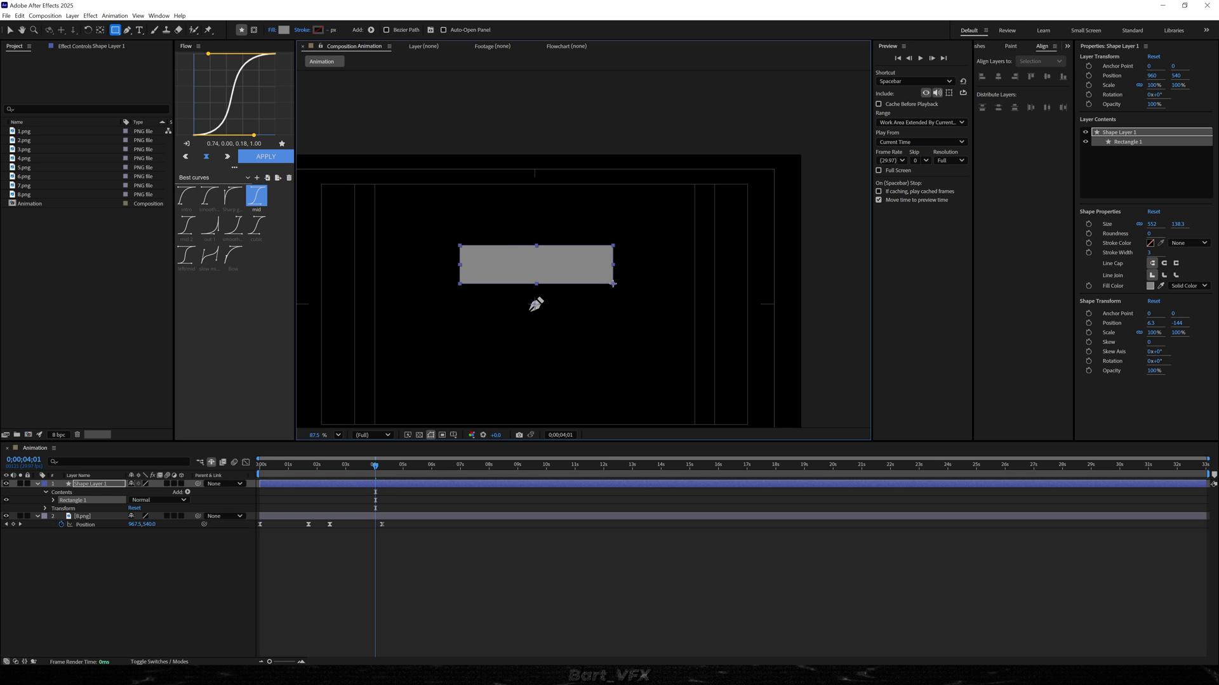
Centre the rectangle layer's anchor point, centre the layer in the composition, and move the rectangle up above the pen icon
key(ctrl+alt+Home)
key(ctrl+Home)
key(v)
scroll(559, 317, up, 10)
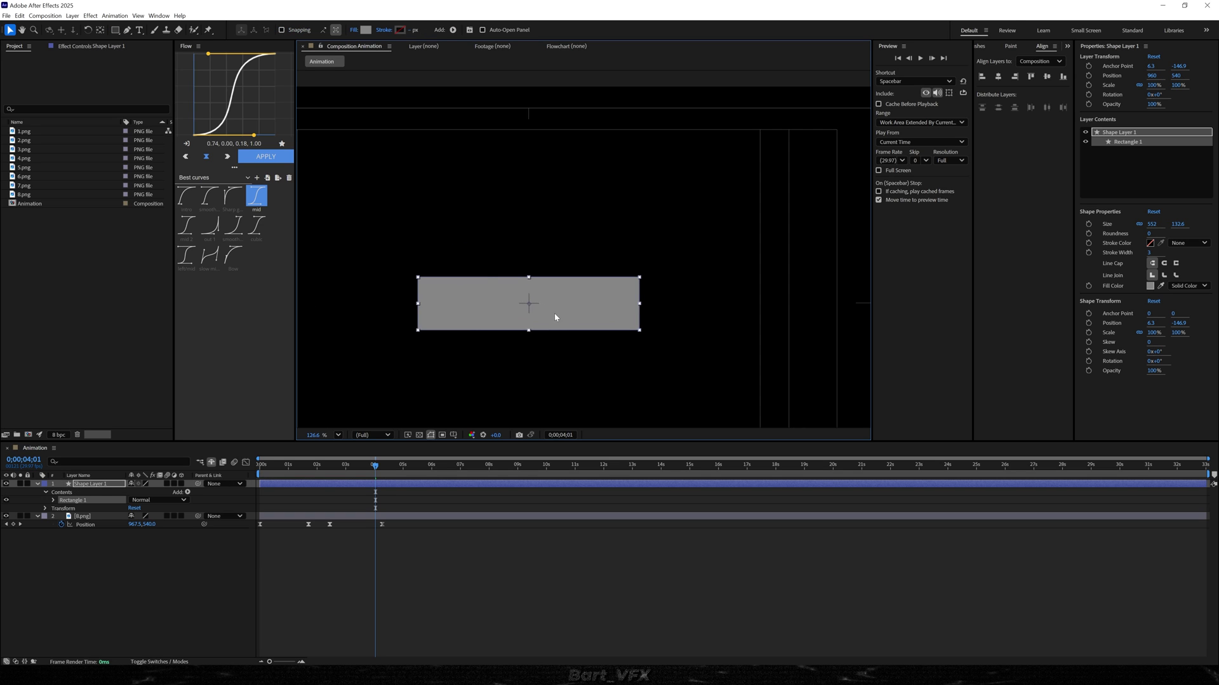
drag(544, 262, 552, 214)
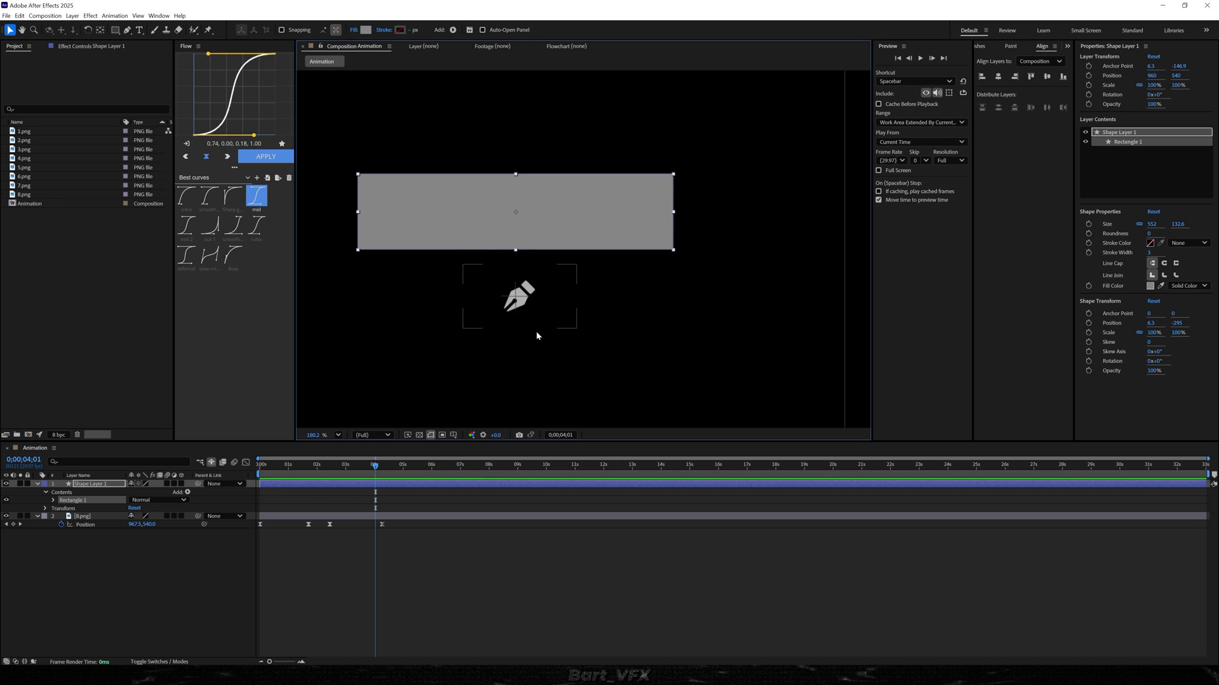
Give the rectangle a solid white stroke and a dark grey 555555 fill, and rename its layer Frame
click(1185, 243)
click(1185, 270)
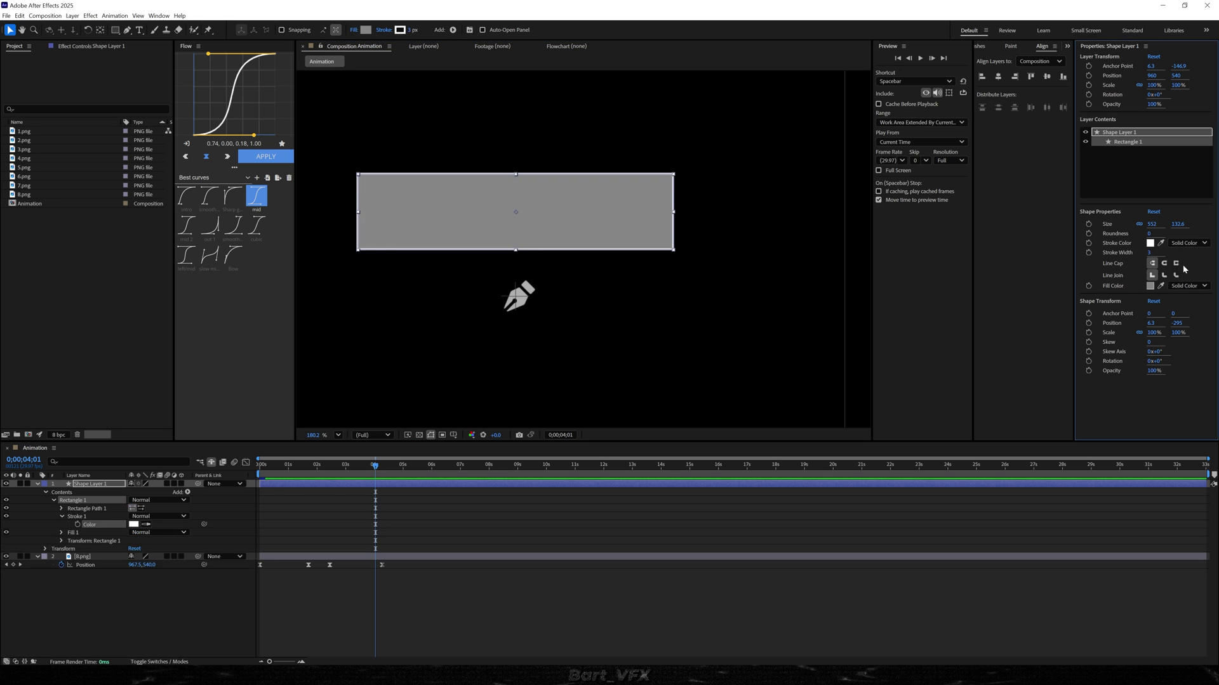
click(1149, 286)
drag(507, 332, 478, 357)
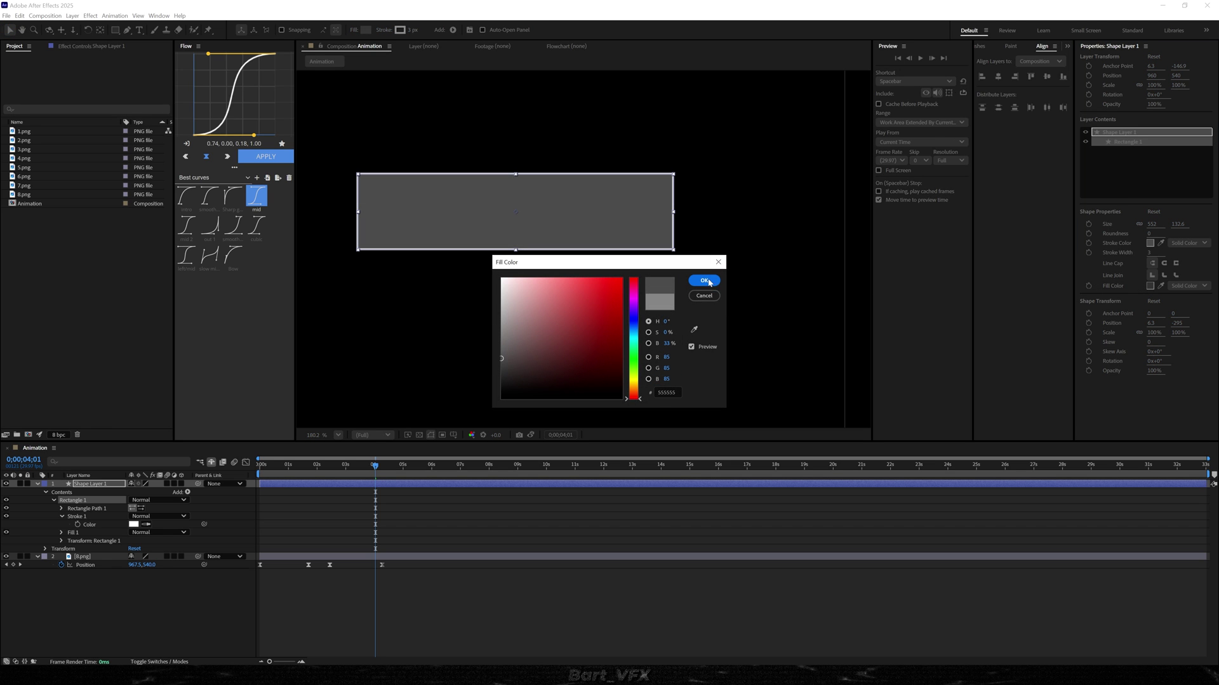
click(705, 281)
text(F)
key(Return)
Add a null object named Pen Controller 1 above layer 8.png and parent 8.png to it
click(82, 493)
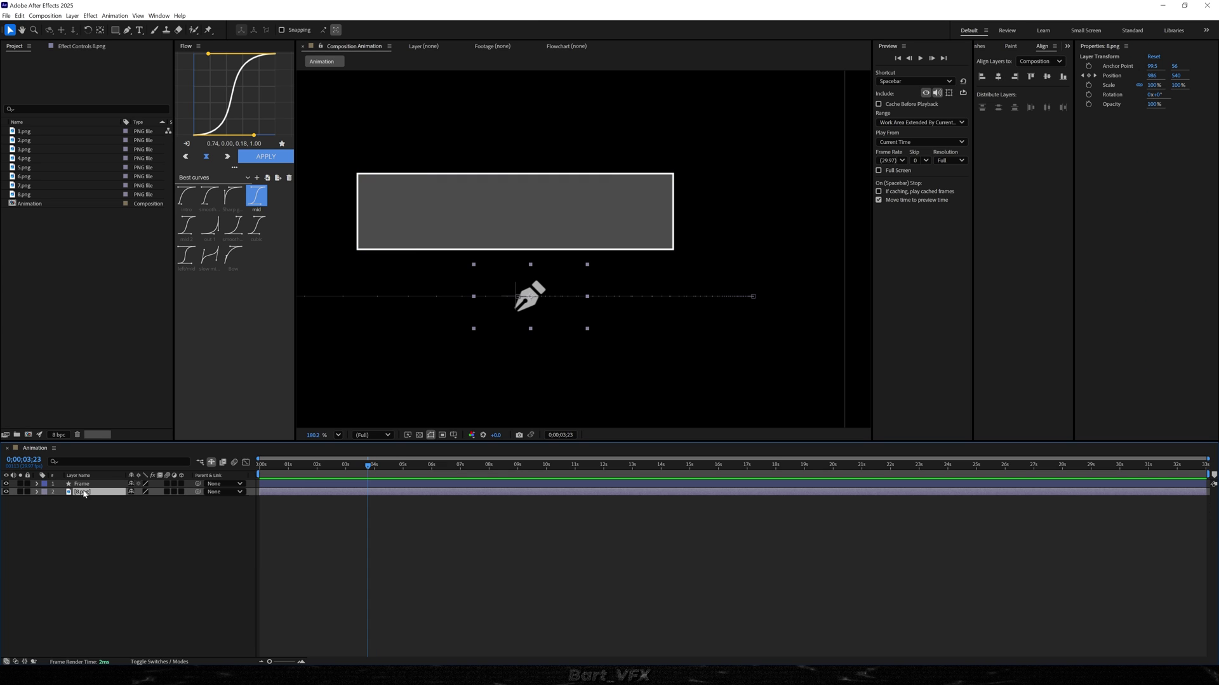
right_click(101, 557)
mouse_move(117, 556)
click(234, 607)
key(Return)
text(Pen C)
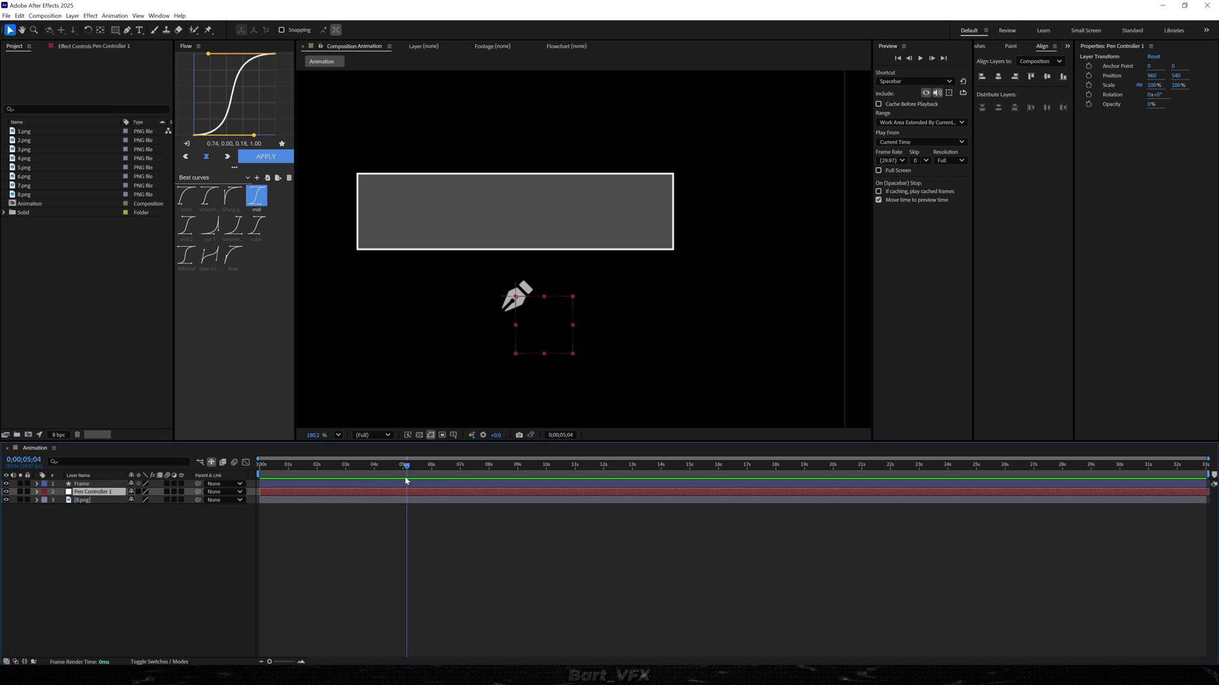
drag(406, 481, 417, 481)
drag(198, 500, 111, 493)
Keyframe Pen Controller 1's position and rotation and move both keyframes to just before 0;00;04;00
key(alt+shift+p)
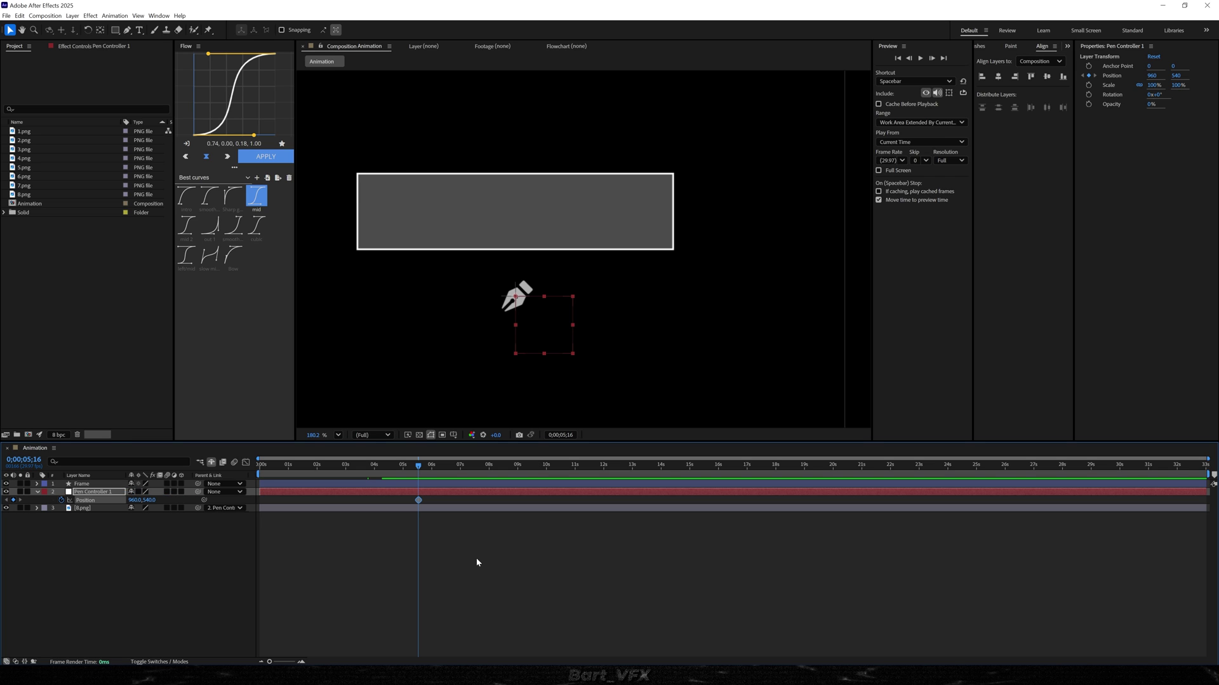
key(alt+shift+r)
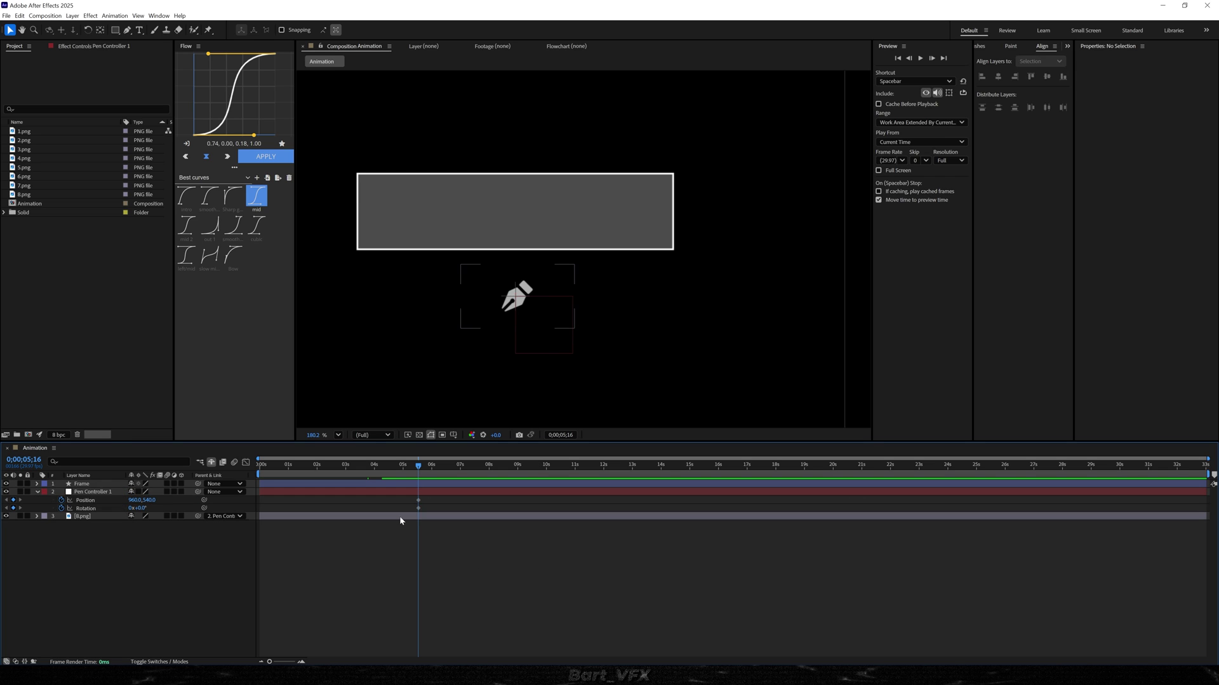
click(399, 516)
key(p)
drag(433, 499, 371, 518)
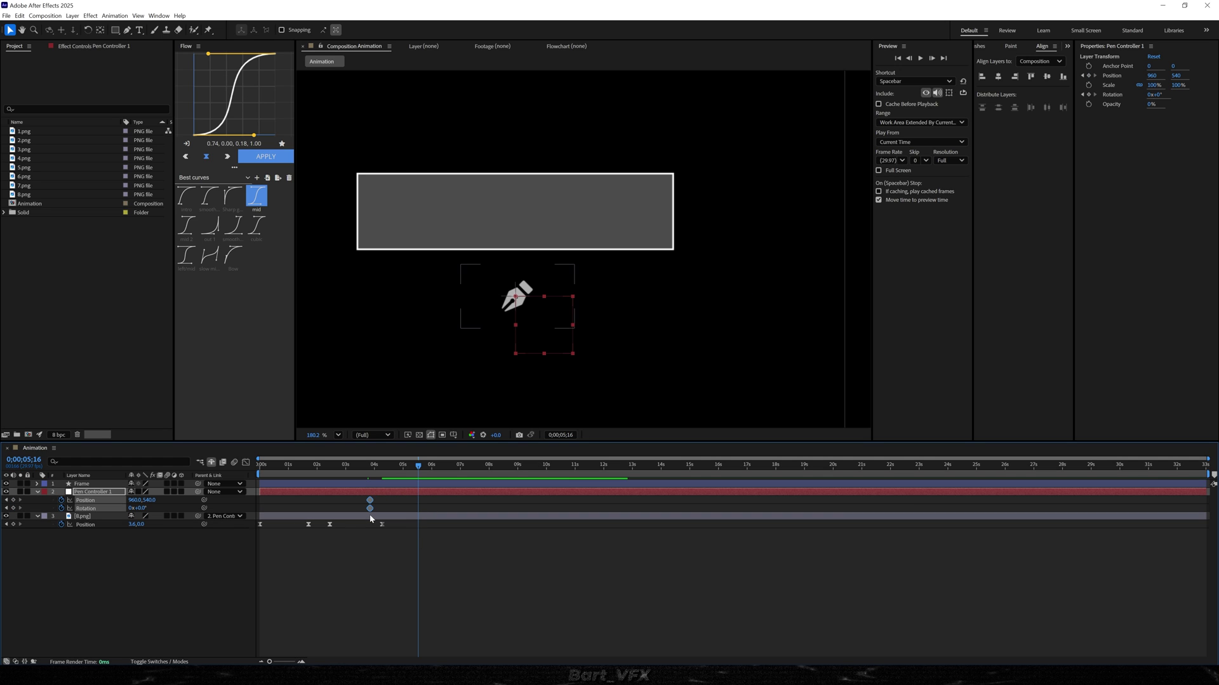
At 0;00;05;19, set Pen Controller 1 to position 659.8, 442.7 and rotation -97.1° so the pen tip meets the frame's lower-left corner
drag(370, 467, 421, 468)
click(393, 547)
drag(142, 512, 38, 499)
drag(151, 501, 79, 527)
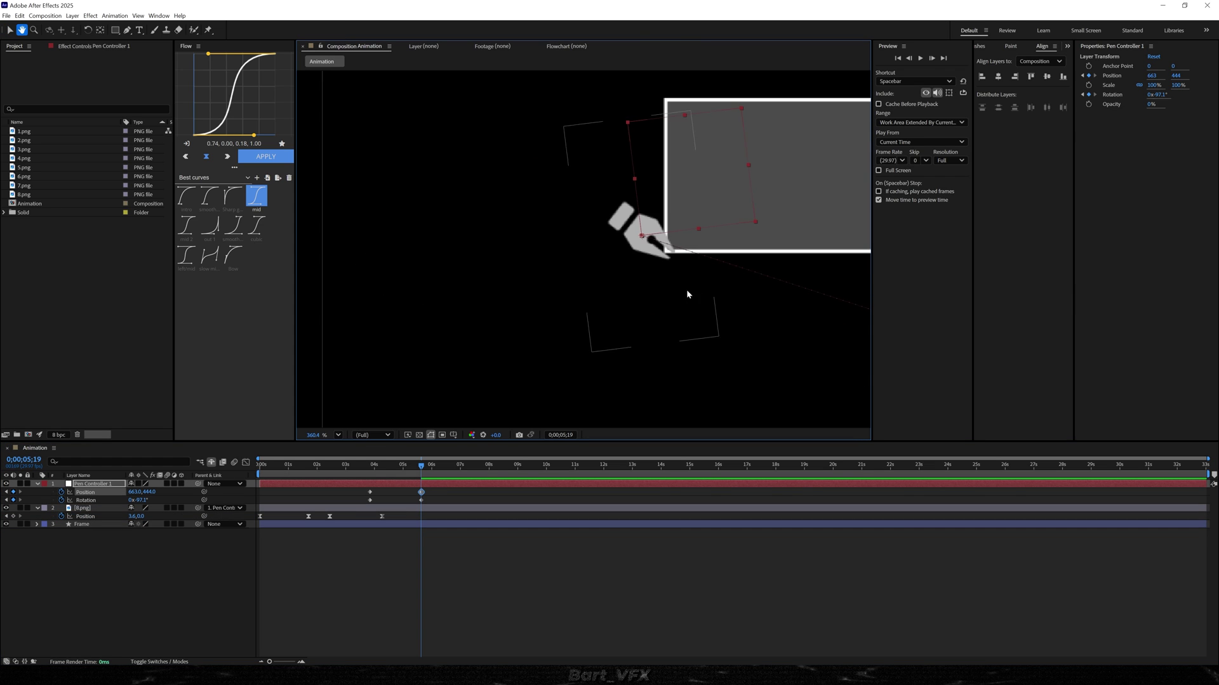
scroll(686, 289, up, 2)
drag(687, 289, 634, 346)
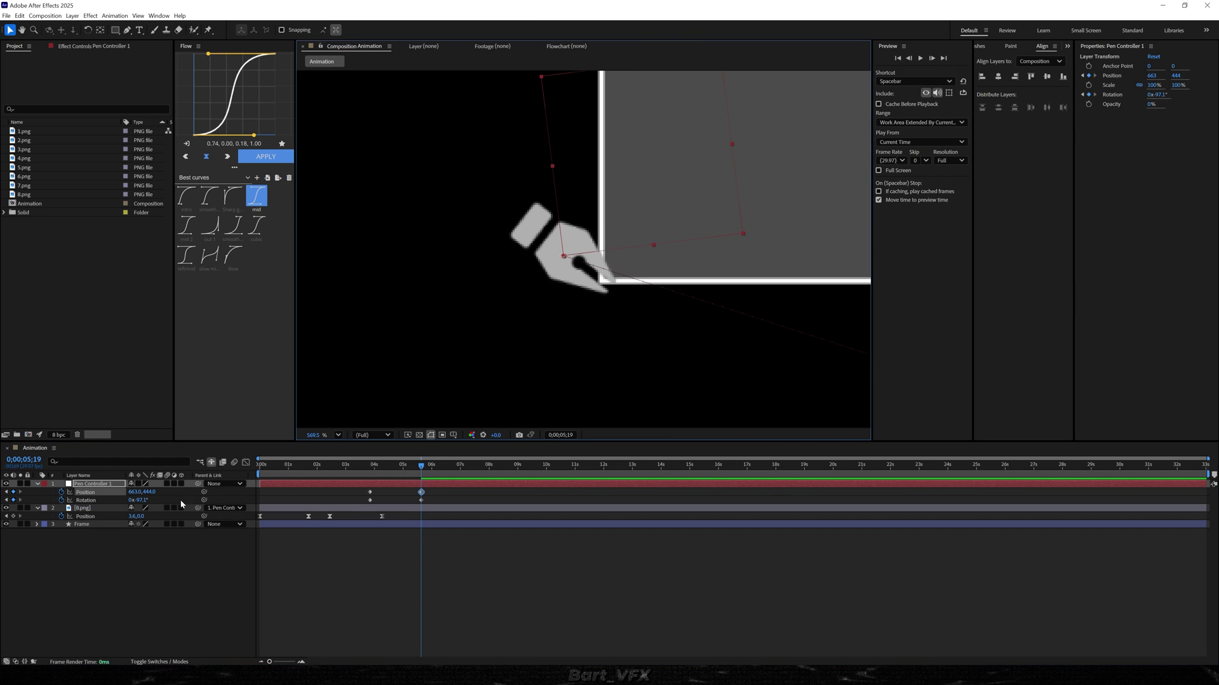
drag(135, 492, 137, 497)
Ease Pen Controller 1's keyframes, preview the motion, and move the end keyframes earlier to about 0;00;05;00
drag(442, 488, 347, 510)
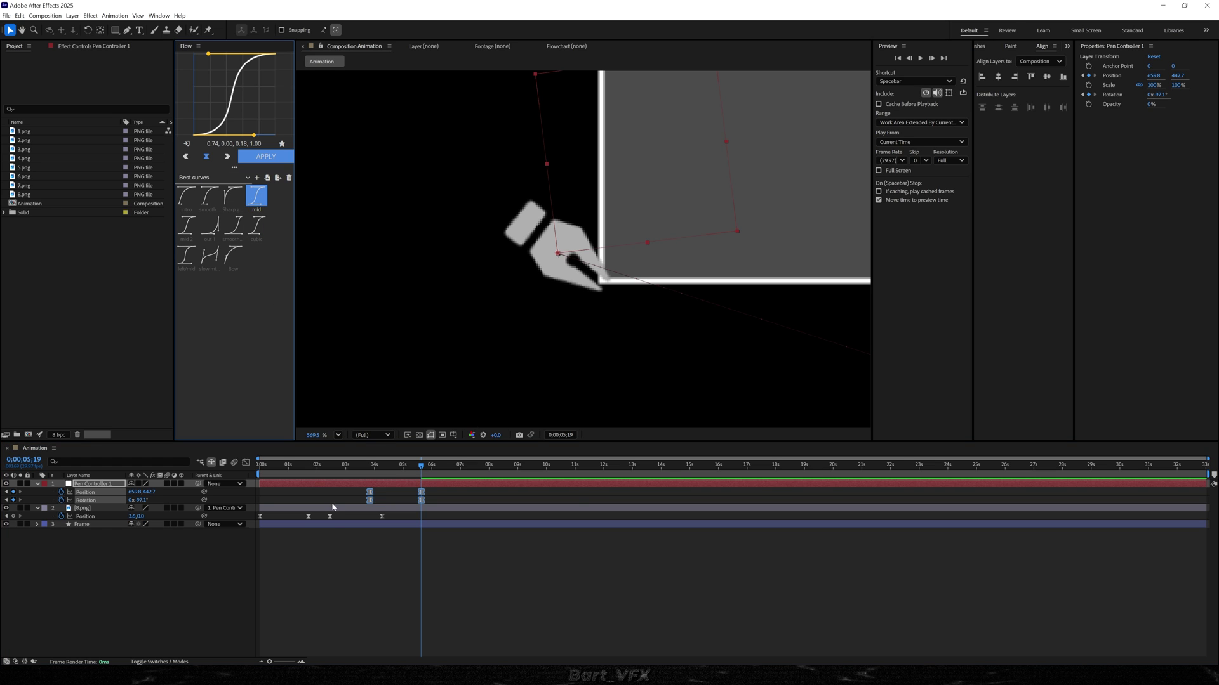
key(shift+F3)
scroll(360, 618, up, 3)
key(space)
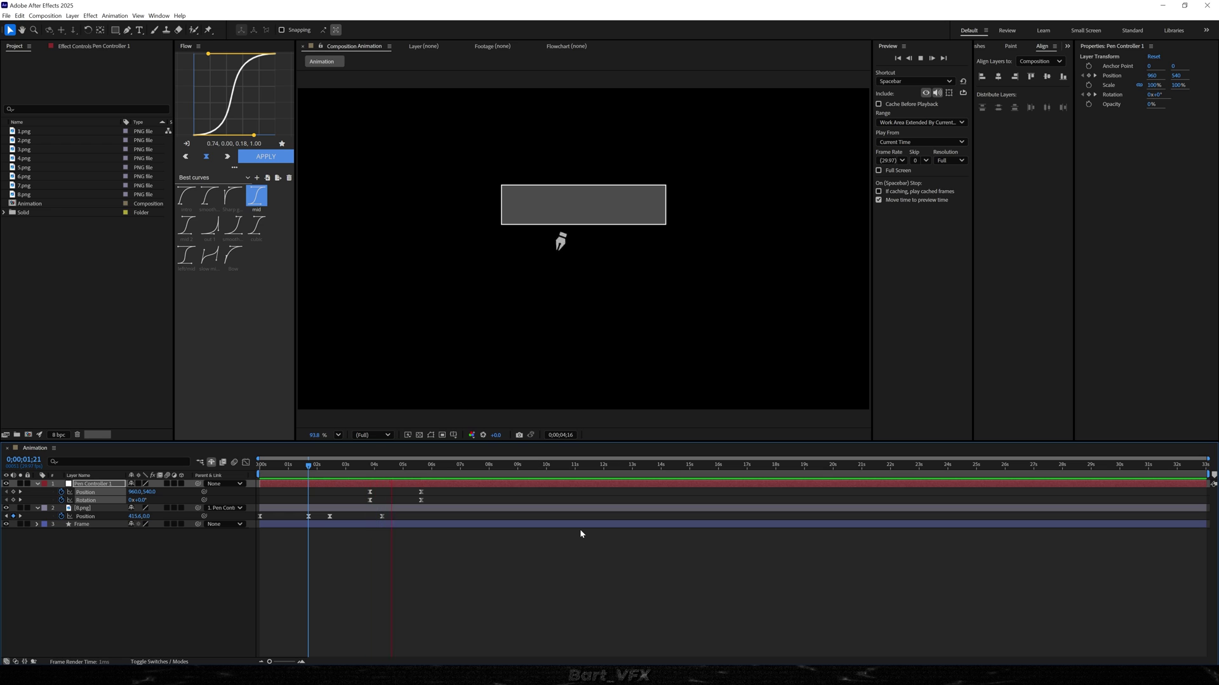
key(space)
drag(432, 516, 384, 500)
key(space)
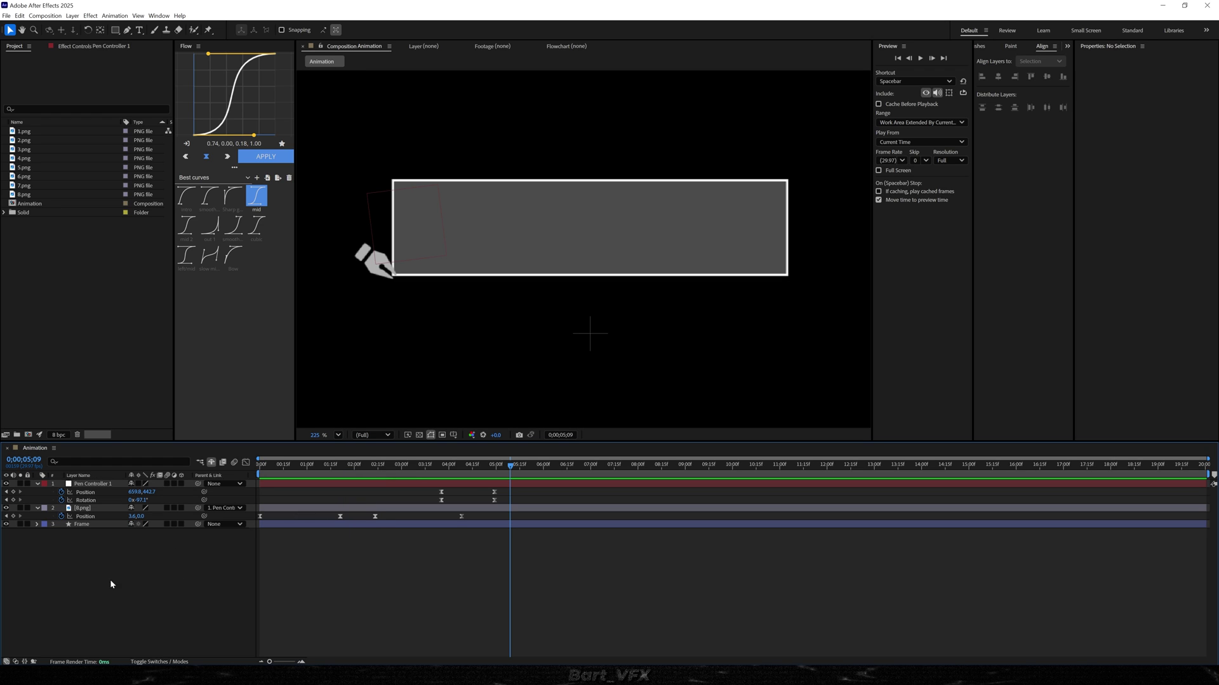
Add a second null object and name it Pen Controller 2
right_click(98, 553)
mouse_move(152, 557)
click(233, 610)
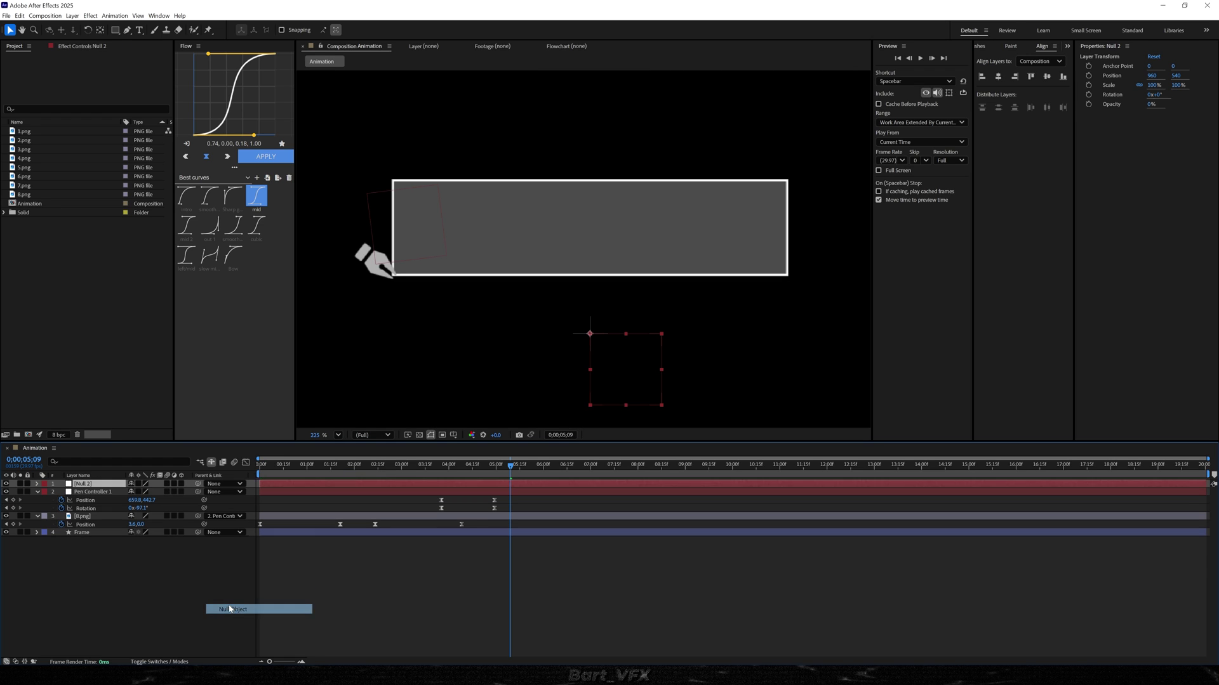
key(Return)
text(Pen Controller)
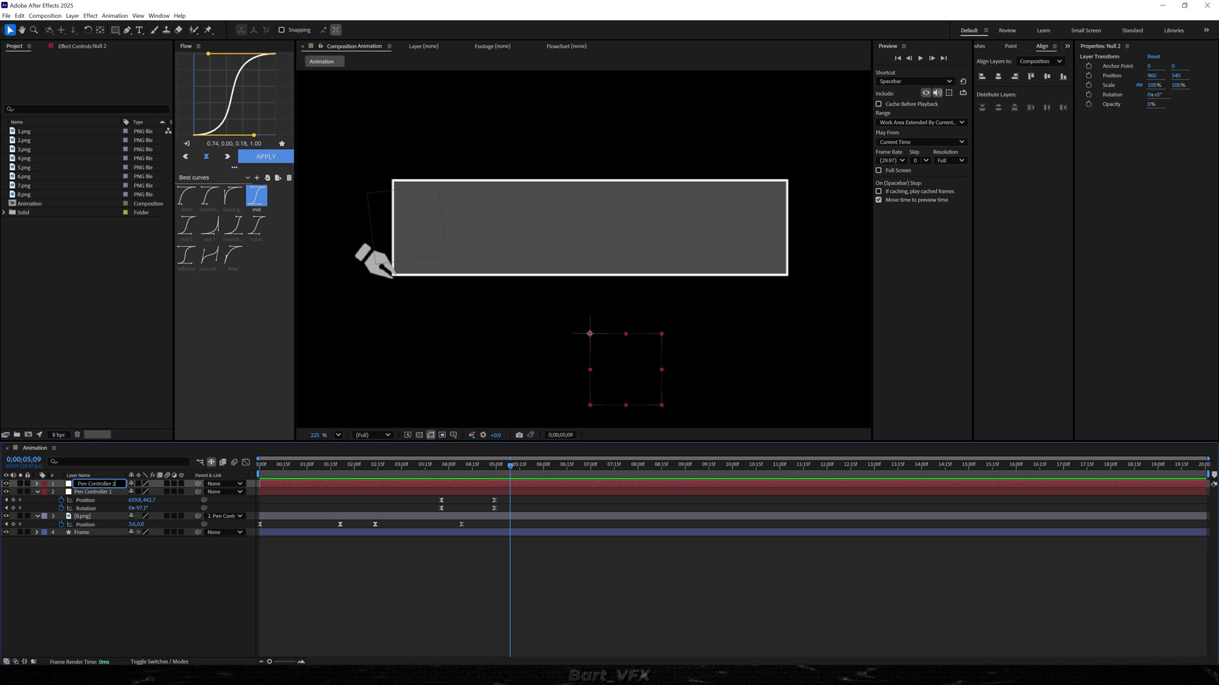
key(Return)
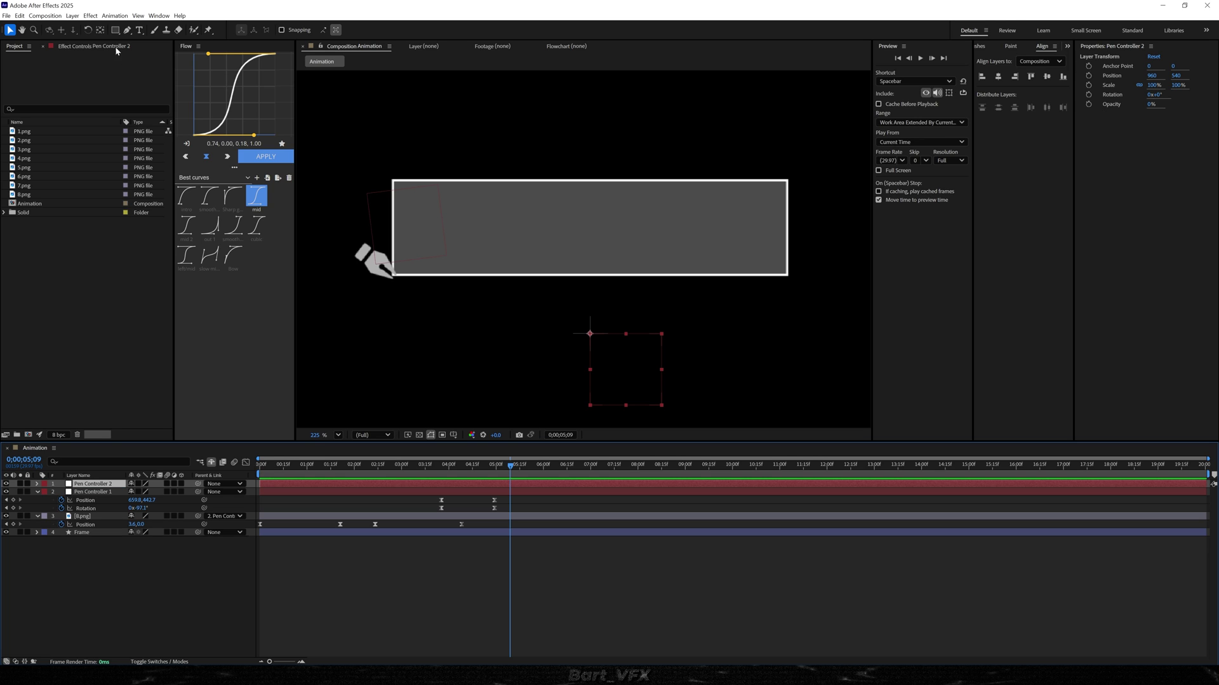
Move Pen Controller 2's anchor point to the pen tip at the frame's lower-left corner and parent Pen Controller 1 to it
click(101, 30)
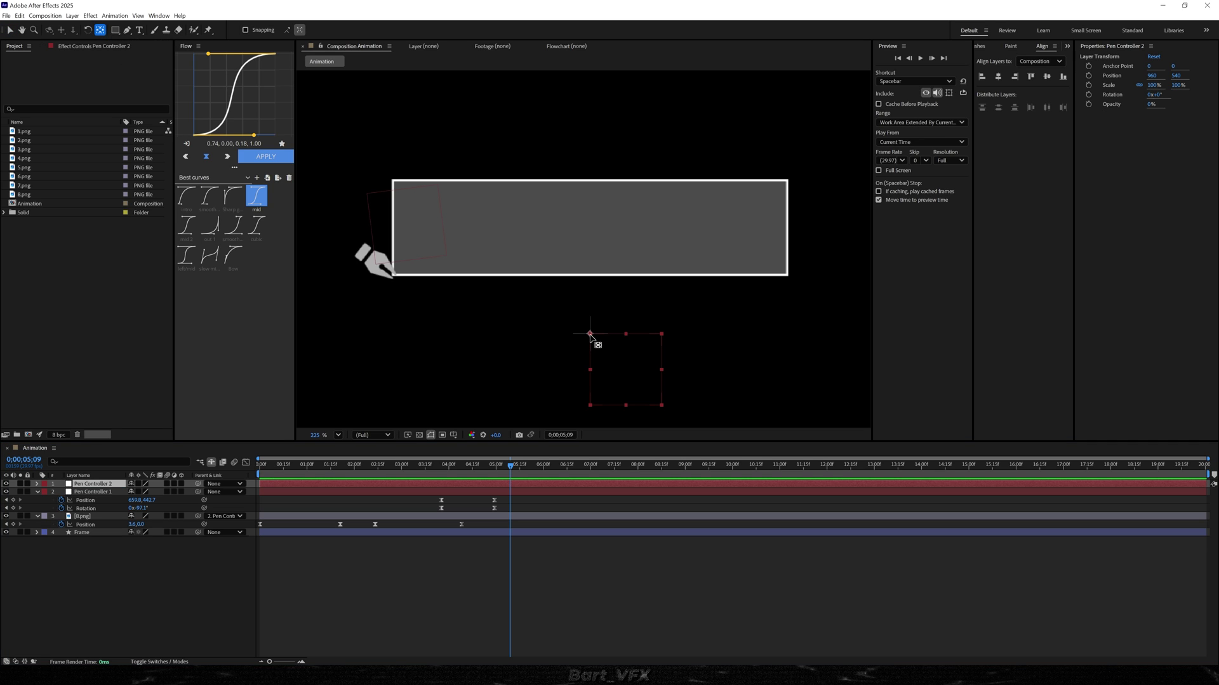
drag(589, 334, 394, 280)
drag(198, 492, 110, 487)
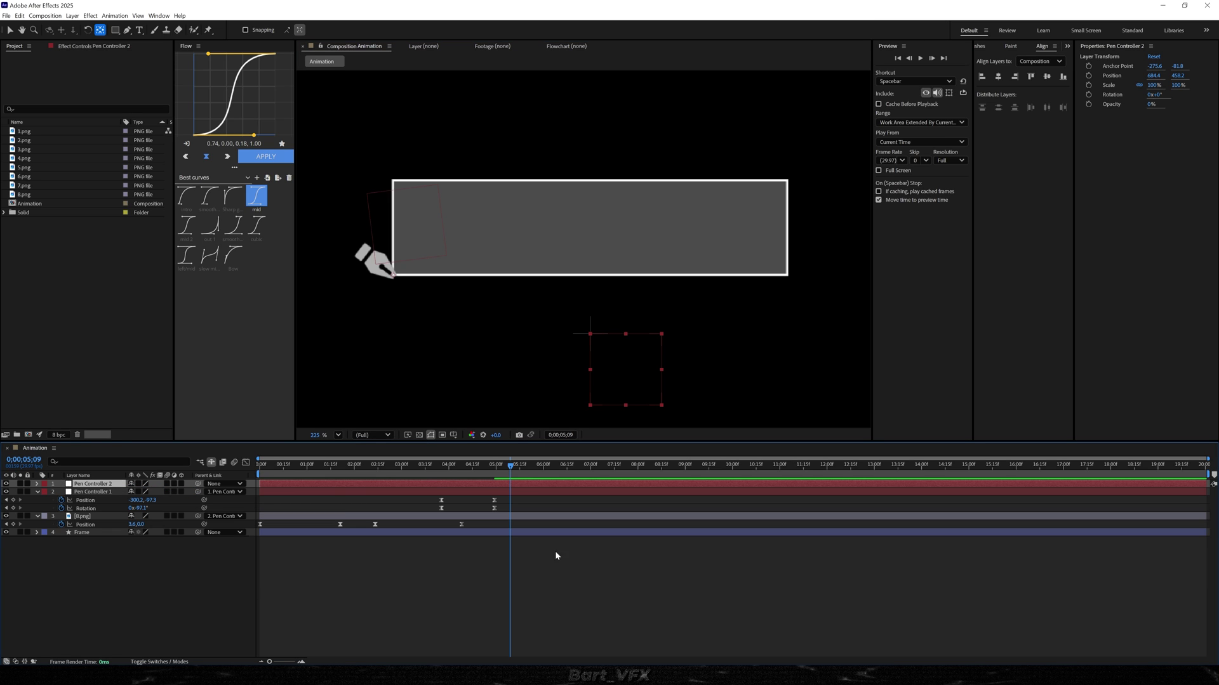
Keyframe Pen Controller 2's position and rotation and move both keyframes to about 0;00;04;20
key(alt+shift+p)
key(alt+shift+r)
drag(510, 500, 481, 500)
At 0;00;05;09, move Pen Controller 2 to 1235.7, 325.8 at the frame's upper-right corner and rotate it to 109°
drag(145, 492, 392, 489)
drag(151, 492, 78, 506)
drag(140, 500, 193, 503)
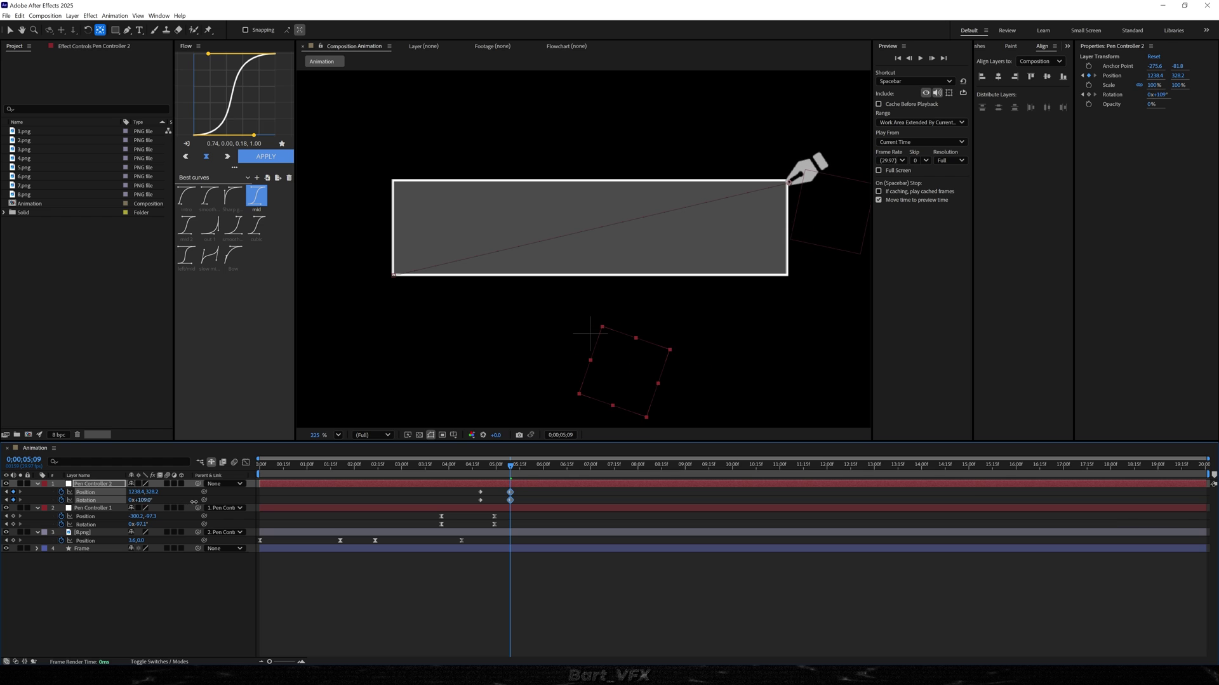
drag(833, 257, 702, 291)
scroll(698, 282, up, 3)
drag(666, 168, 665, 225)
mouse_move(151, 492)
mouse_down()
mouse_move(123, 508)
mouse_move(128, 493)
mouse_up()
Delay Pen Controller 2's end keyframes to about 0;00;05;16, ease all its keyframes, and preview the move
drag(524, 505, 502, 489)
drag(510, 493, 521, 492)
drag(532, 506, 473, 489)
drag(585, 321, 762, 292)
scroll(575, 273, down, 1)
click(206, 196)
drag(509, 465, 455, 465)
key(shift+slash)
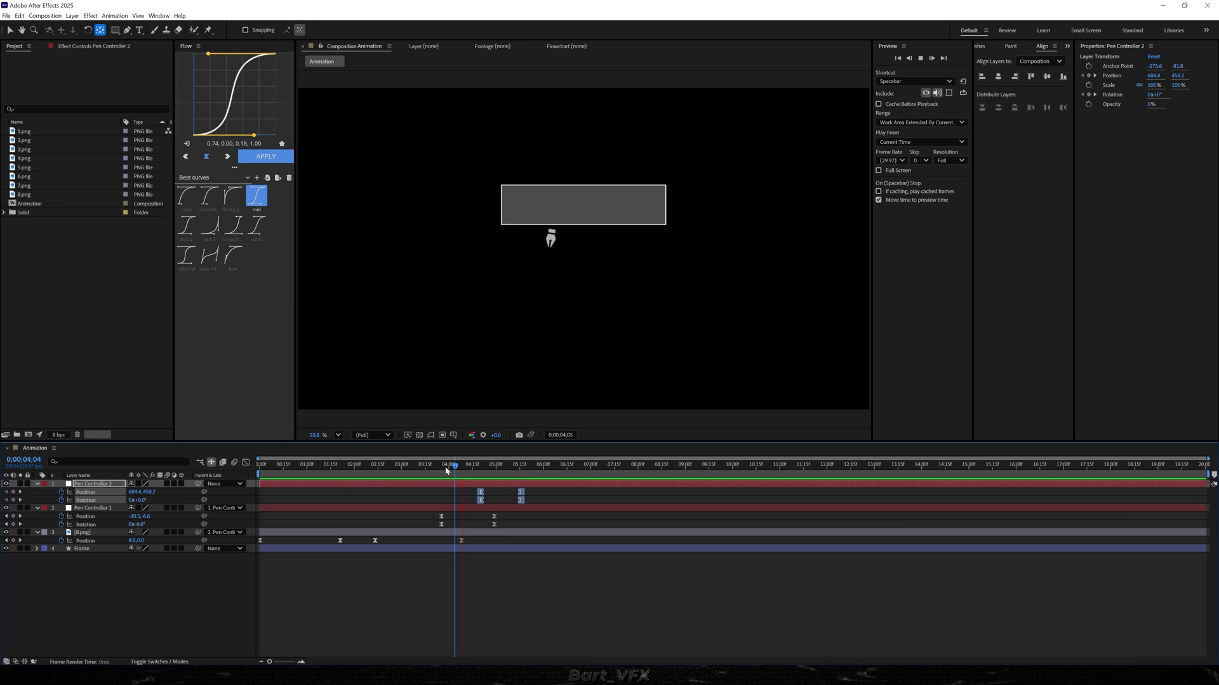
key(space)
Delay Pen Controller 2's end keyframes further to about 0;00;05;23 and scrub through the start of the move
scroll(521, 359, up, 1)
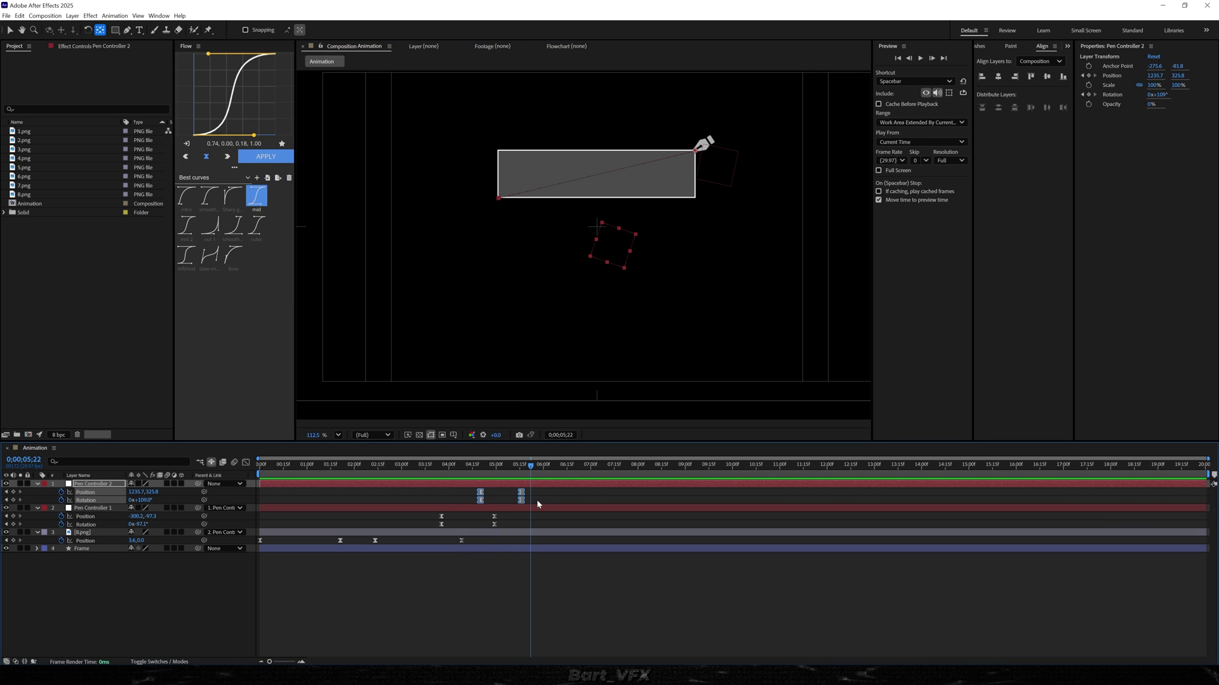
drag(575, 296, 571, 346)
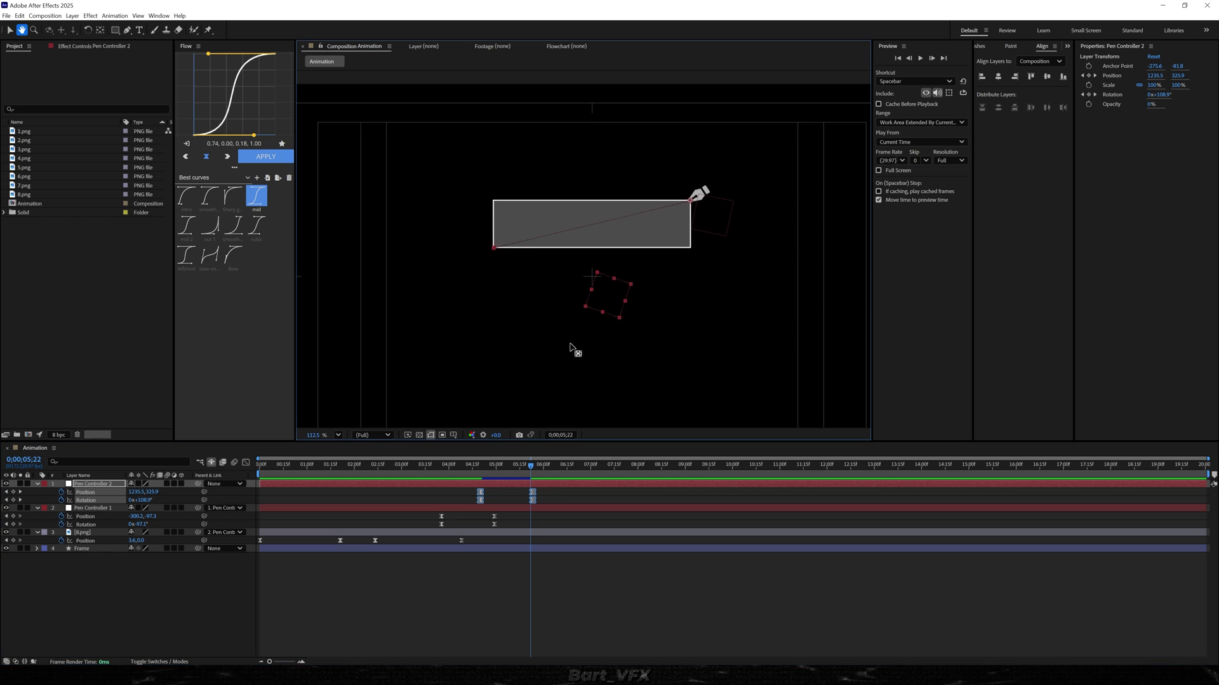
scroll(589, 267, up, 2)
drag(588, 204, 577, 250)
click(472, 466)
mouse_move(472, 468)
mouse_down()
mouse_move(531, 469)
mouse_move(476, 471)
mouse_move(488, 468)
mouse_up()
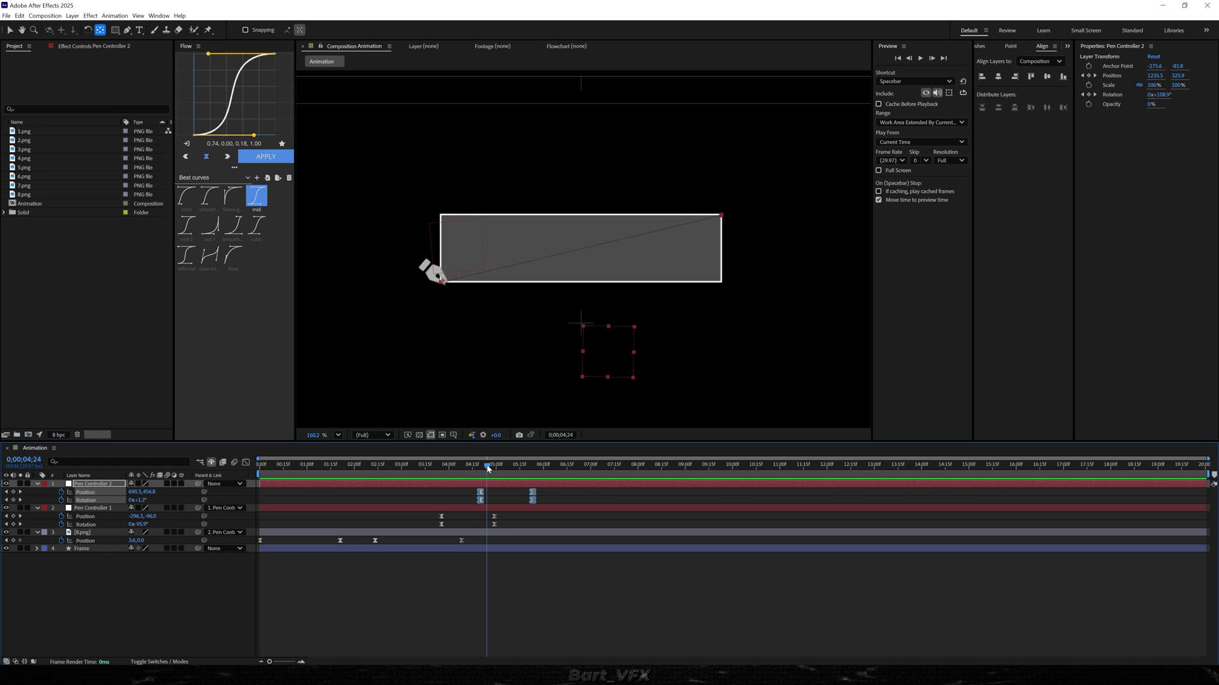
Move Pen Controller 2's first rotation keyframe earlier to about 0;00;04;07, previewing the pen's turn
click(494, 502)
click(480, 500)
drag(480, 501, 468, 500)
click(445, 467)
key(space)
key(space)
drag(468, 501, 461, 501)
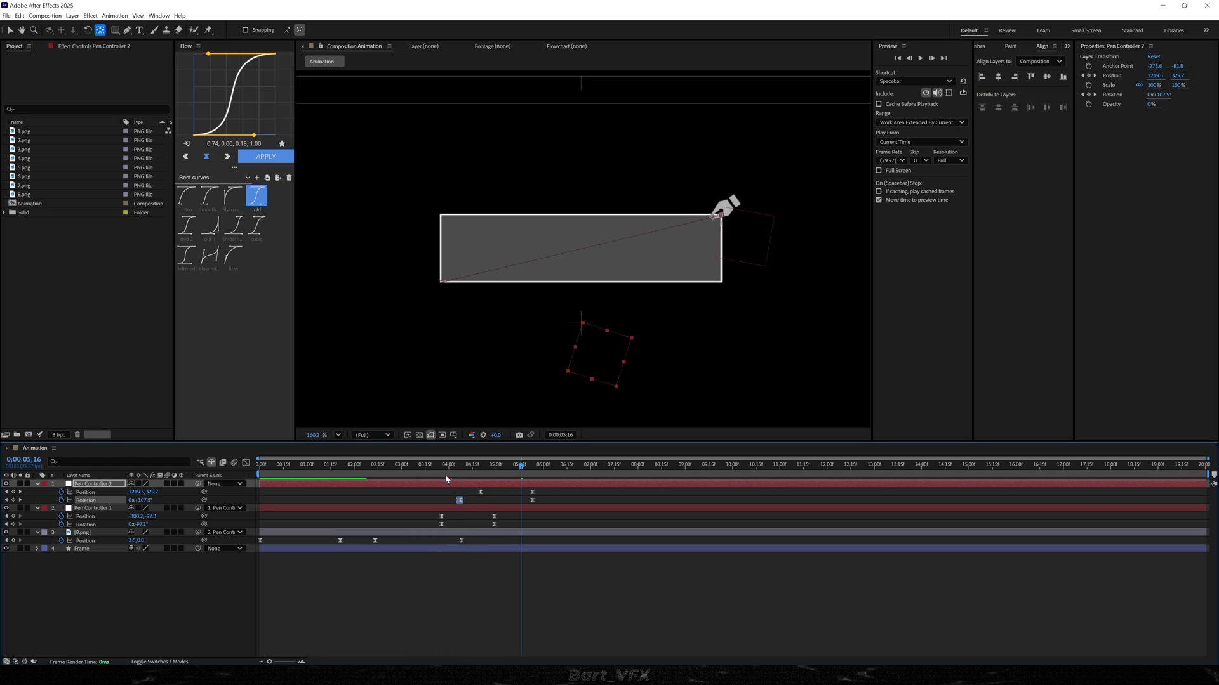
click(445, 466)
key(space)
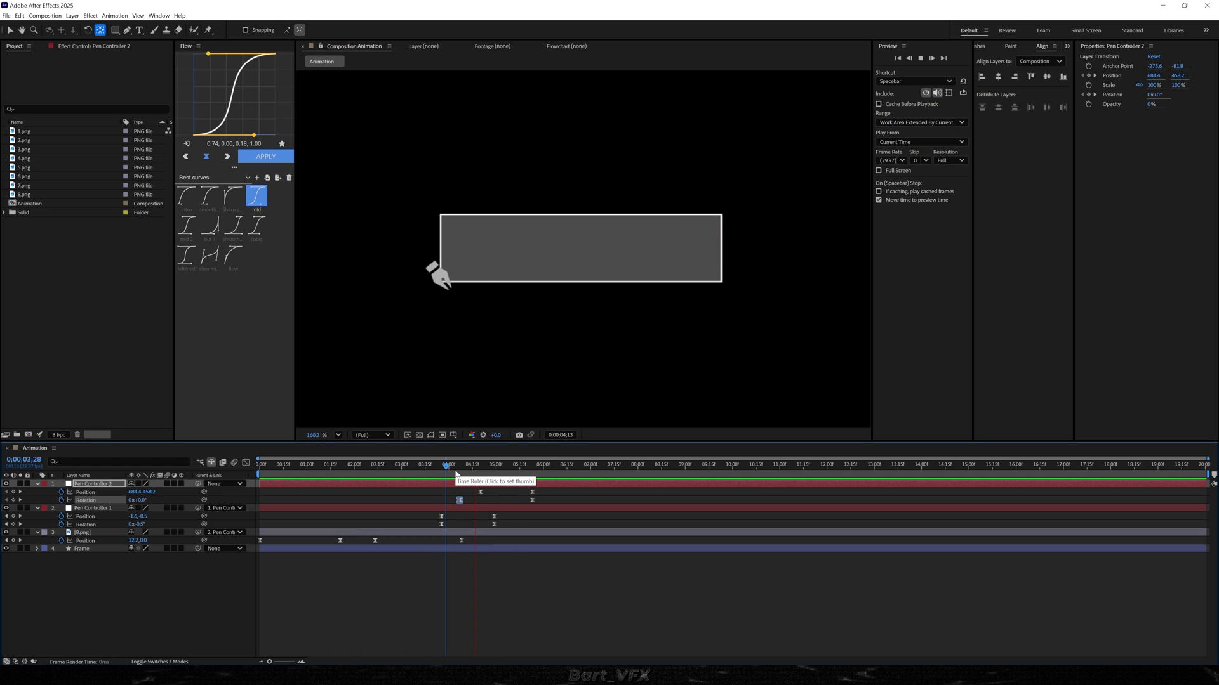
click(620, 583)
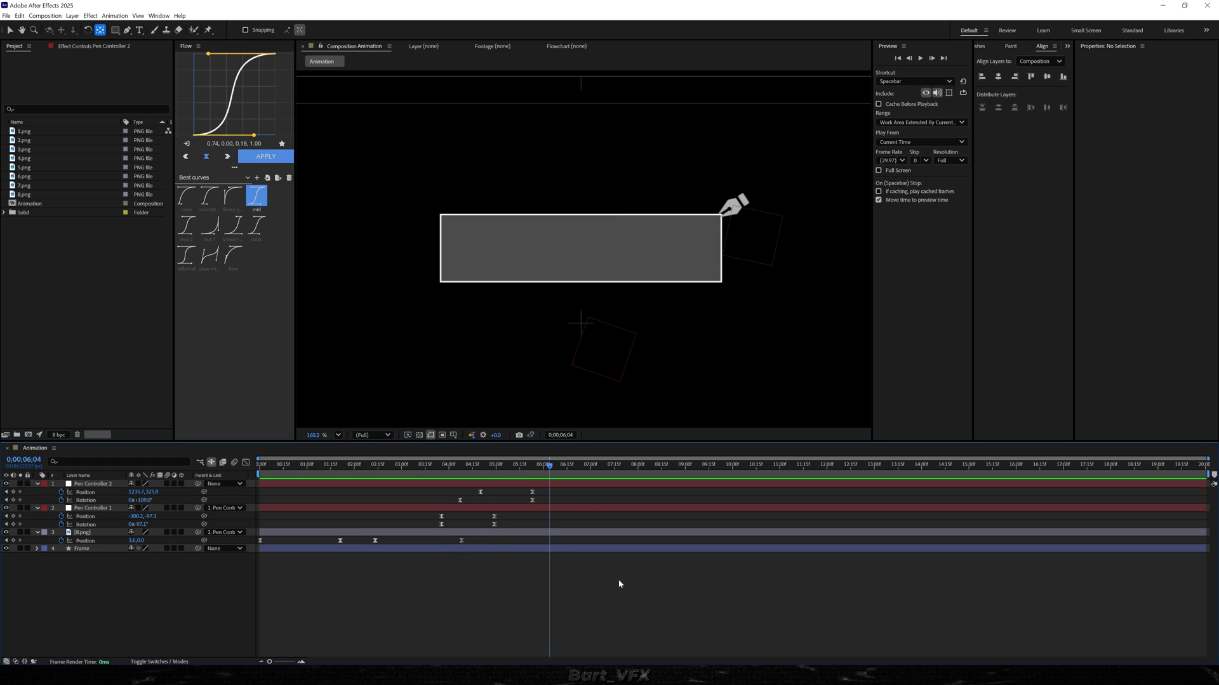
Keyframe the Frame layer's rectangle size and layer position, and align both keyframes with Pen Controller 2's end keyframes at about 0;00;05;23
click(81, 548)
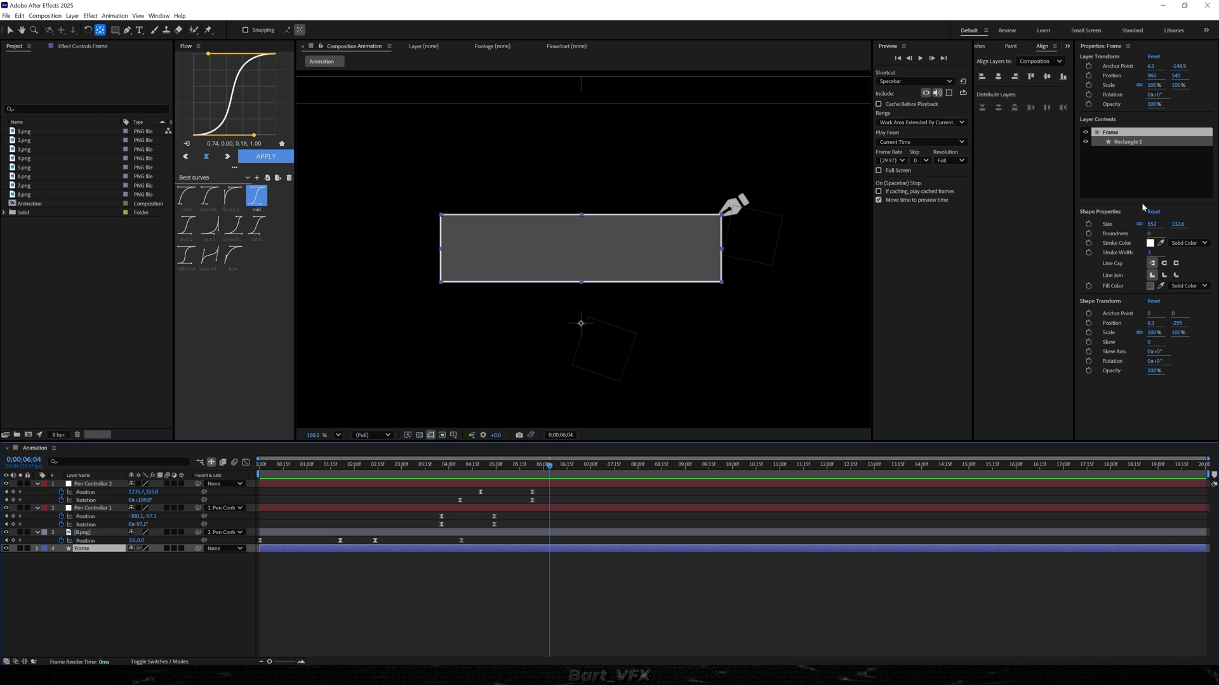
click(1088, 224)
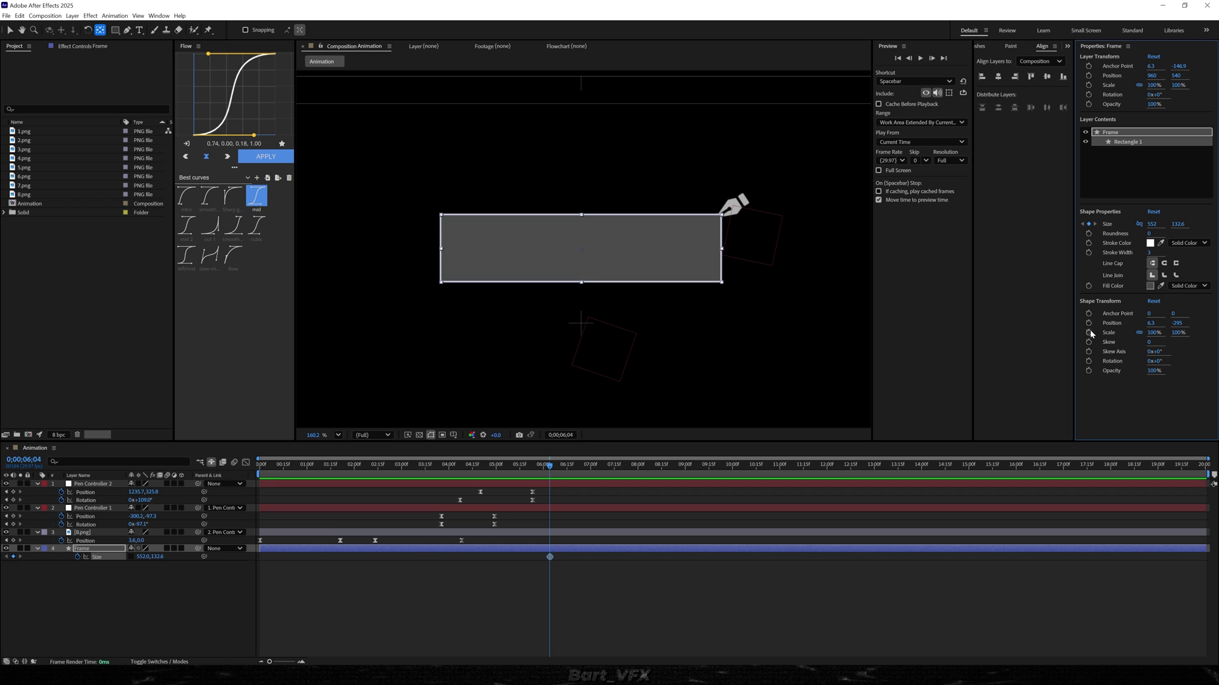
key(p)
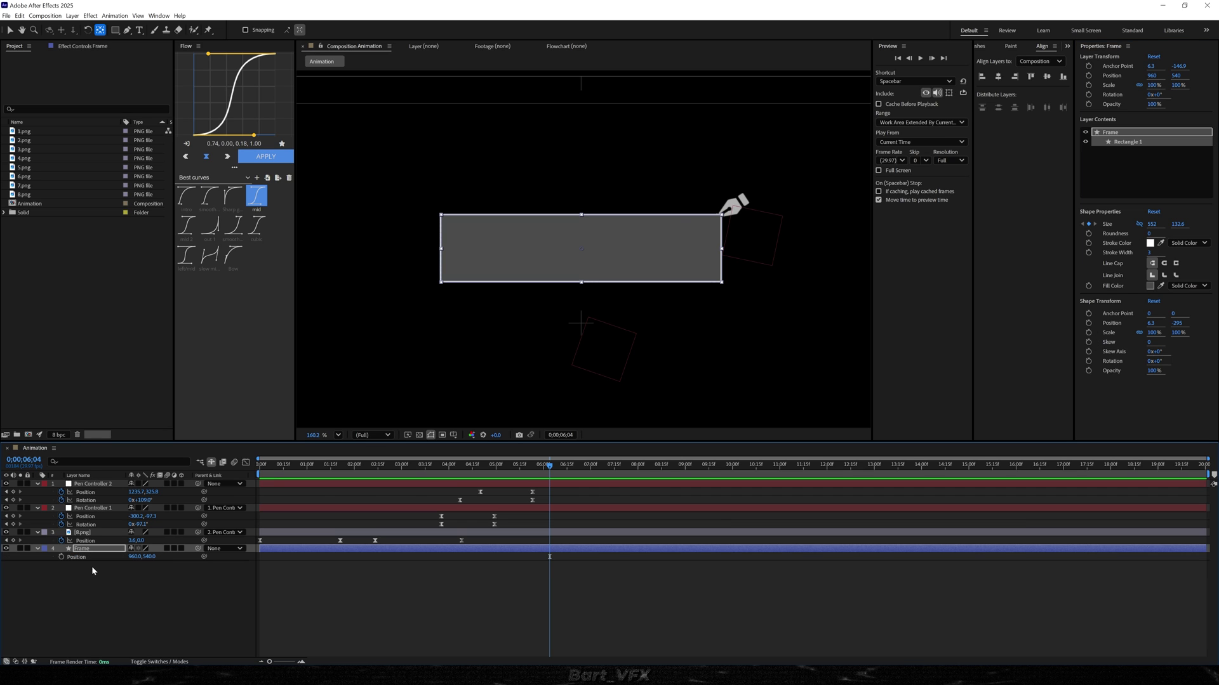
click(61, 558)
key(u)
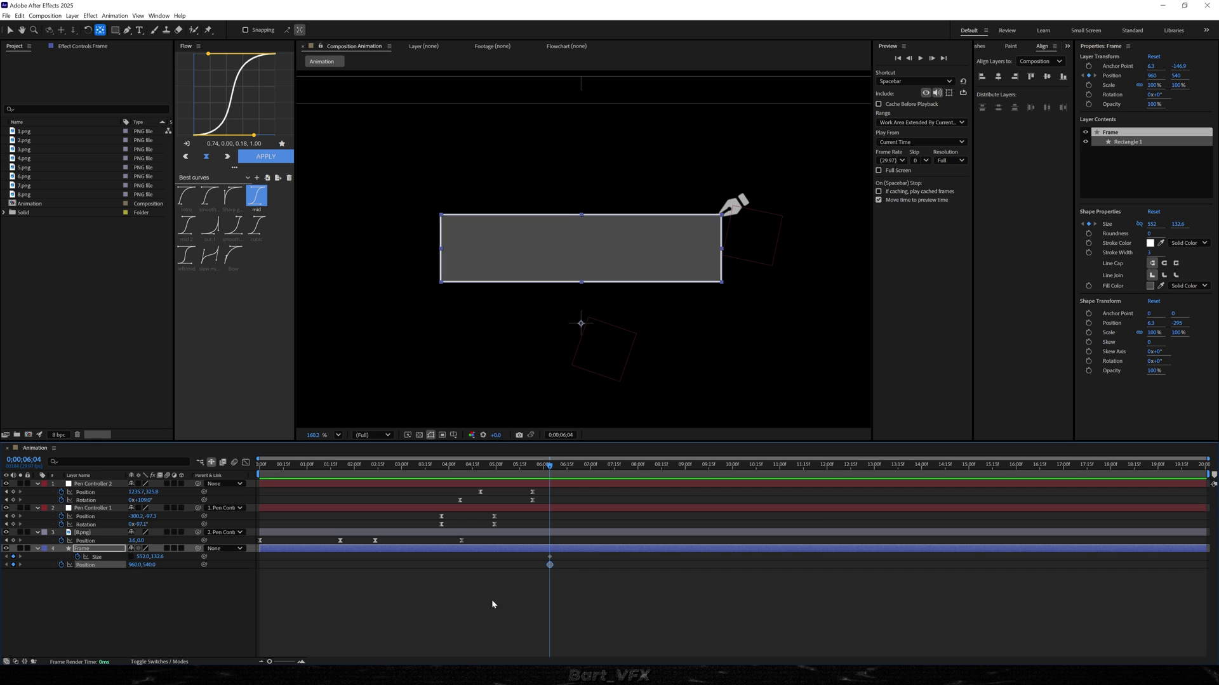
drag(569, 569, 535, 565)
click(552, 557)
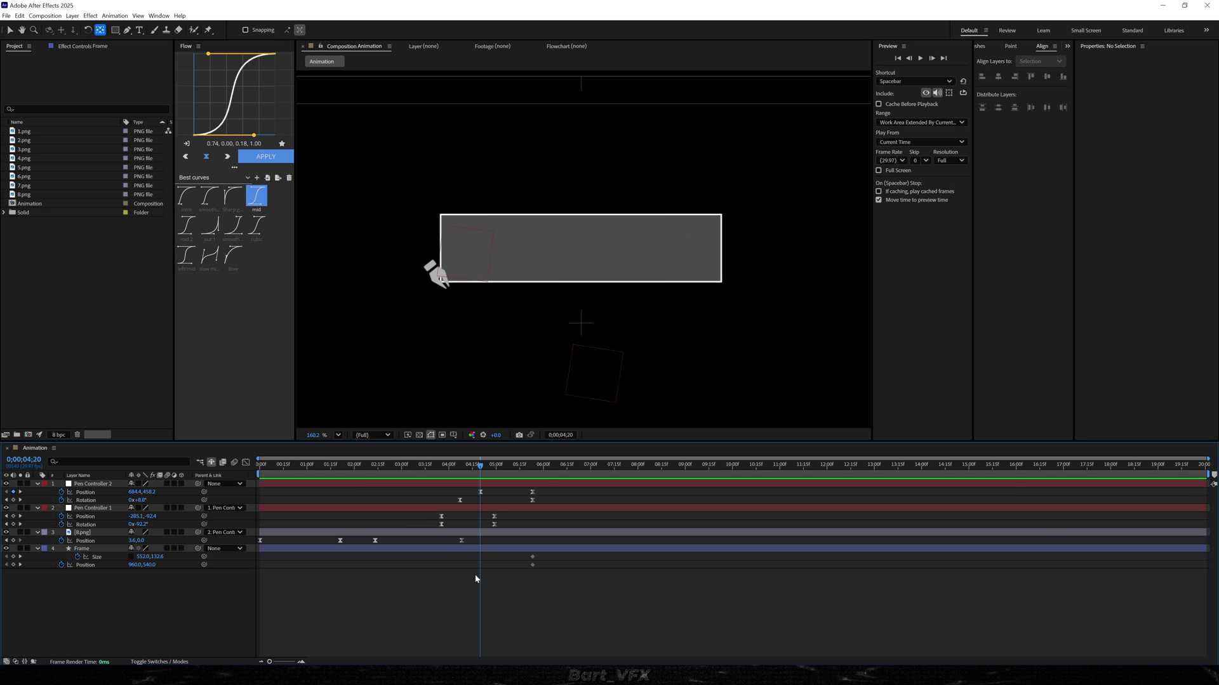
At 0;00;04;20, set the Frame rectangle's size to 0, 0 and its position to about 695.8, 614.7 at the pen tip, then preview
drag(144, 556, 33, 557)
drag(144, 558, 15, 565)
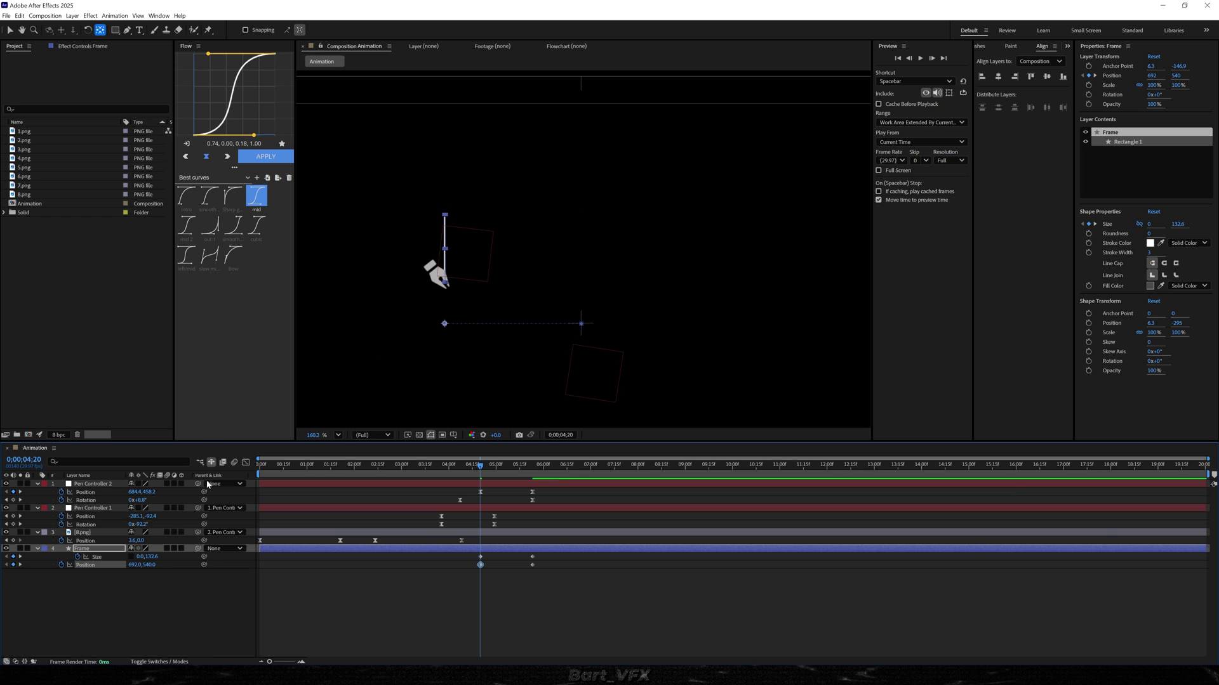
drag(155, 566, 248, 508)
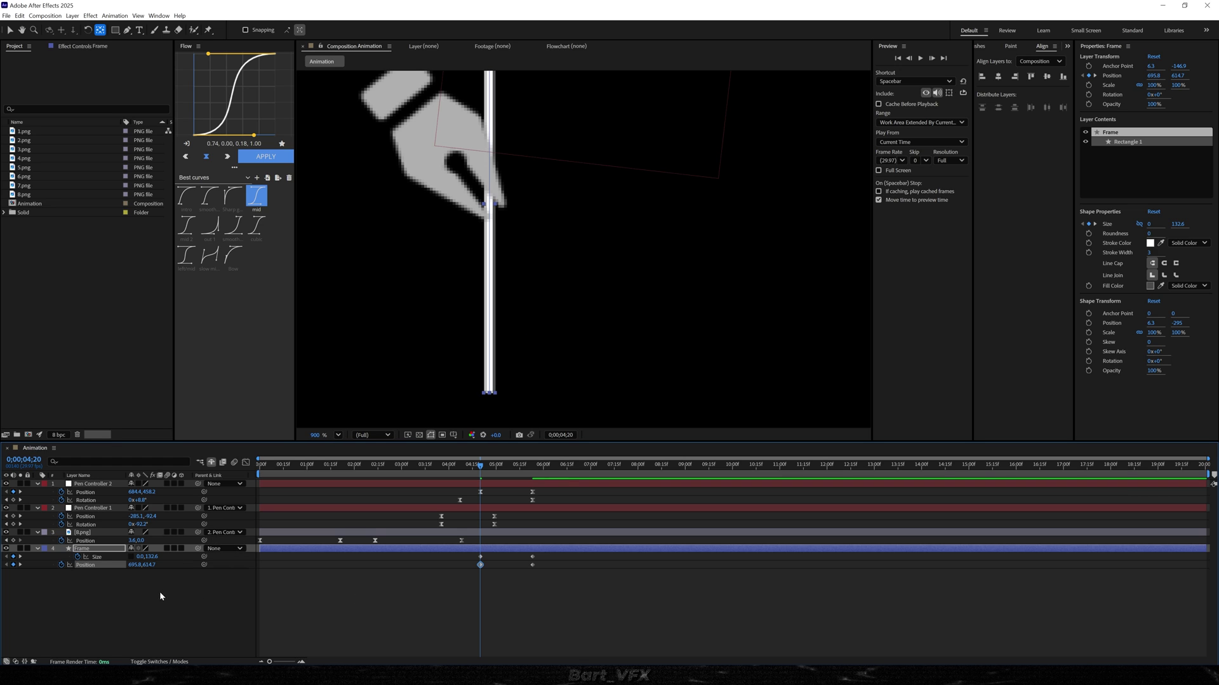
click(166, 591)
click(152, 558)
text(0)
key(Return)
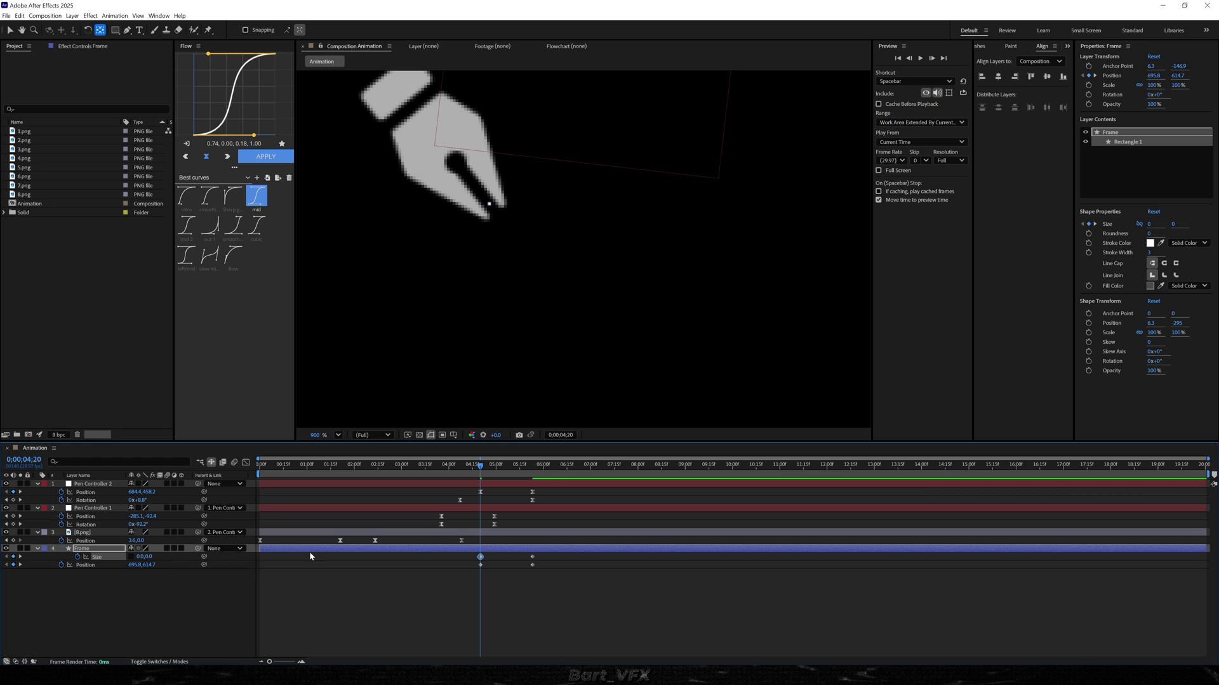
key(period)
key(space)
key(space)
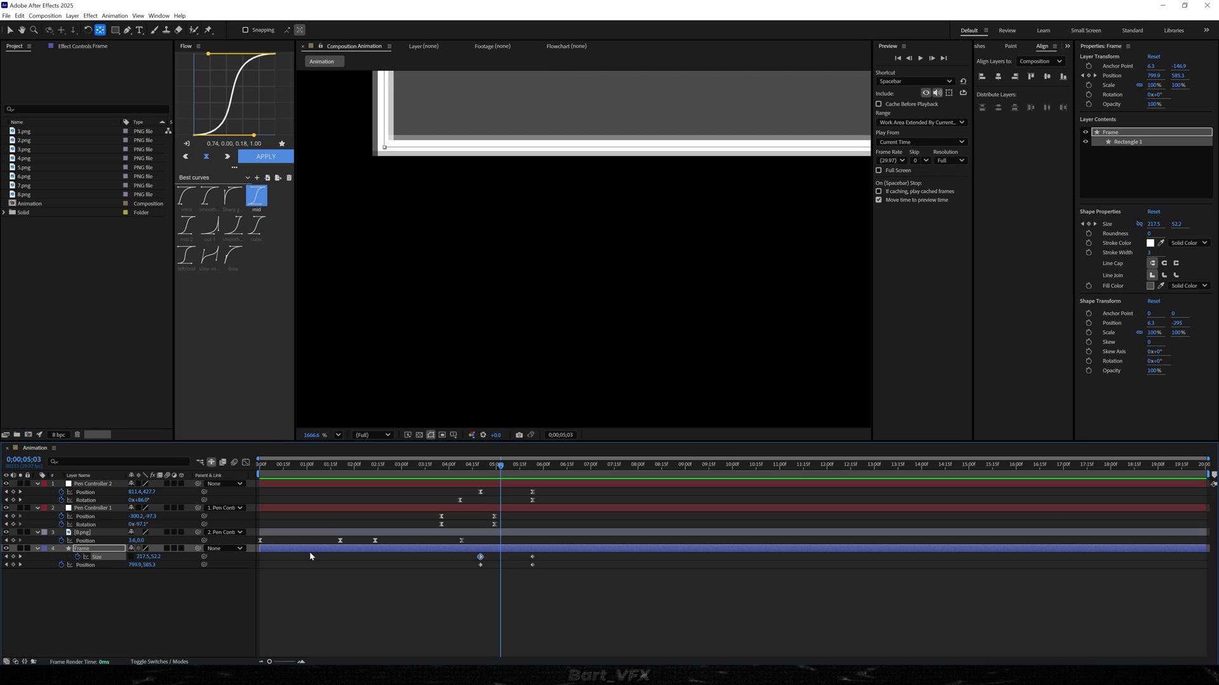
Apply the 0.74, 0.00, 0.18, 1.00 easing curve to Frame's size and position keyframes and preview the drawing motion
key(shift+slash)
scroll(473, 538, up, 1)
drag(616, 554, 465, 584)
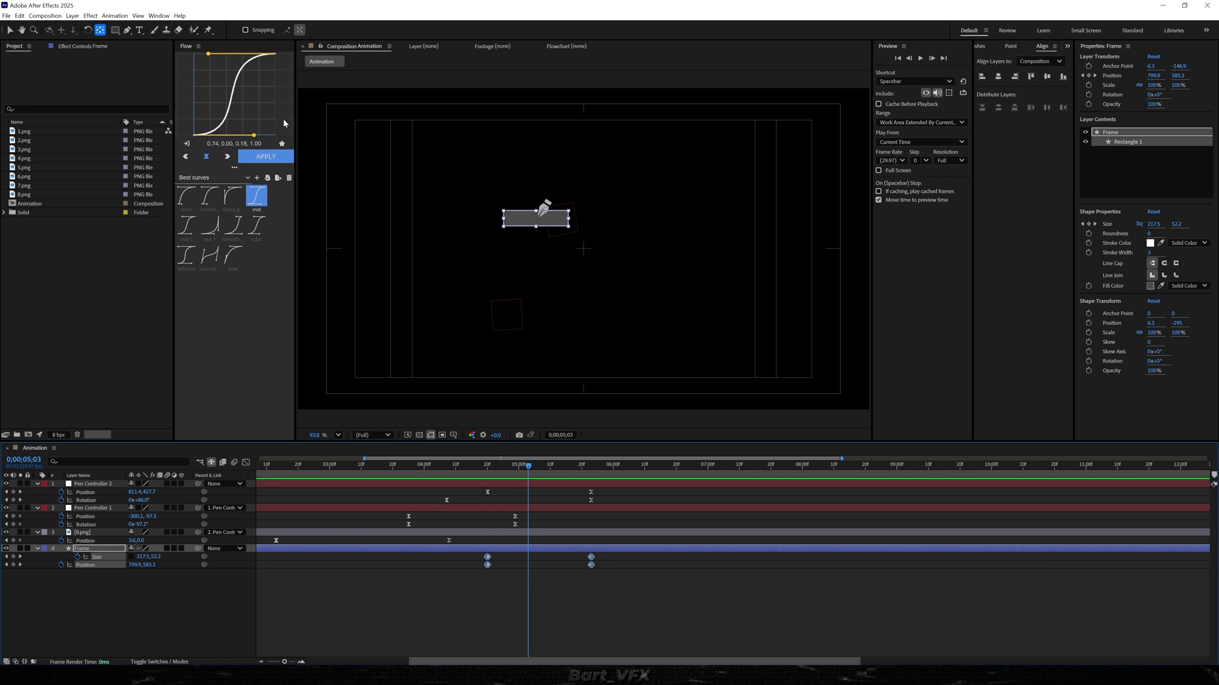
click(257, 155)
click(474, 466)
key(space)
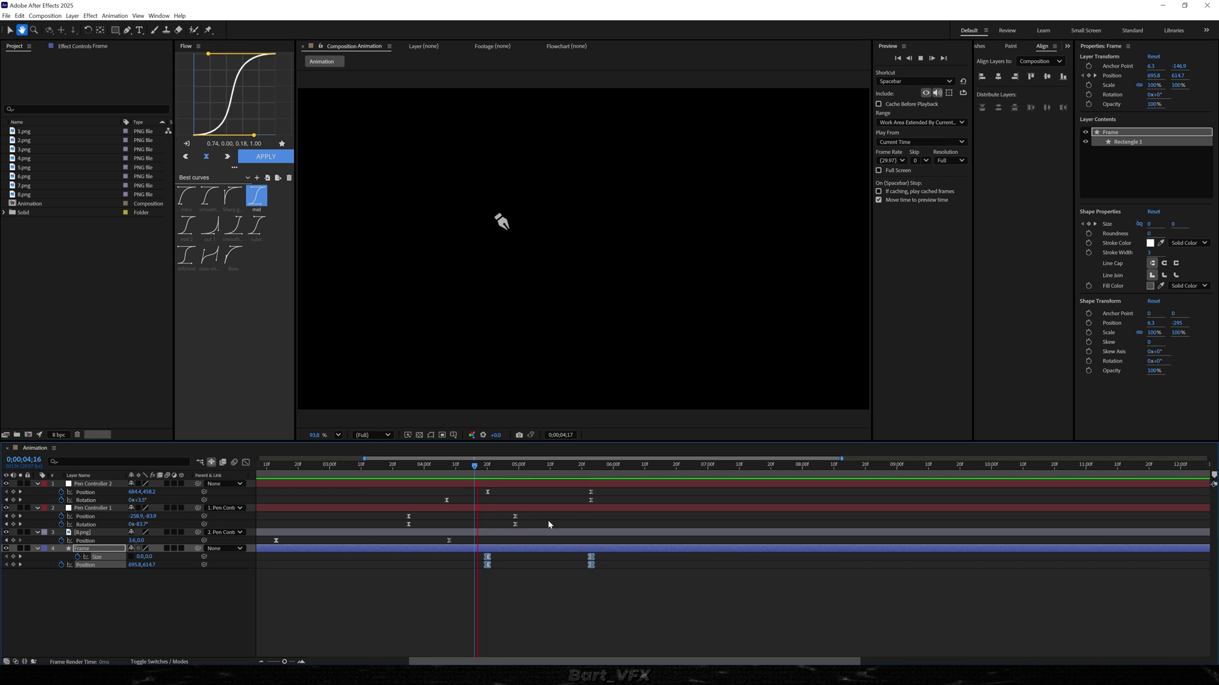
key(space)
key(space)
key(space)
Move Frame's starting size and position keyframes one frame later to about 0;00;04;21 and preview the pen drawing the frame
scroll(416, 549, up, 3)
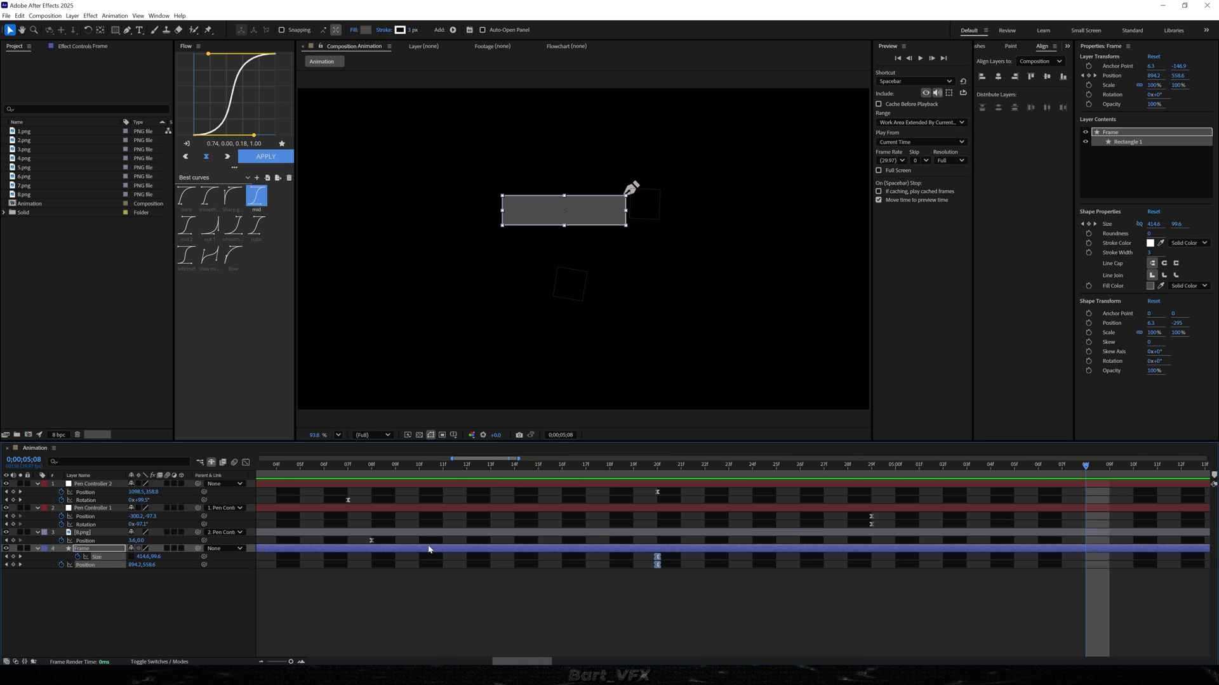
key(minus)
click(657, 470)
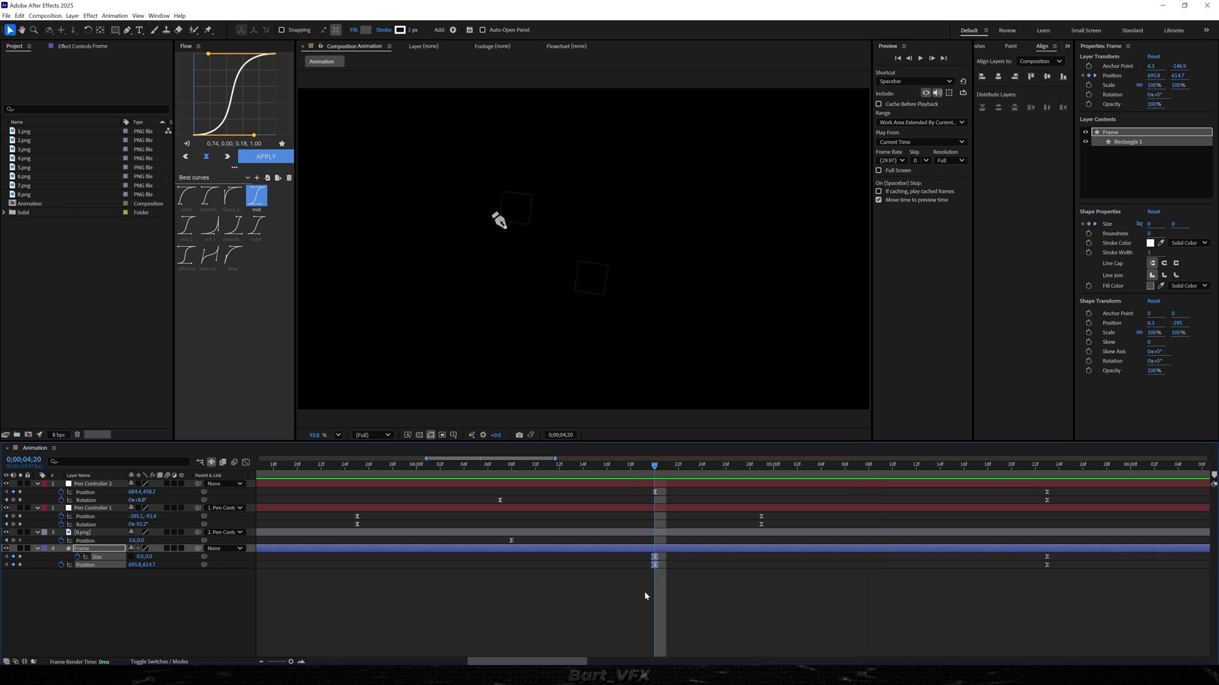
mouse_move(658, 560)
drag(667, 559, 668, 558)
key(space)
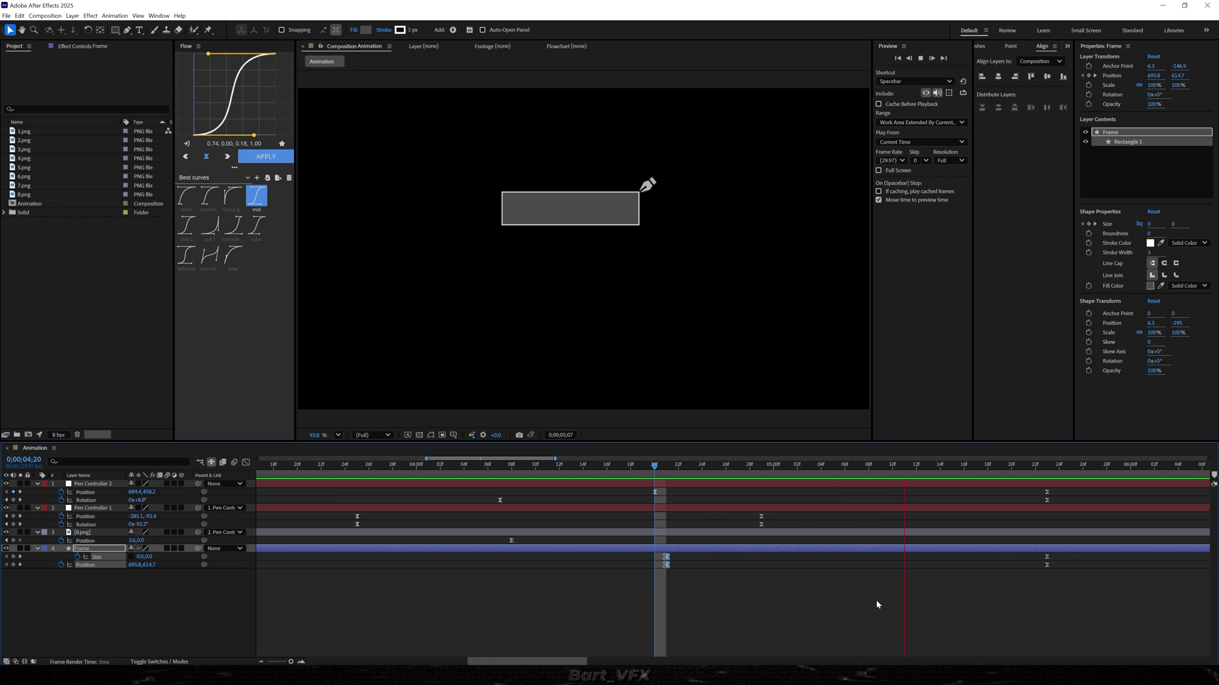
key(space)
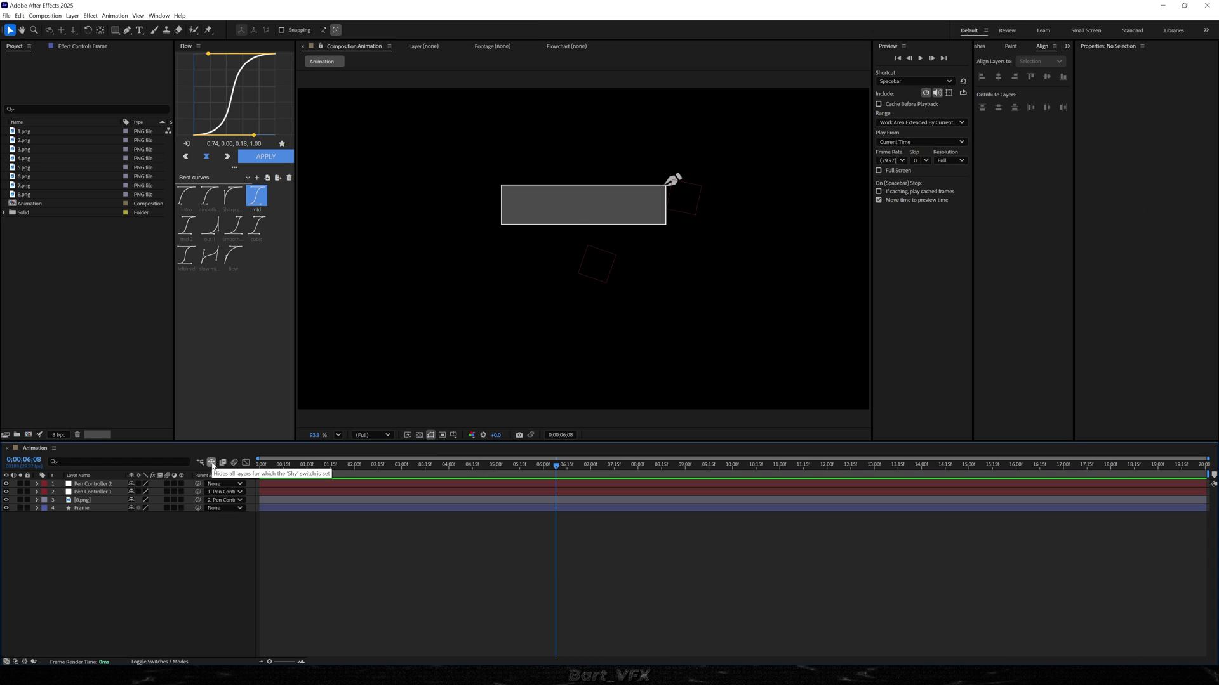
Collapse all layers' properties and turn on motion blur for the animated layers, previewing the composition from the start
click(212, 463)
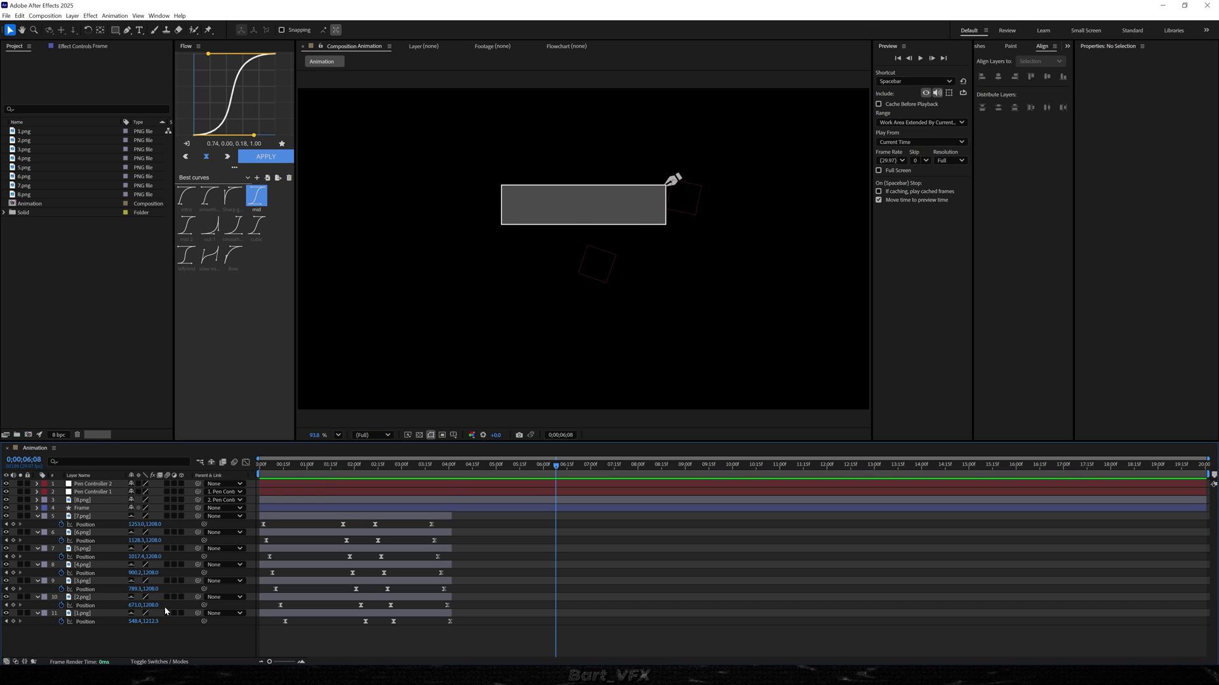
key(ctrl+a)
key(u)
key(u)
click(193, 588)
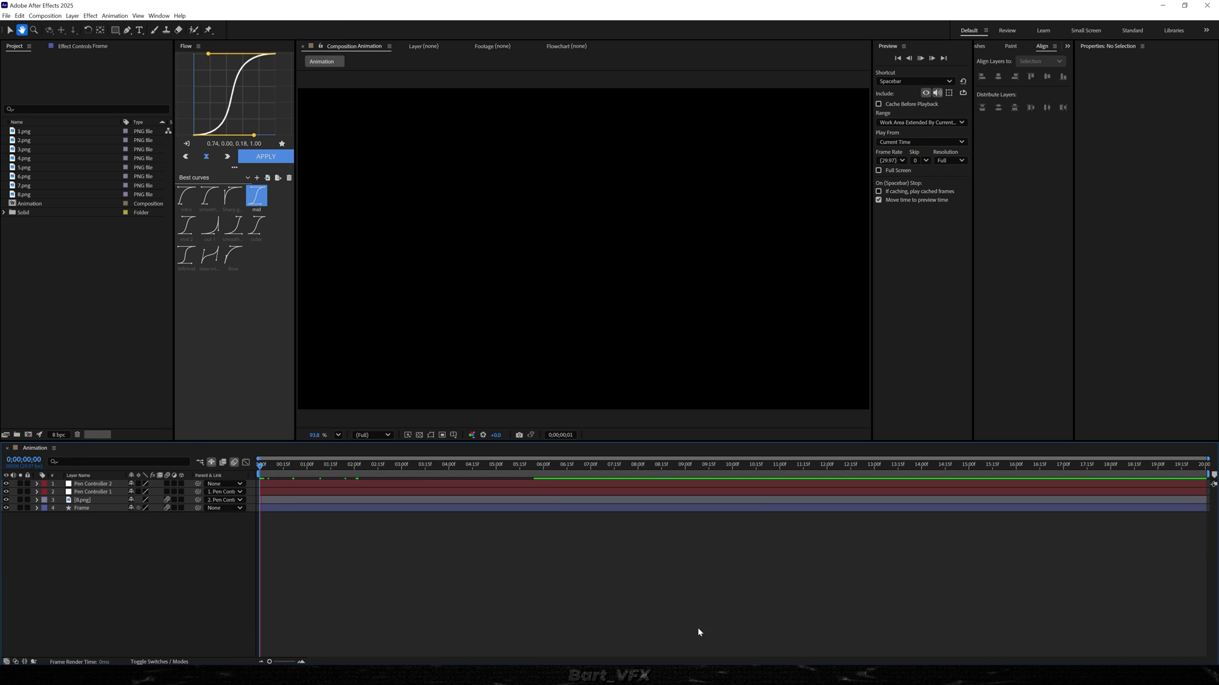
key(space)
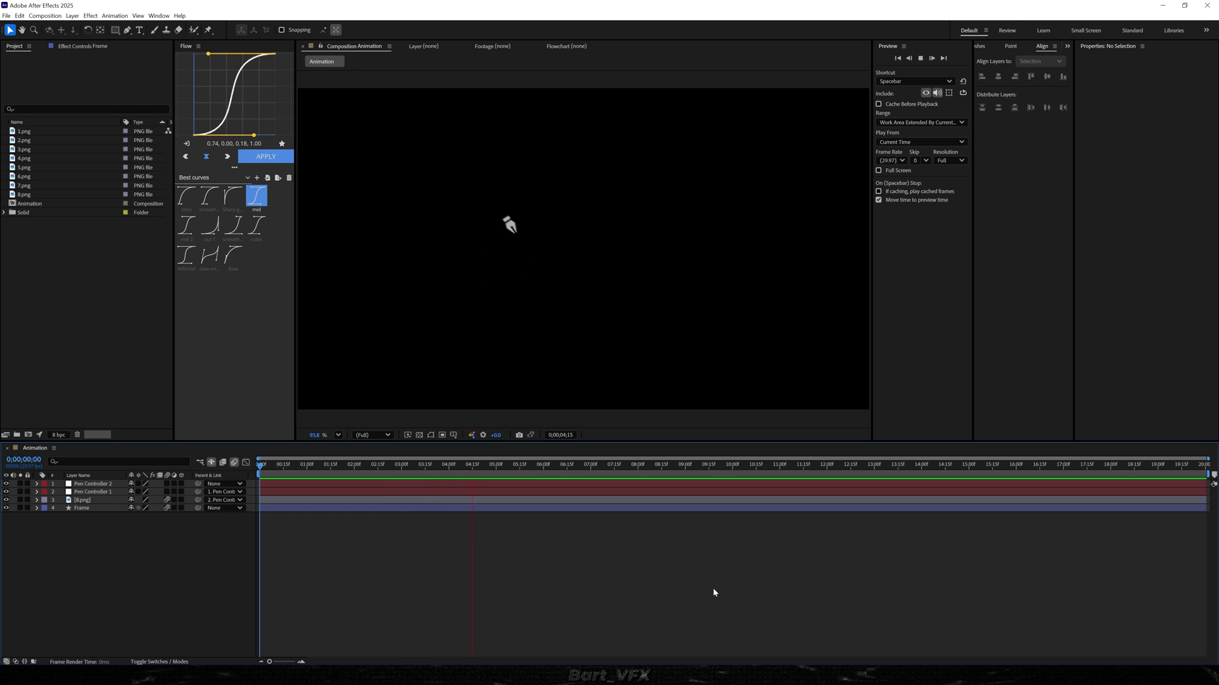
key(space)
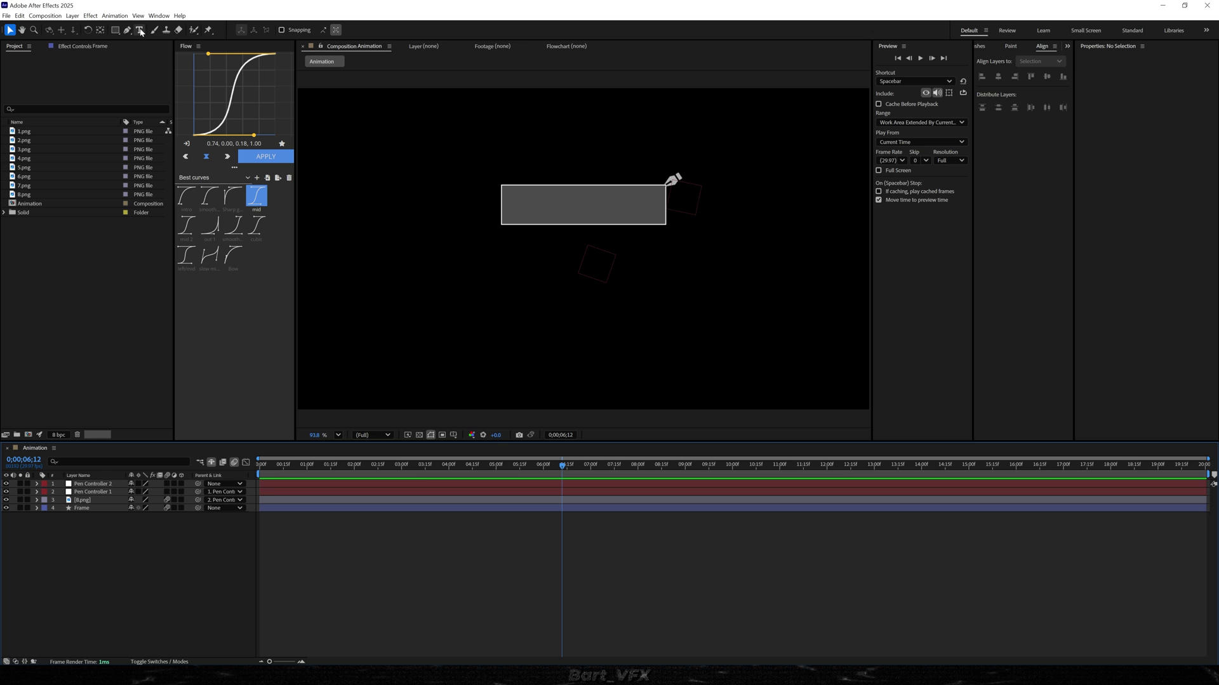
Add a text layer reading "subscribe" inside the frame
click(140, 31)
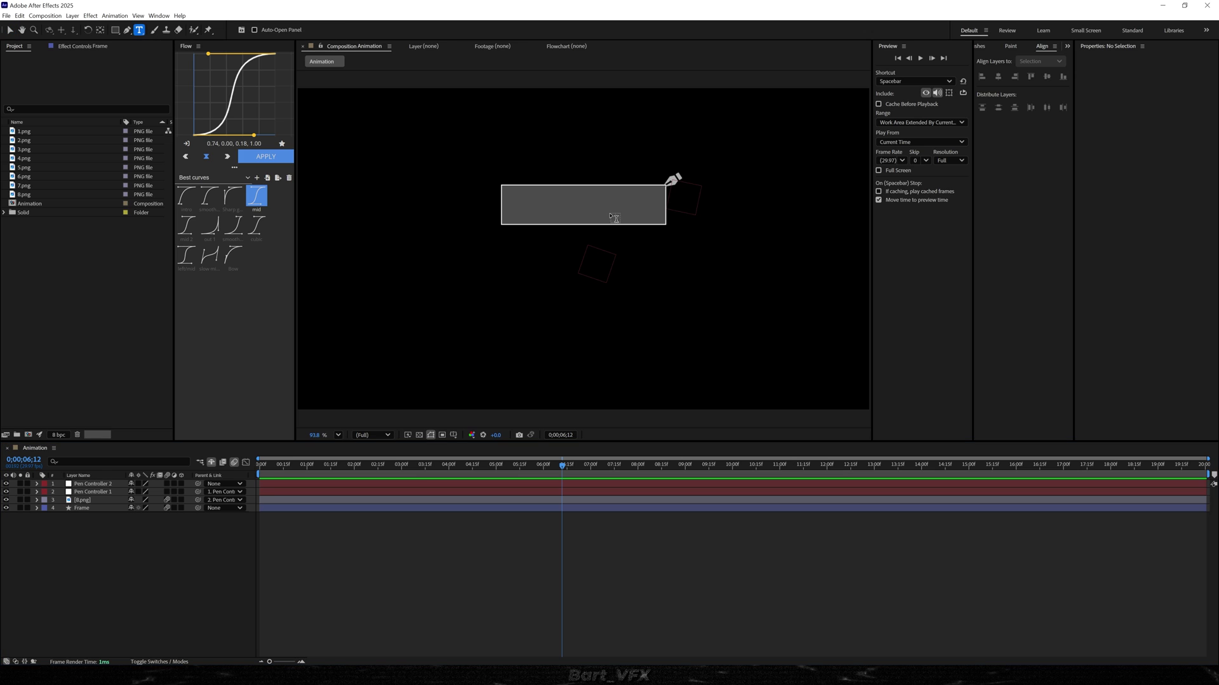
click(535, 206)
text(su)
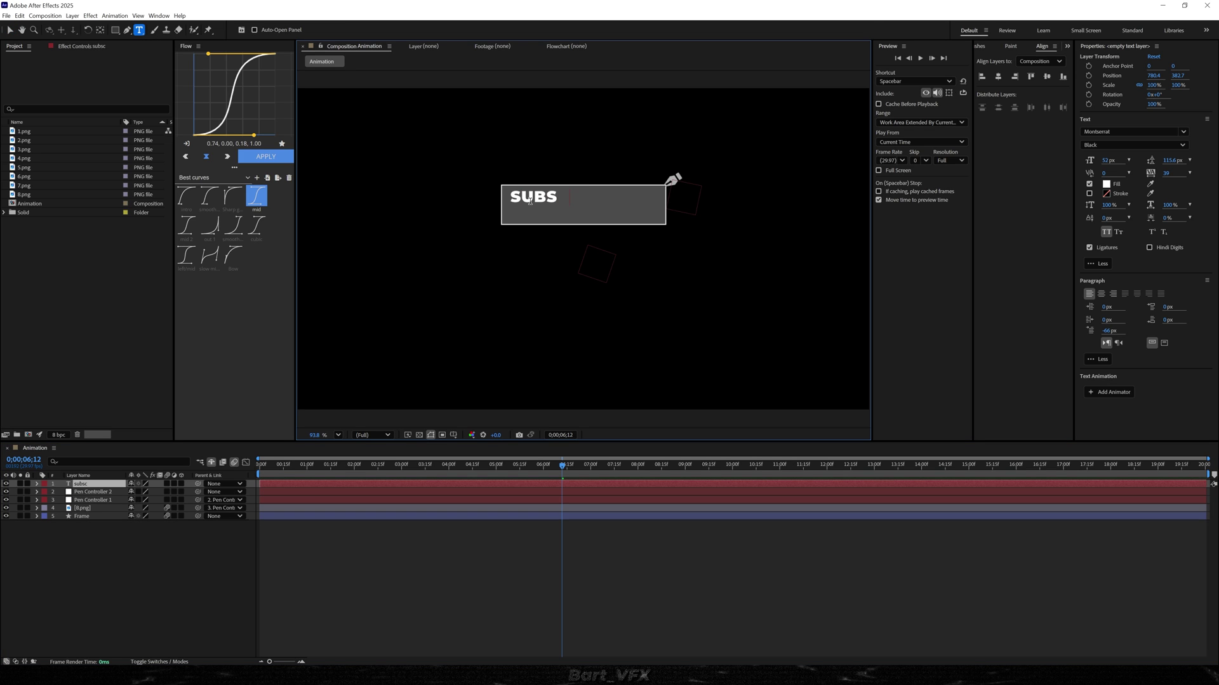
text(v)
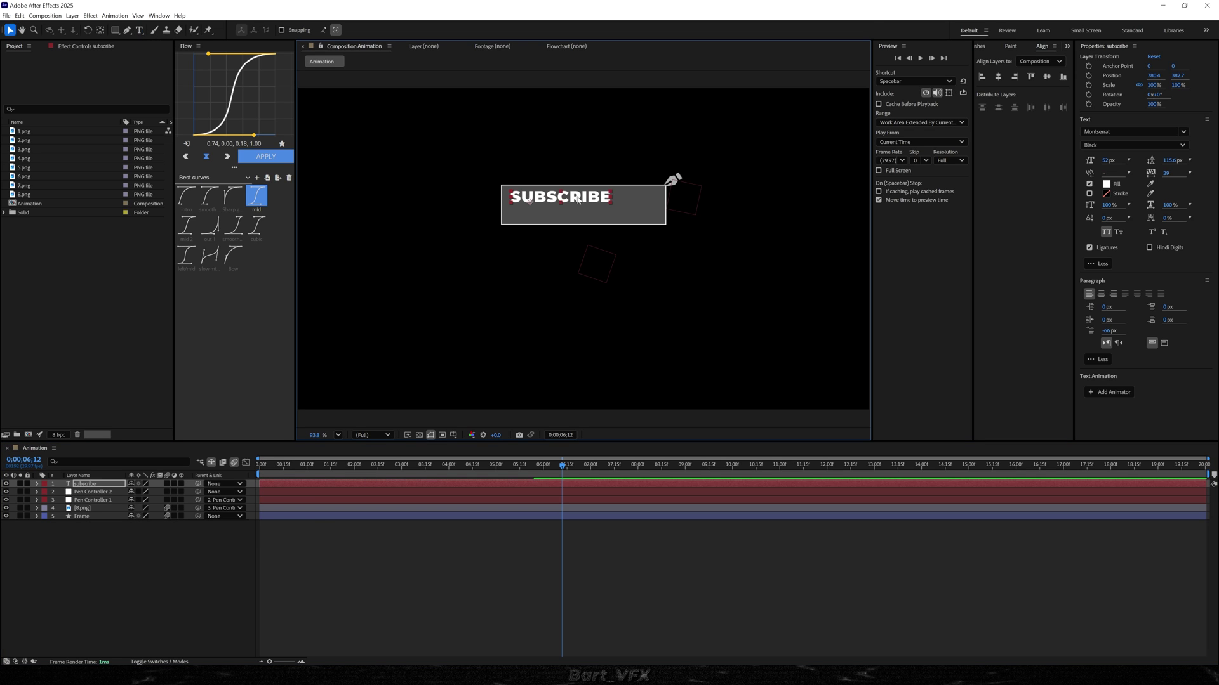
Center the text layer's anchor point, lower the text to the frame's vertical middle, and align it horizontally to the composition's center
key(ctrl+alt+Home)
drag(576, 198, 576, 207)
click(997, 76)
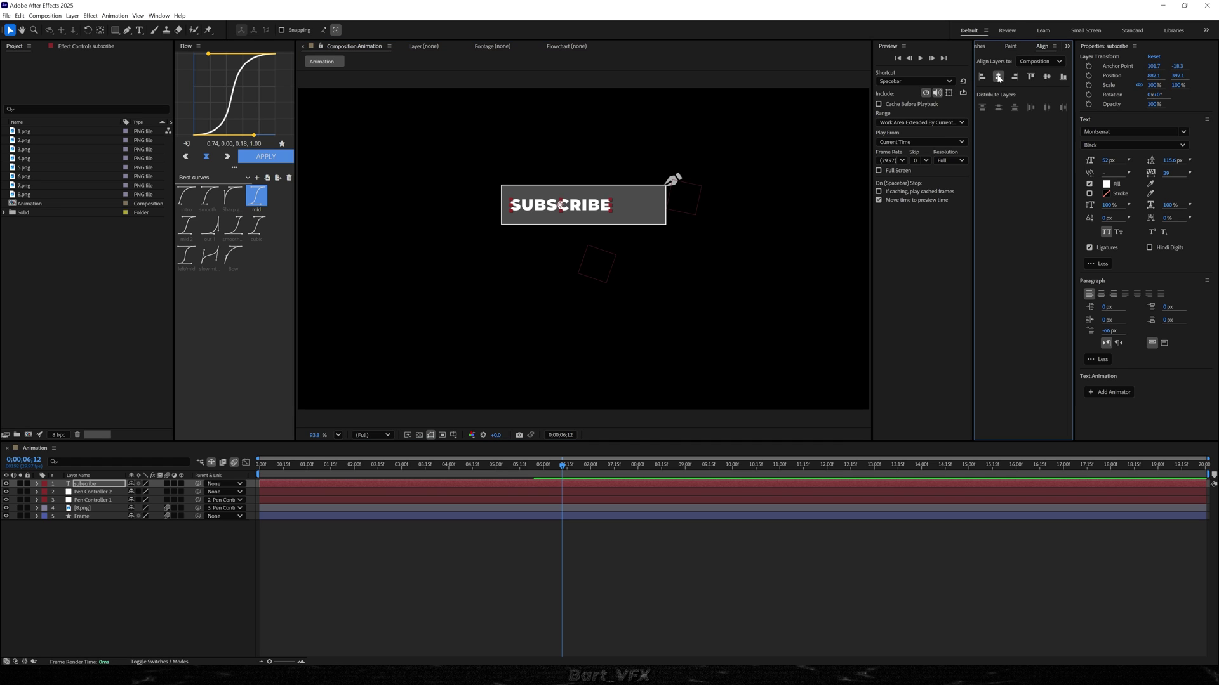
Duplicate the Frame layer, rename the copy Cover, and set its stroke to None
click(82, 516)
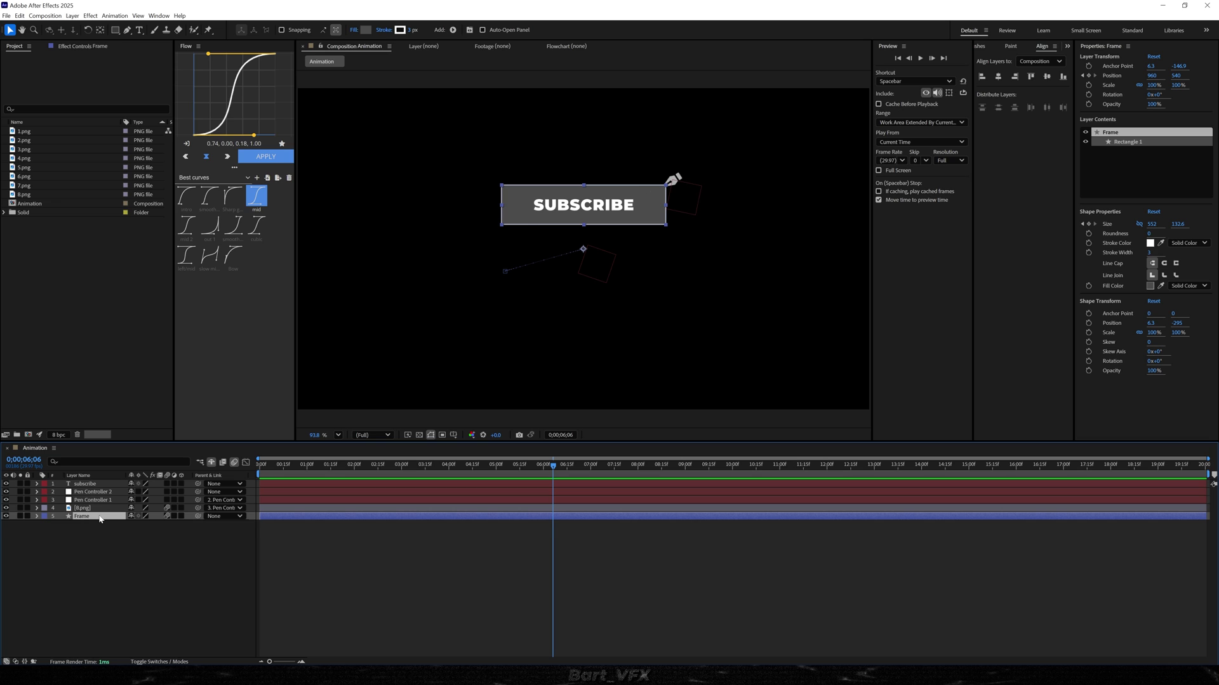
key(ctrl+d)
key(Return)
key(Return)
click(1192, 243)
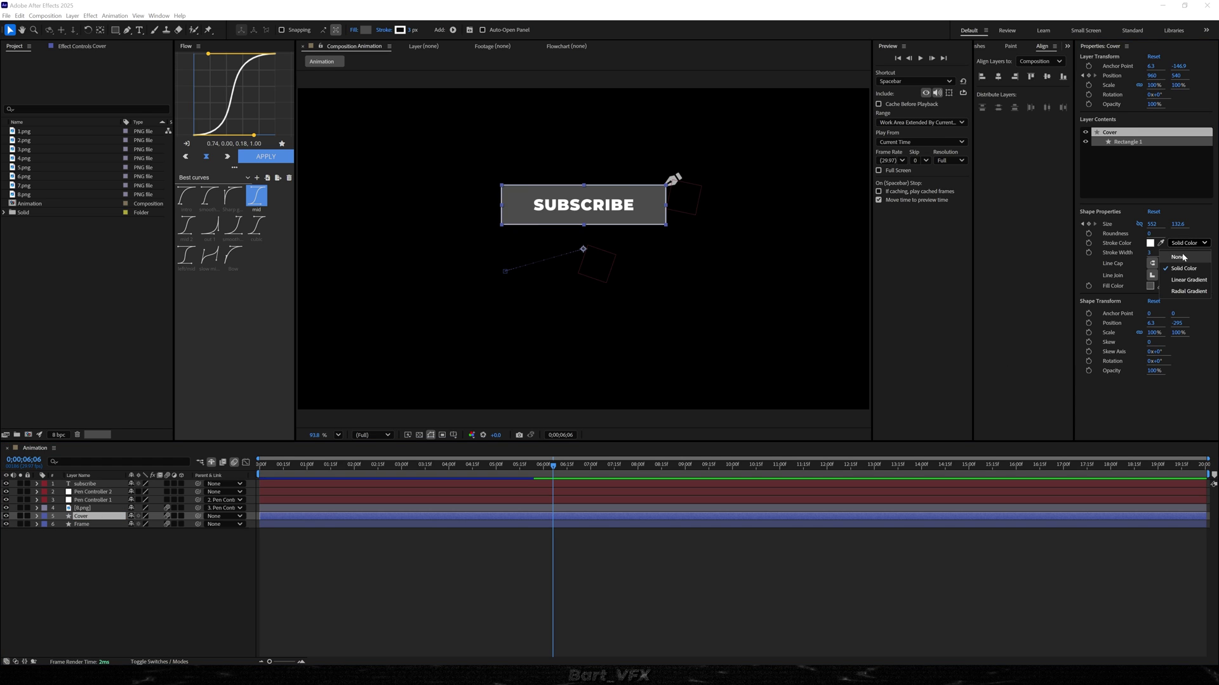
click(1182, 254)
Set the Cover layer as the subscribe text's track matte and preview the text being revealed with the frame
click(83, 484)
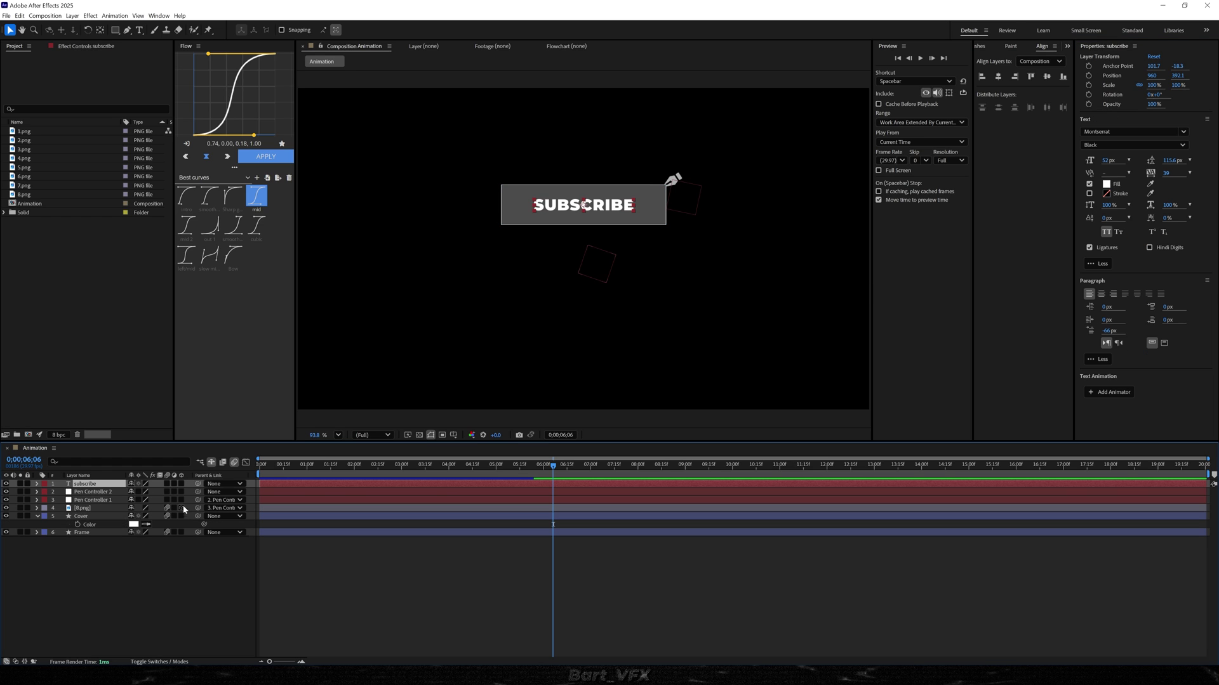
key(F4)
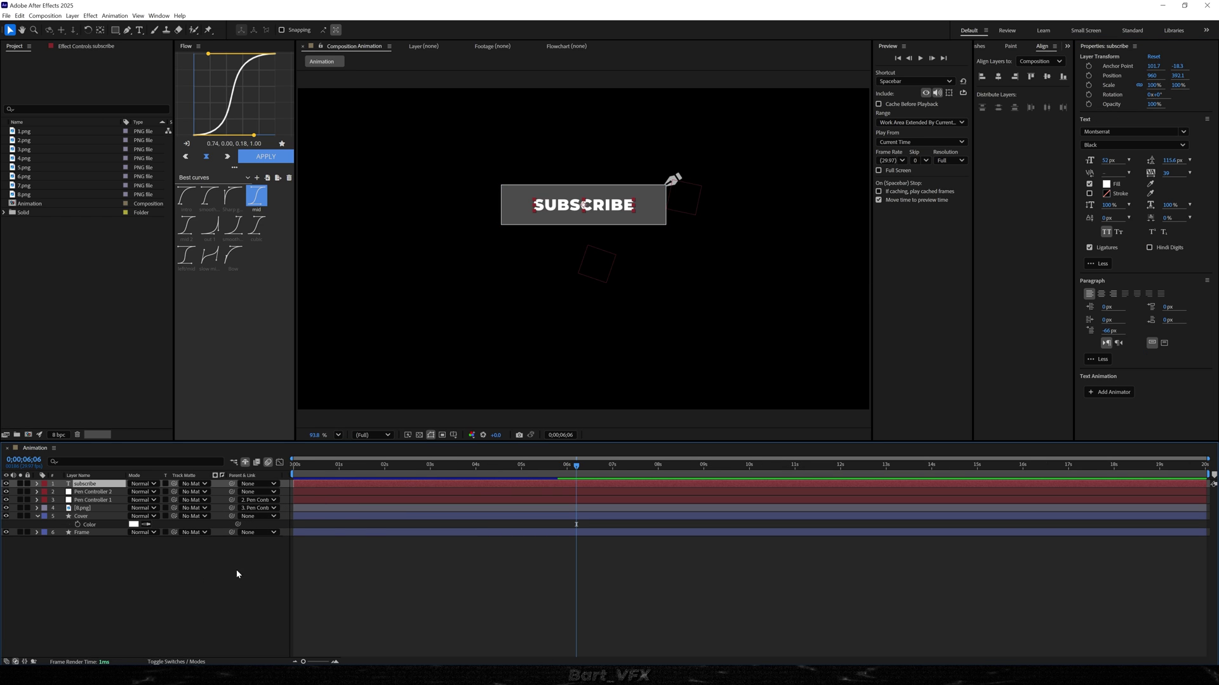
click(193, 483)
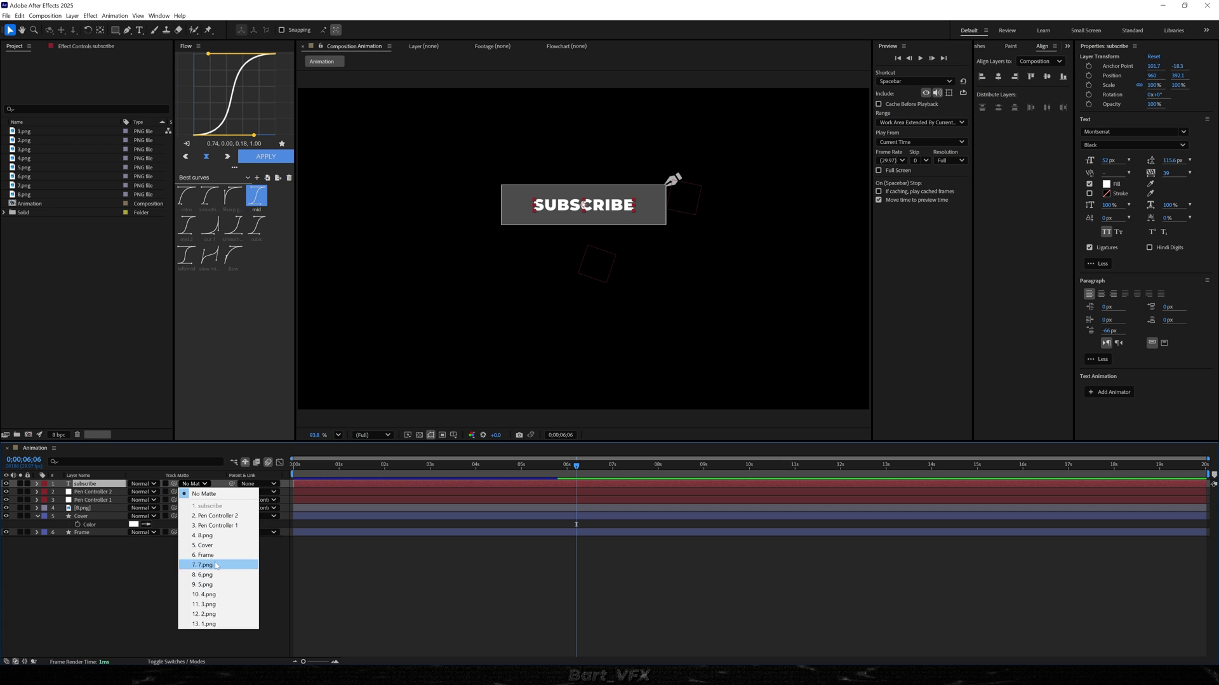
click(206, 546)
key(Home)
key(space)
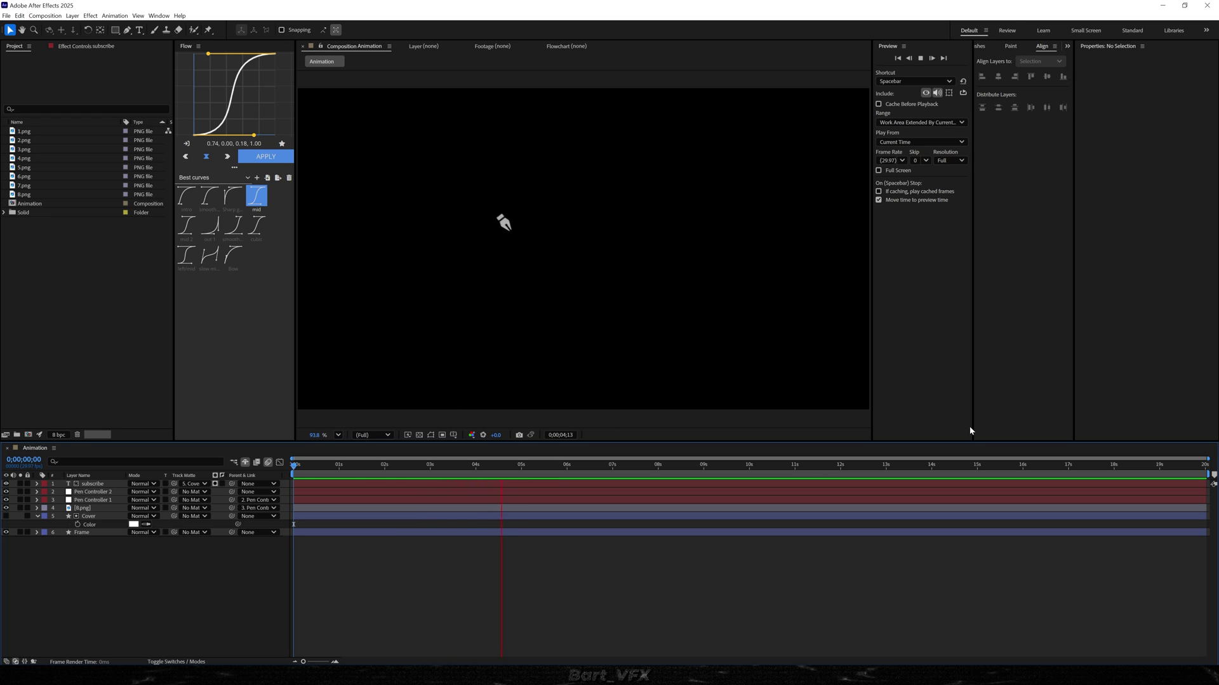
key(space)
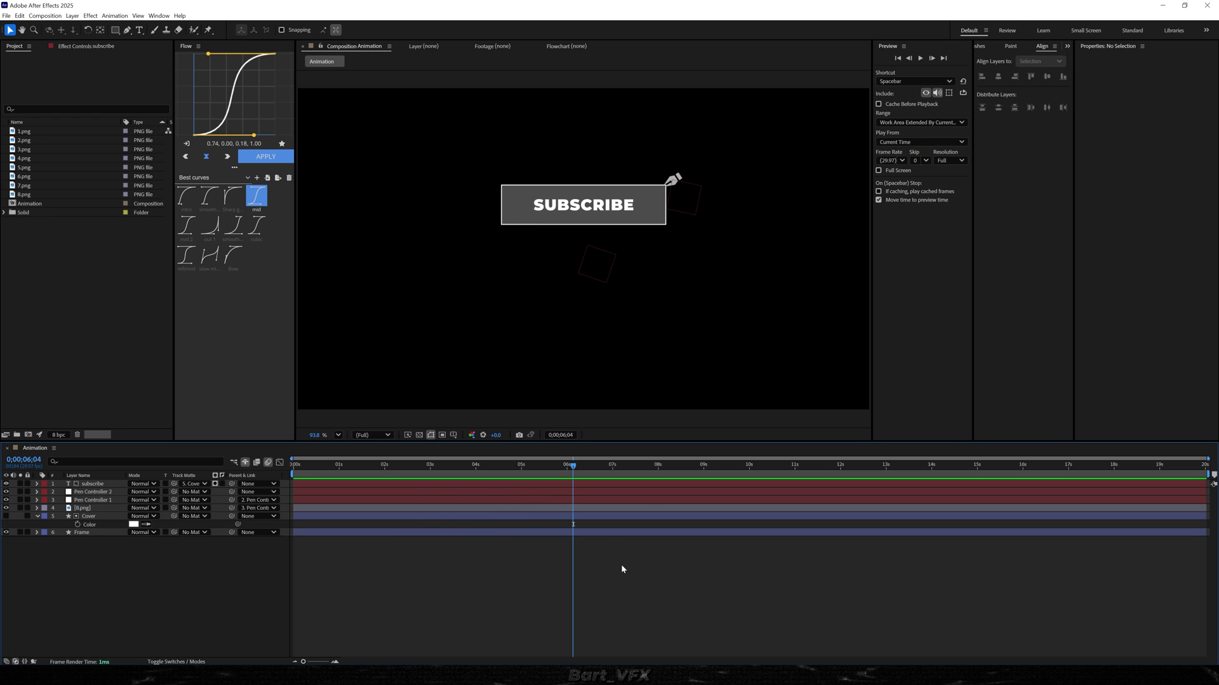
click(412, 465)
key(space)
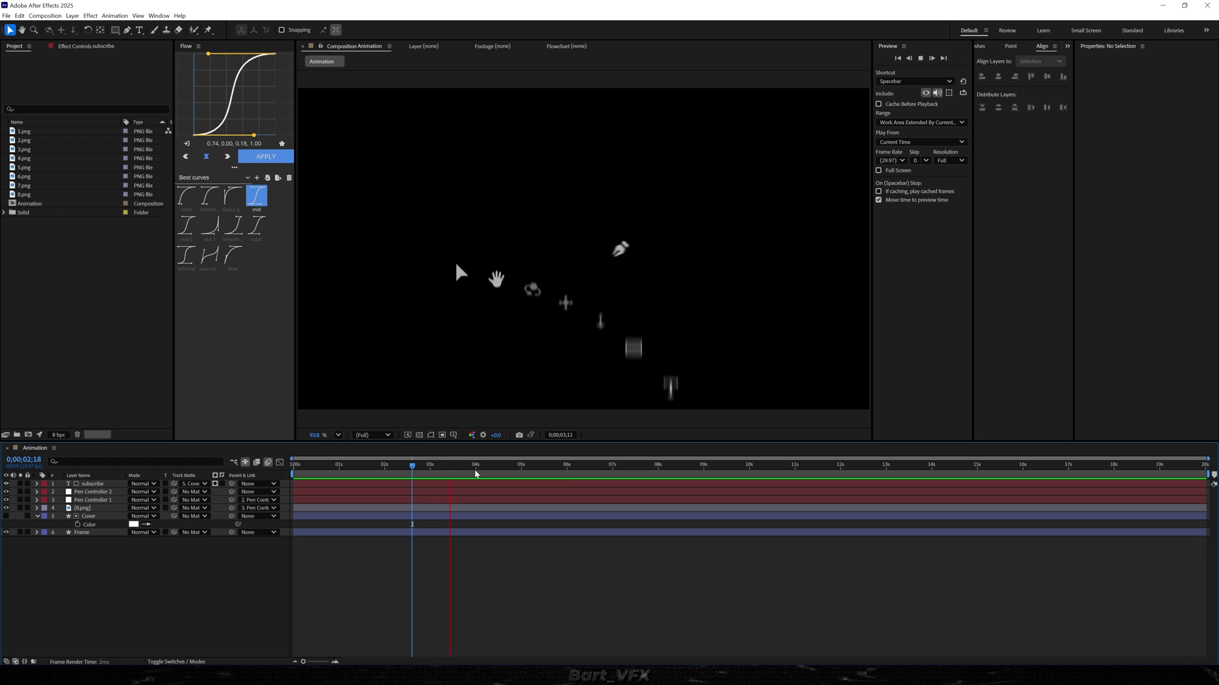
Apply the MB 06 Blink preset to the subscribe text at 0;00;05;12 and preview its animation
click(550, 486)
key(ctrl+space)
text(mb 06)
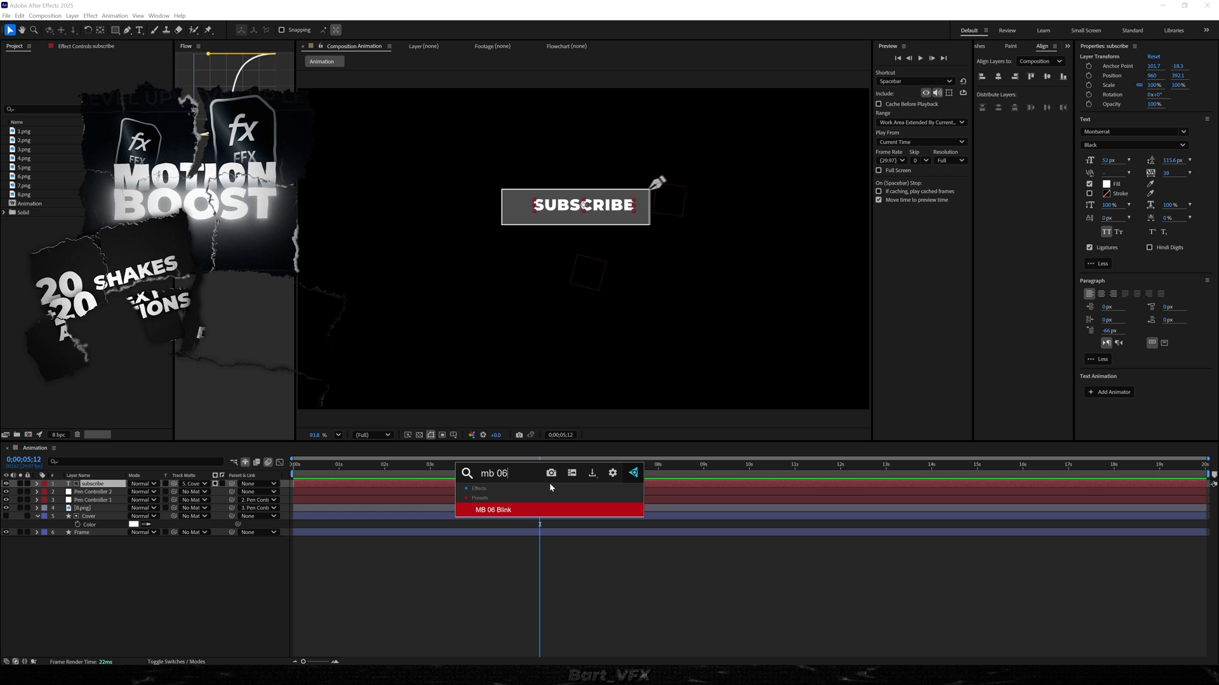
key(Return)
key(space)
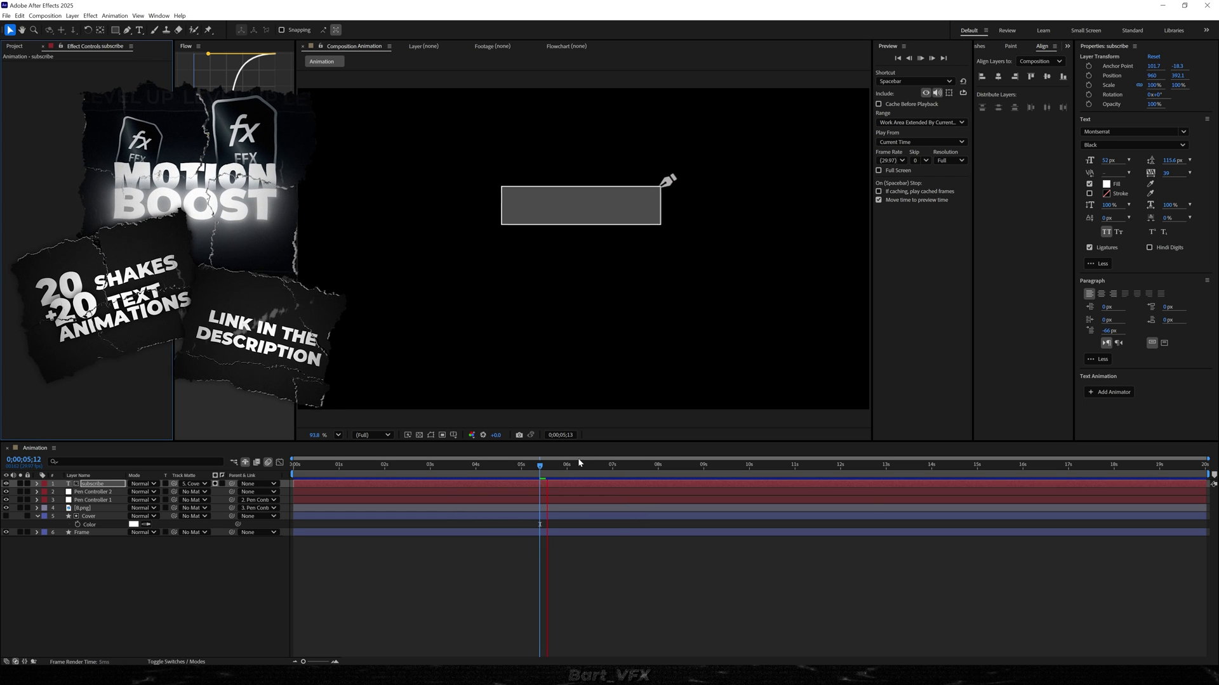
key(space)
Collapse the Cover layer's properties in the timeline and clear the selection
click(537, 516)
key(u)
click(86, 565)
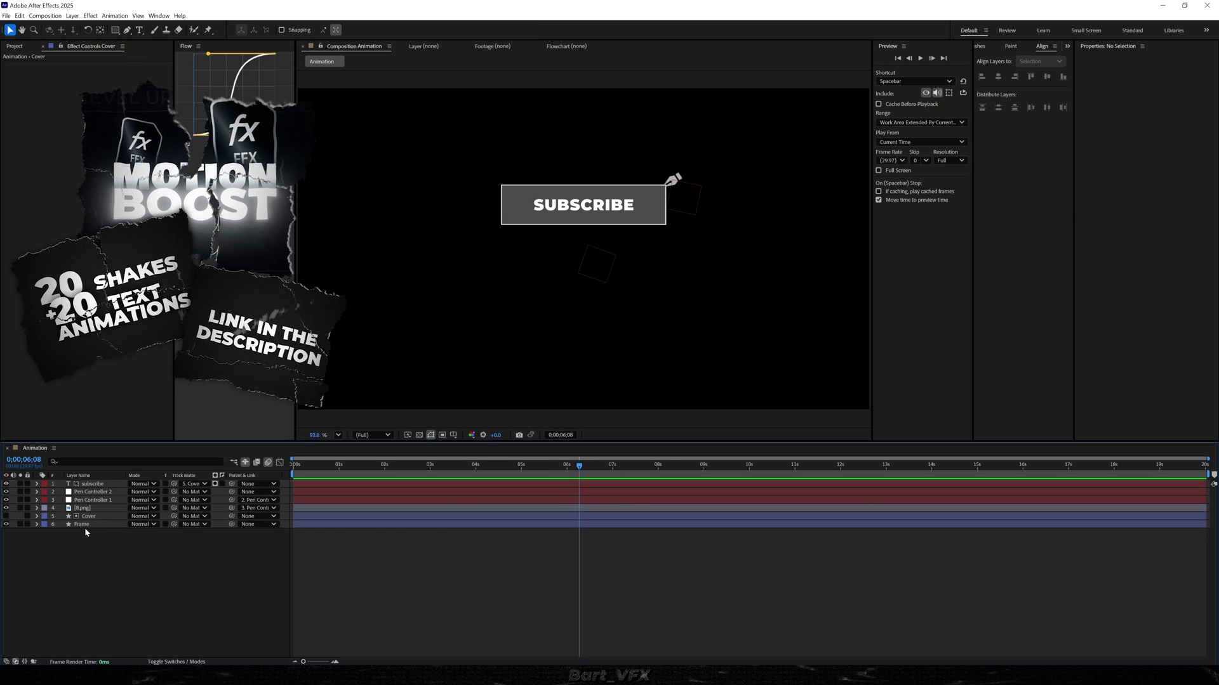
Lower the opacity of Frame's Fill 1 to darken the rectangle, and open its stroke width for editing
click(82, 524)
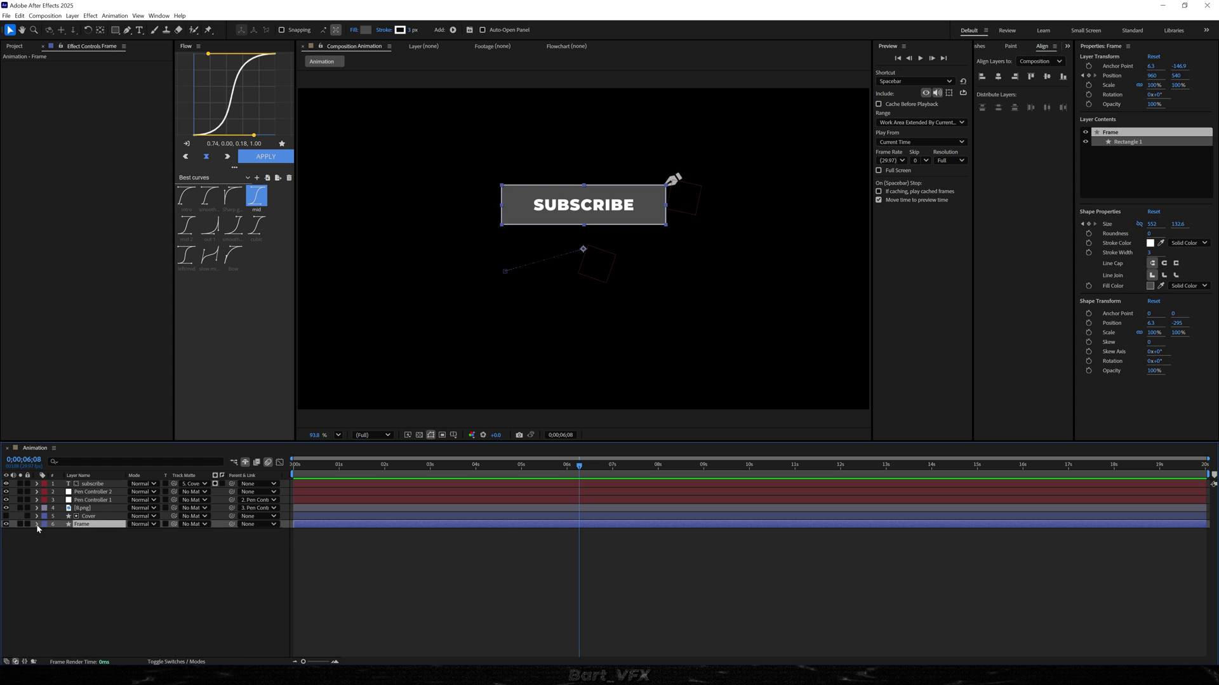
click(44, 534)
click(53, 542)
click(61, 565)
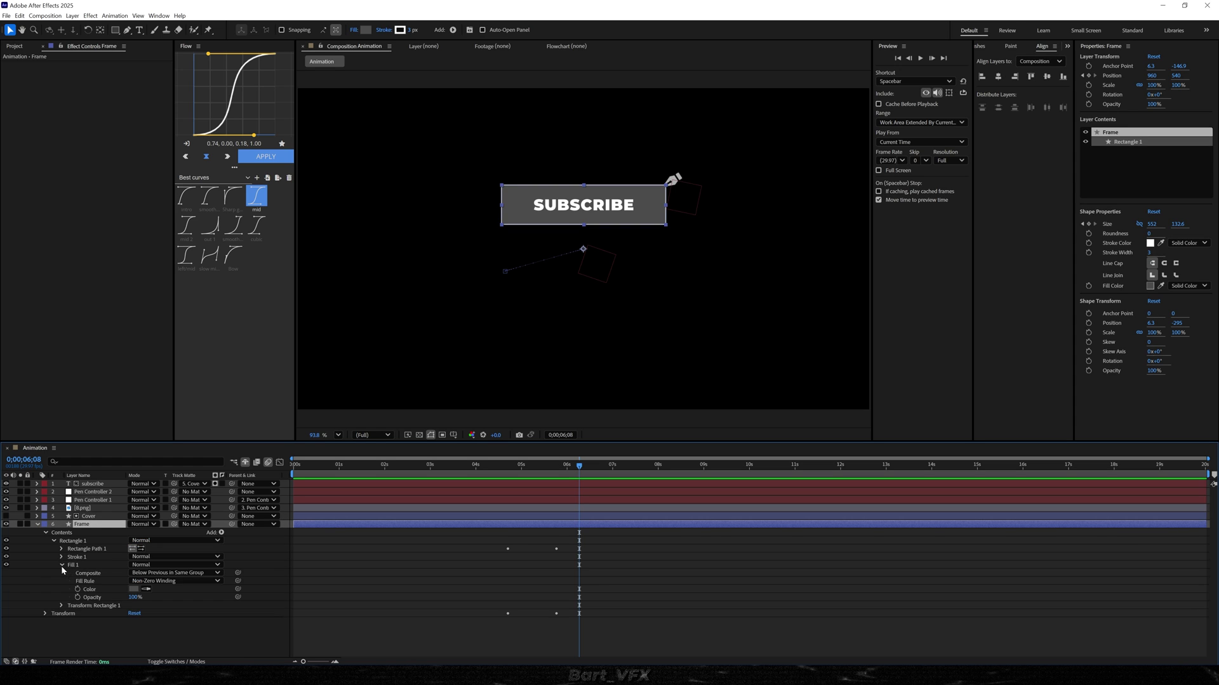
text(0)
key(Return)
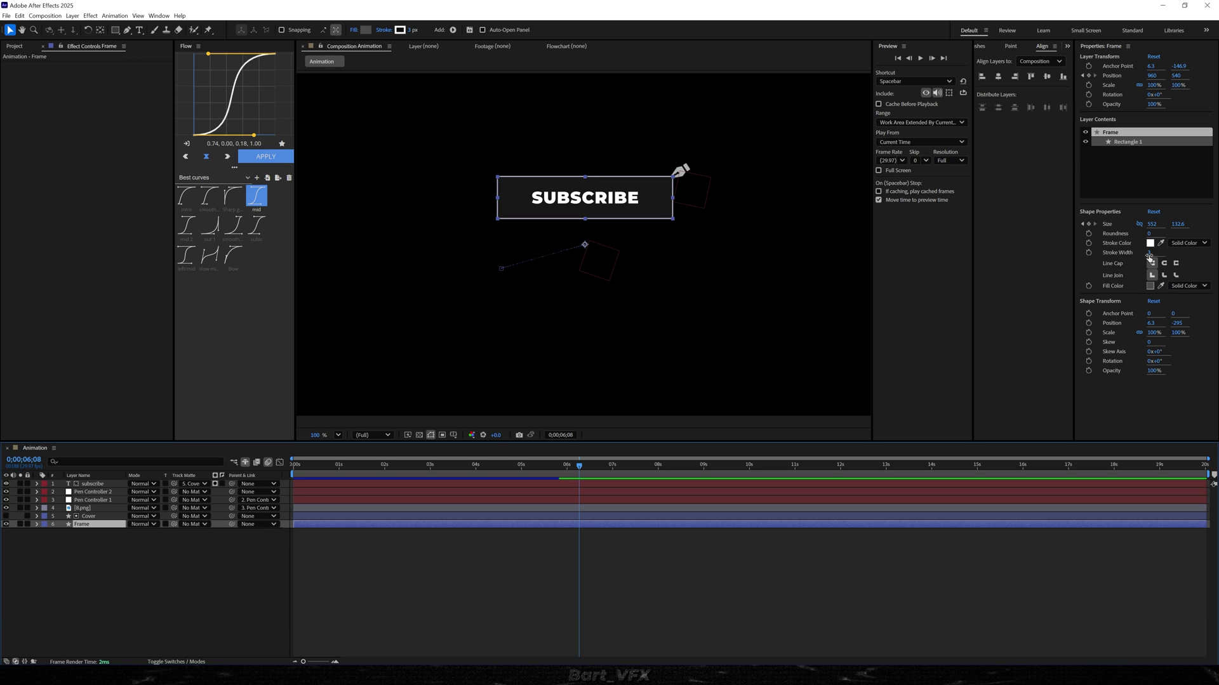
click(1148, 253)
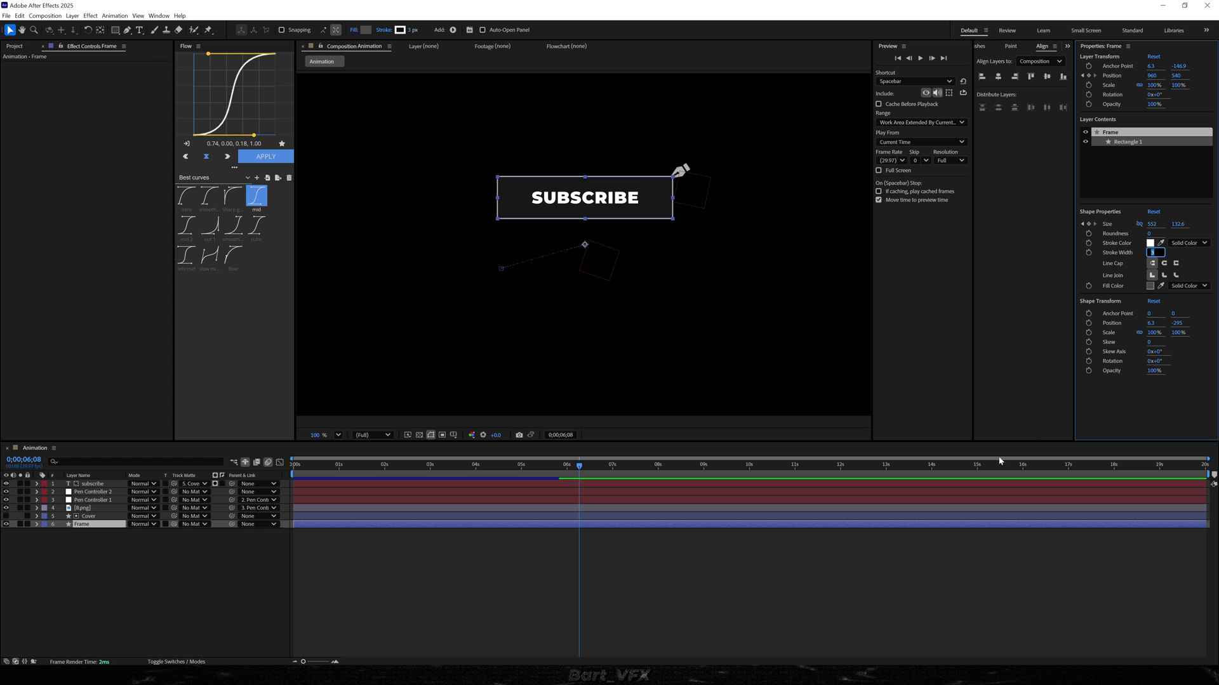
click(693, 567)
Move the current time back to 0;00;03;18 and show the shy tool-icon layers in the timeline
drag(580, 484, 286, 532)
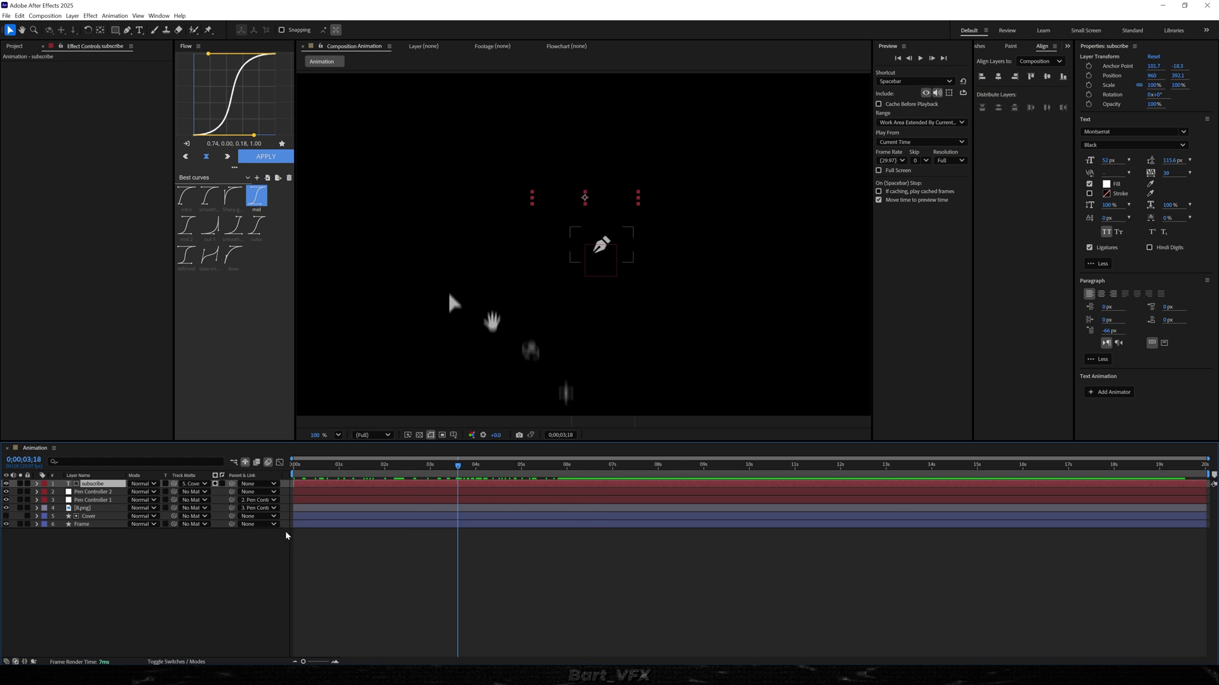
click(176, 558)
click(245, 463)
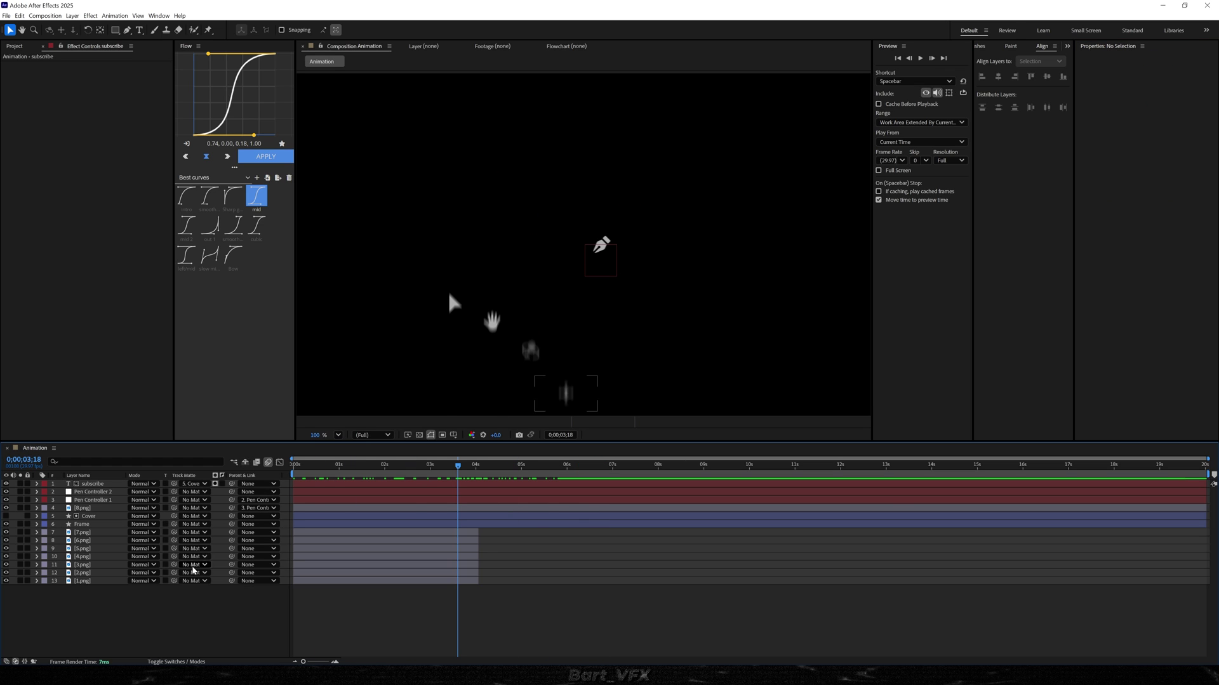
Pre-compose all the layers into a composition named All and preview it
click(95, 484)
shift+click(81, 581)
right_click(81, 581)
click(141, 518)
text(All)
key(Return)
key(space)
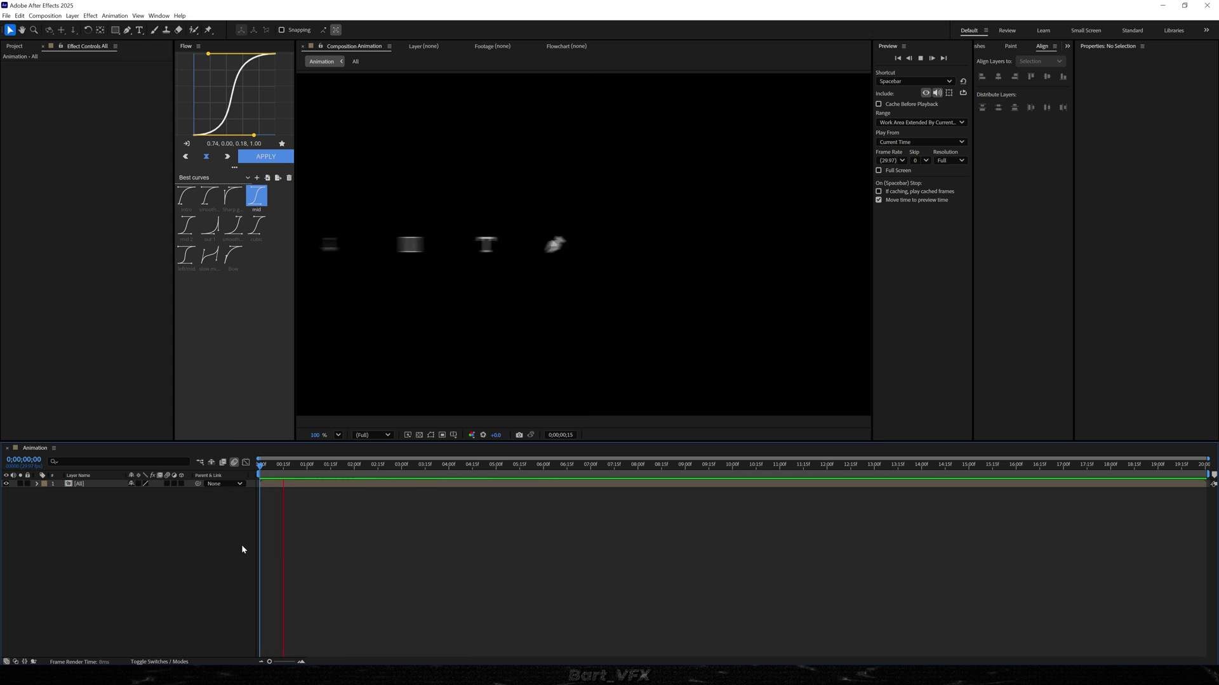
Create a two-node camera with the 35mm preset
right_click(92, 539)
mouse_move(146, 543)
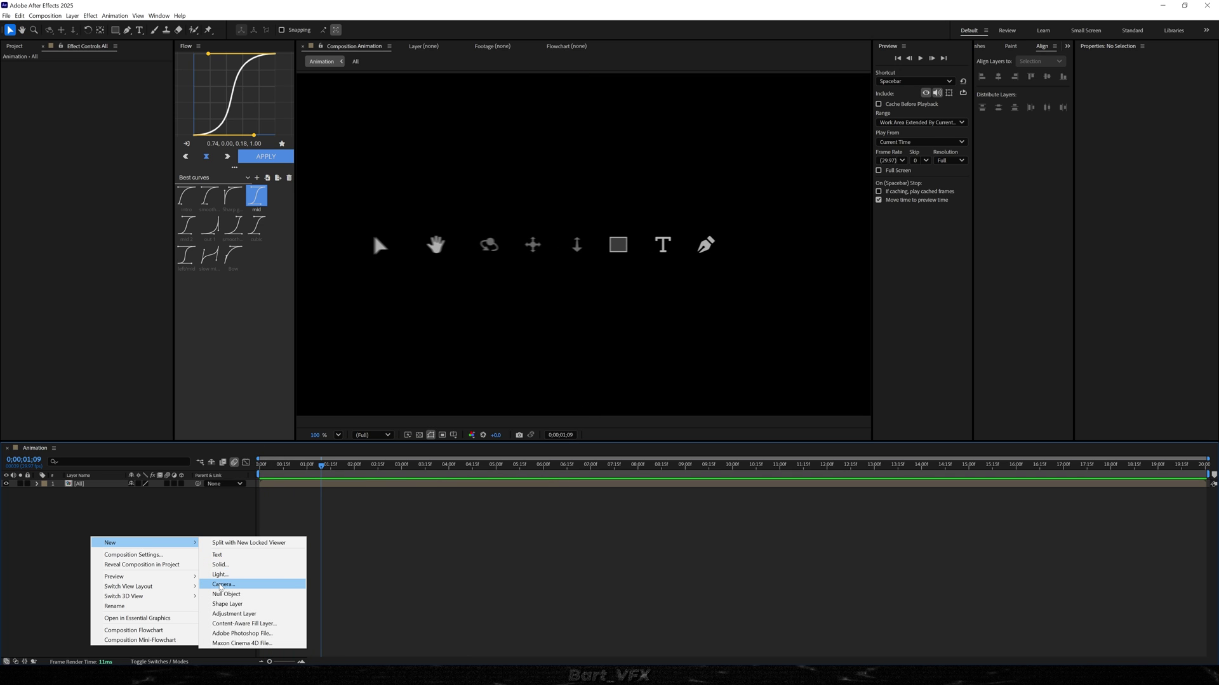
click(219, 585)
click(673, 263)
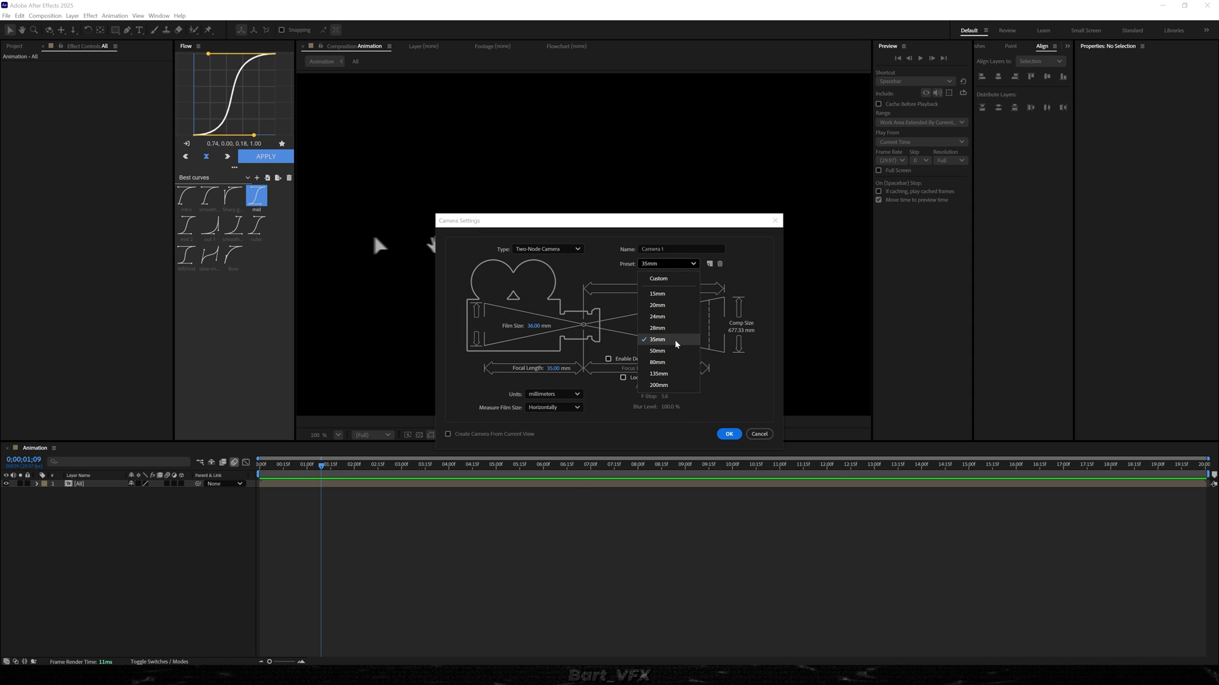
click(674, 340)
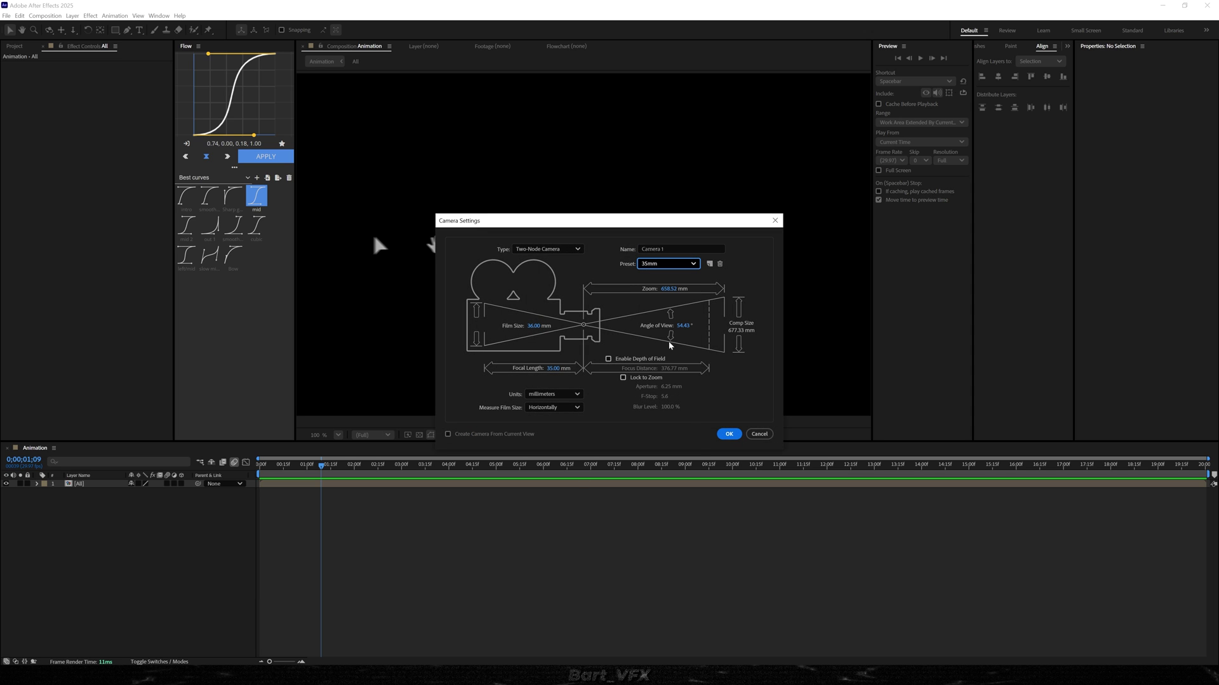
click(729, 434)
Add a null object named cam control 1 and parent Camera 1 to it
right_click(100, 535)
mouse_move(158, 539)
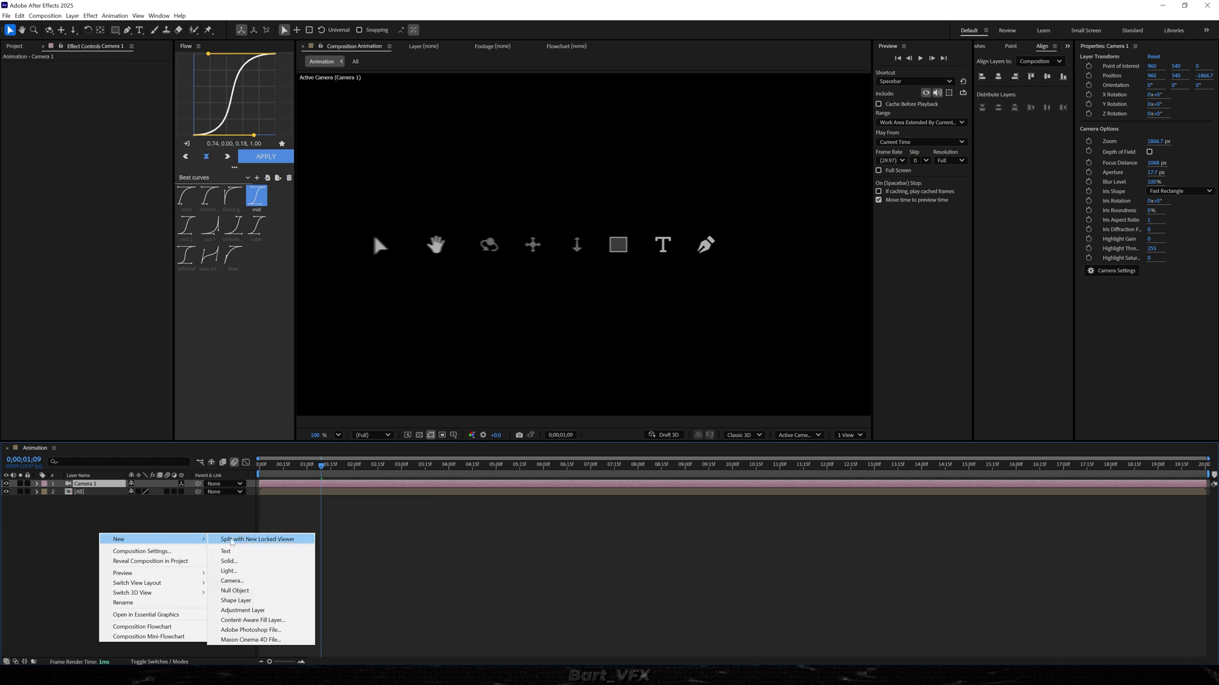
click(241, 591)
text(cam control 1)
key(Return)
drag(70, 477, 80, 484)
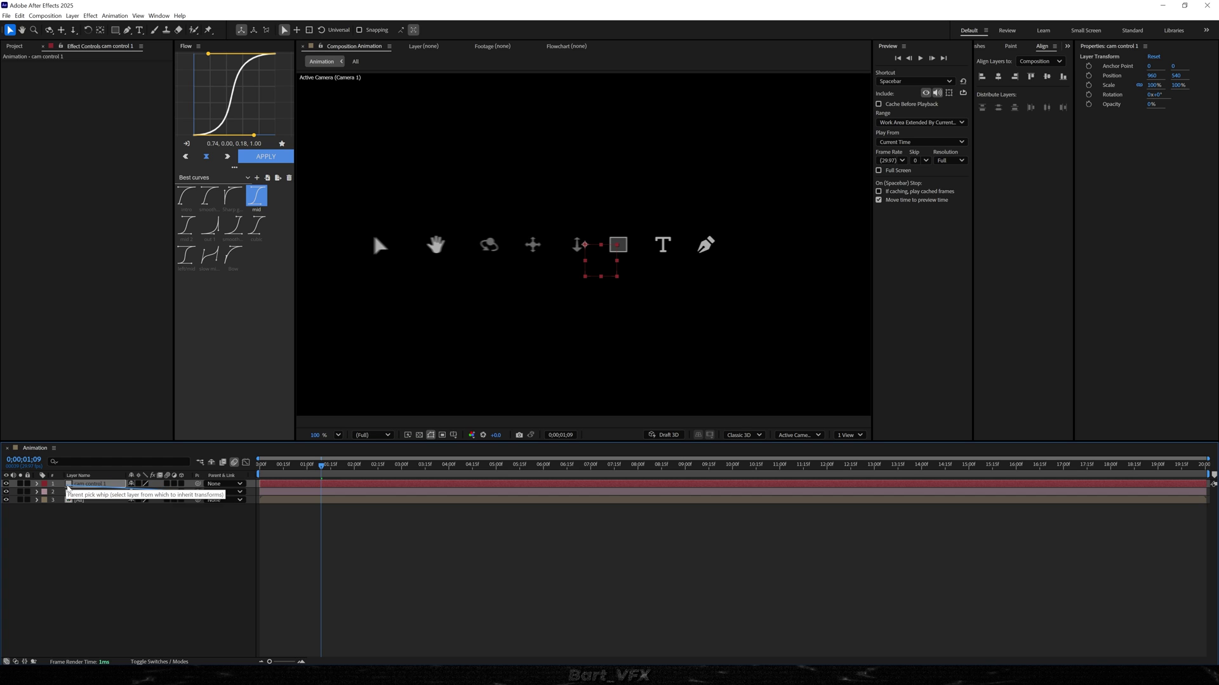
Label cam control 1 and Camera 1 Cyan and send both to the bottom of the layer stack
shift+click(47, 492)
click(47, 491)
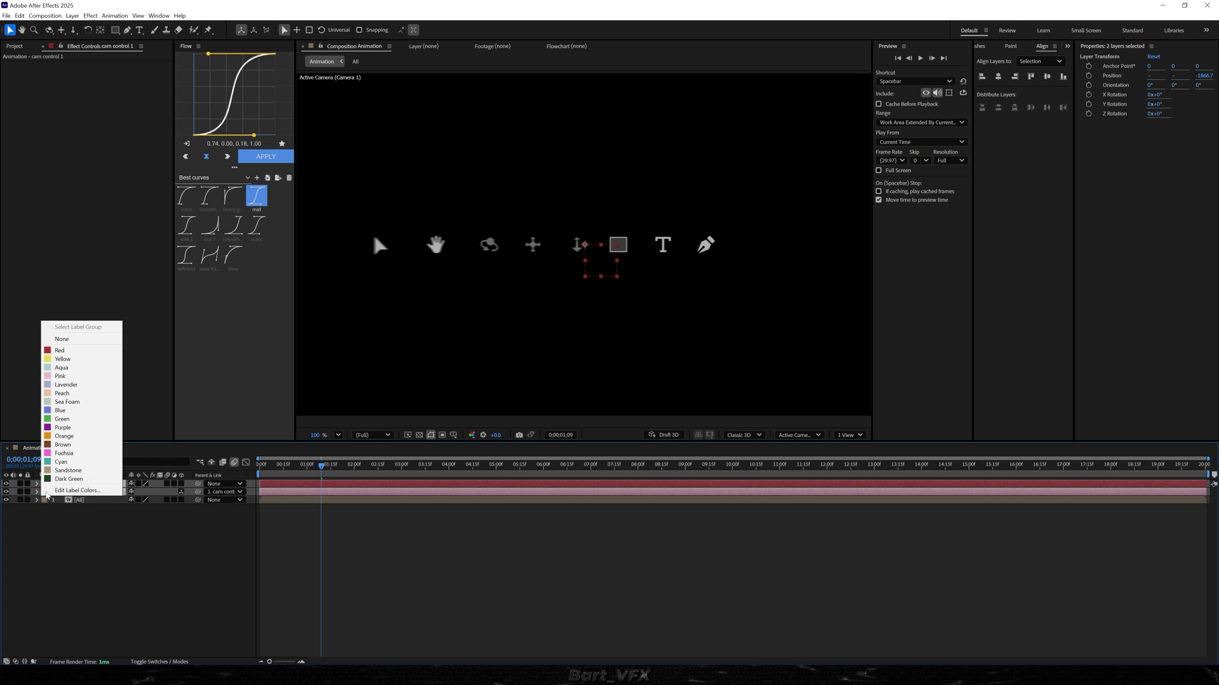
click(72, 462)
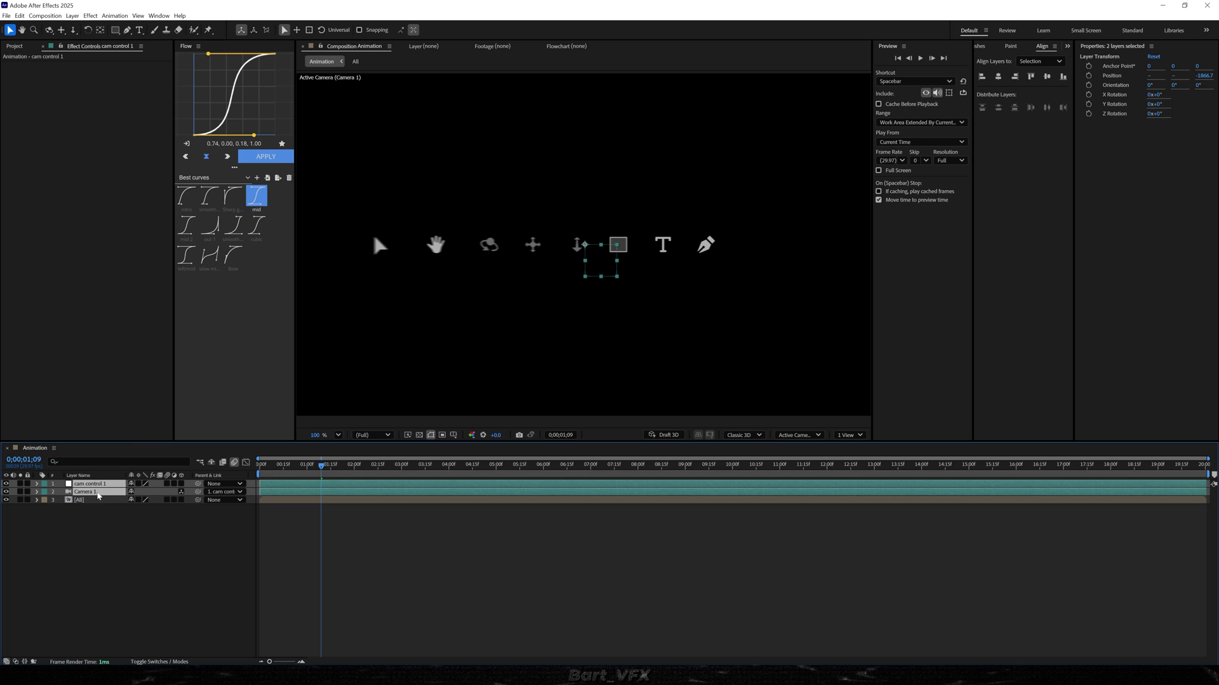
key(ctrl+shift+bracketleft)
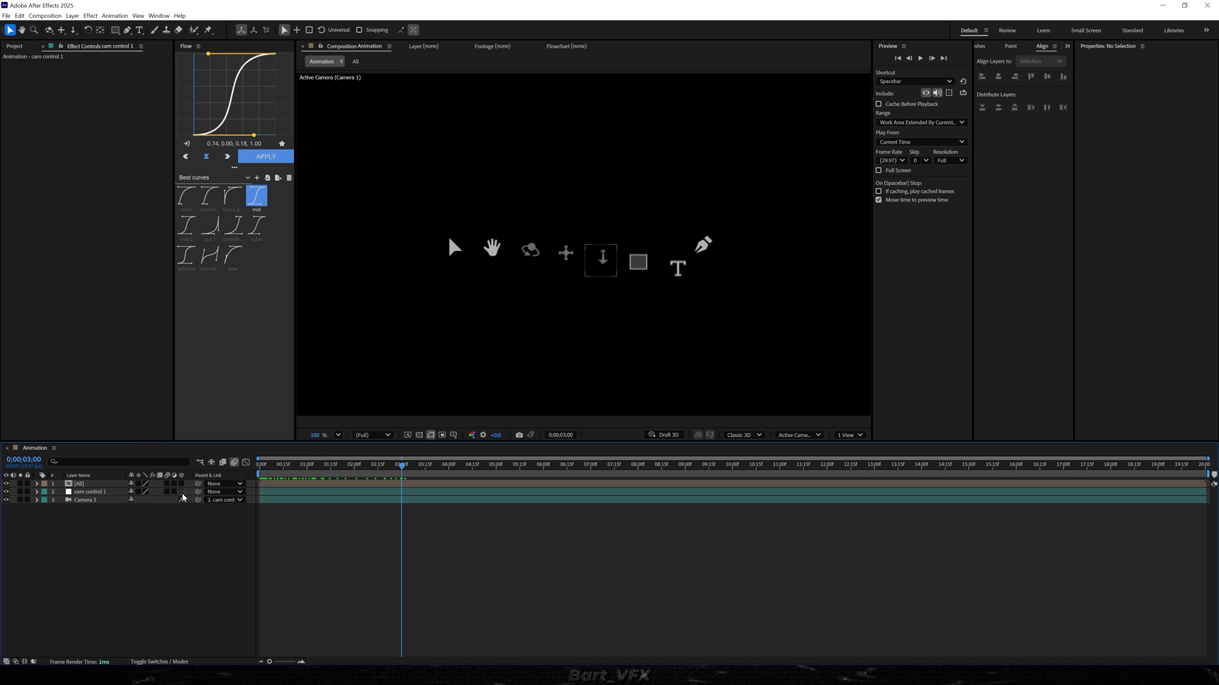
Make the All and cam control 1 layers 3D, show the project items and preview the animation
drag(181, 484, 182, 493)
click(15, 46)
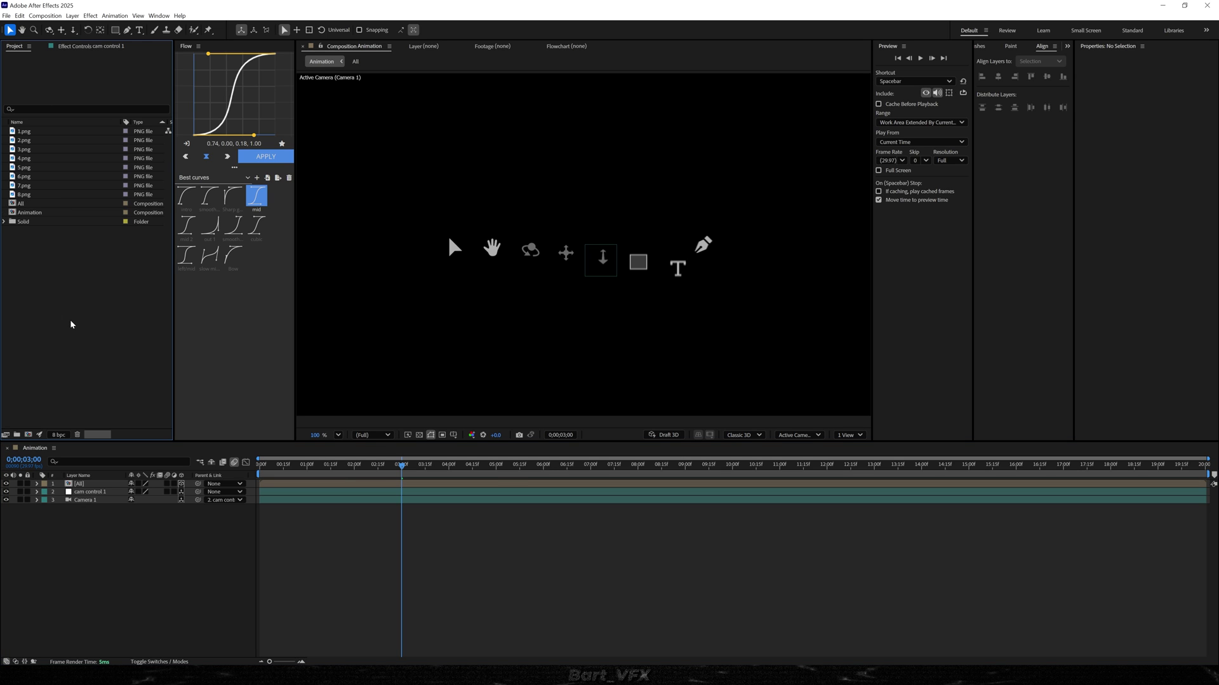
key(space)
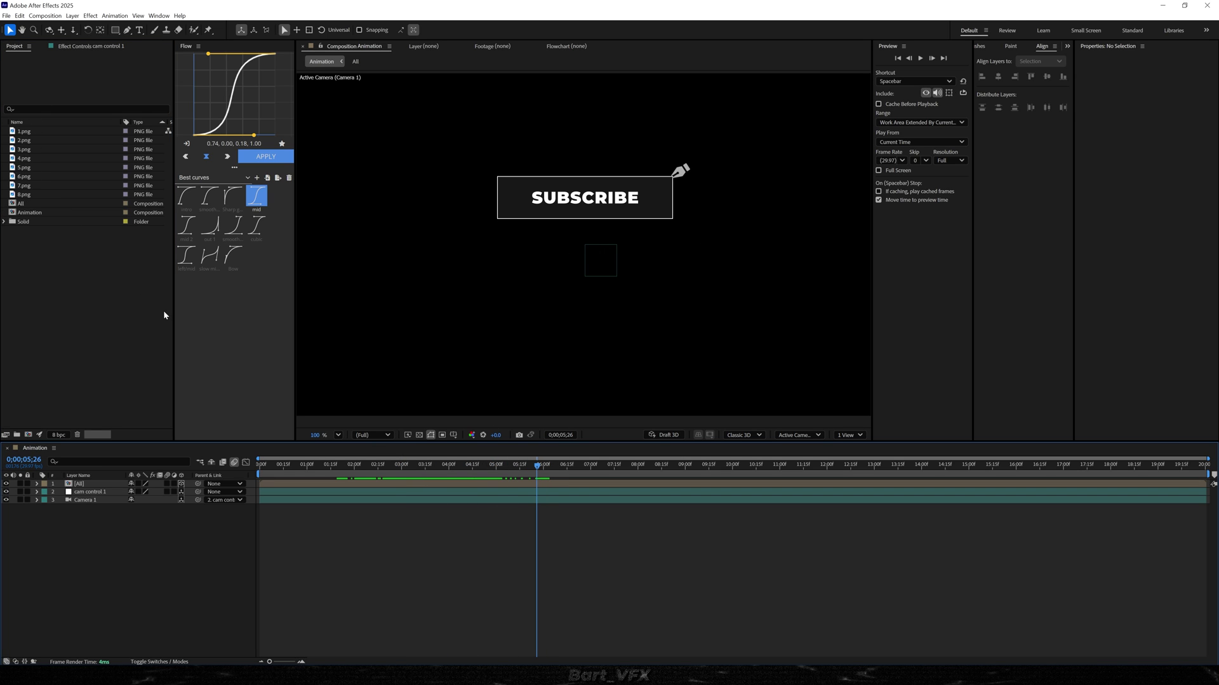
Add 2.png above All, starting at about 0;00;02;16, and make it a 3D layer
drag(414, 466, 374, 459)
drag(28, 141, 387, 487)
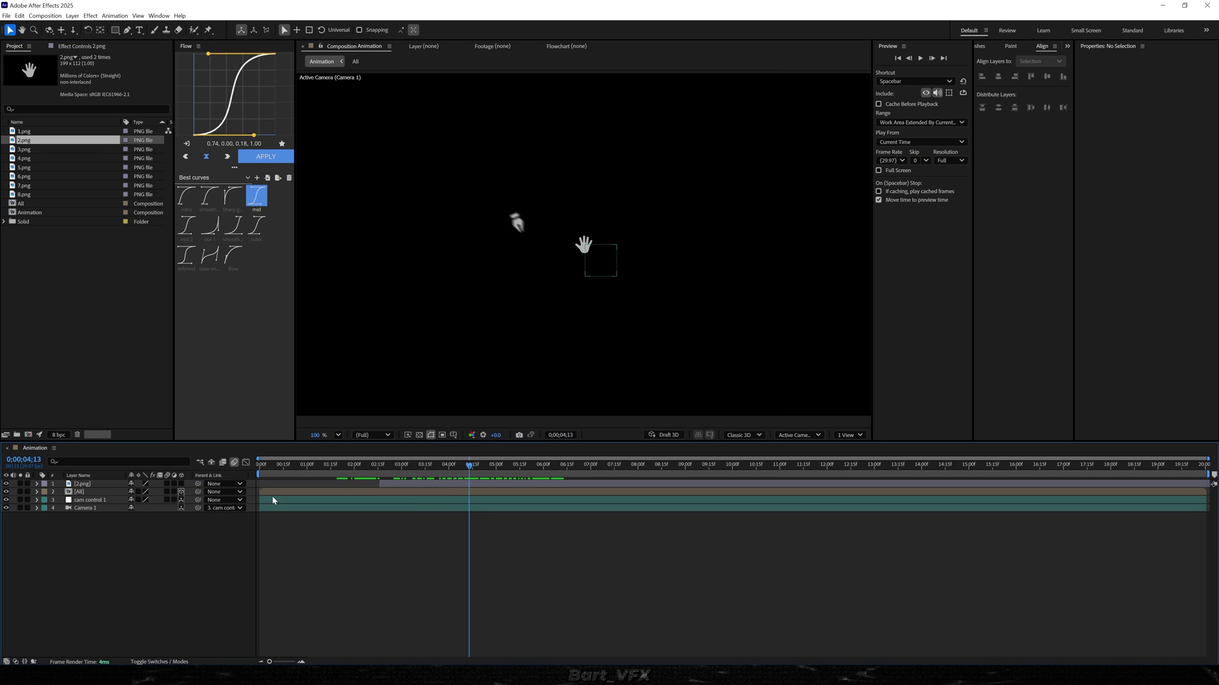
click(100, 485)
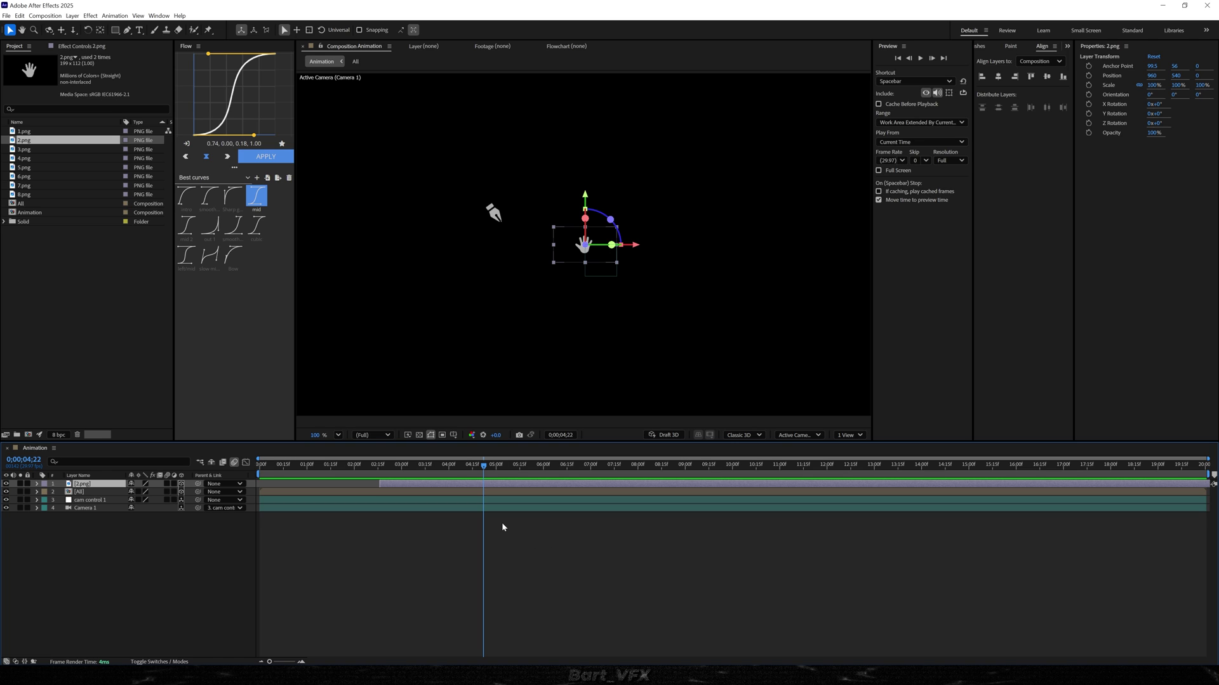
Fade 2.png in from 0% opacity at 0;00;04;22 over about 15 frames, and keyframe its Y position to 697 at 0;00;06;05
key(alt+shift+p)
key(alt+shift+t)
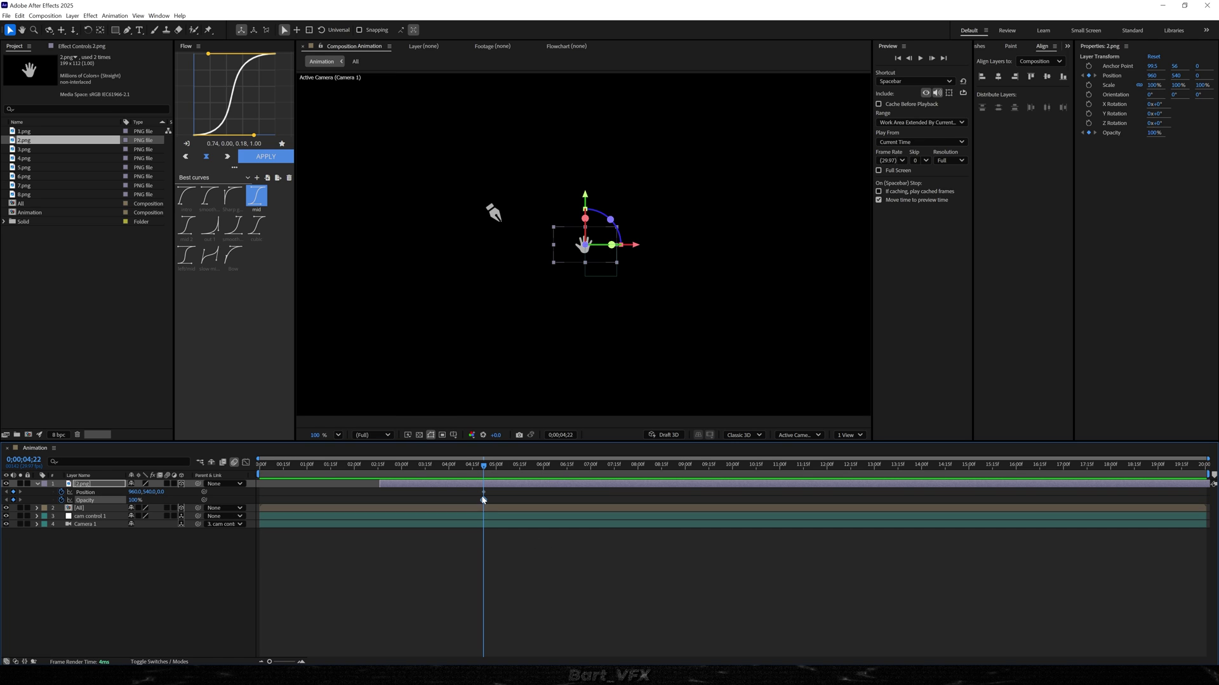
drag(483, 501, 507, 501)
drag(135, 500, 17, 510)
drag(491, 469, 538, 468)
drag(154, 493, 253, 488)
Keyframe All's position at 0;00;04;22 and set its Y position to 687 at 0;00;06;05
click(249, 508)
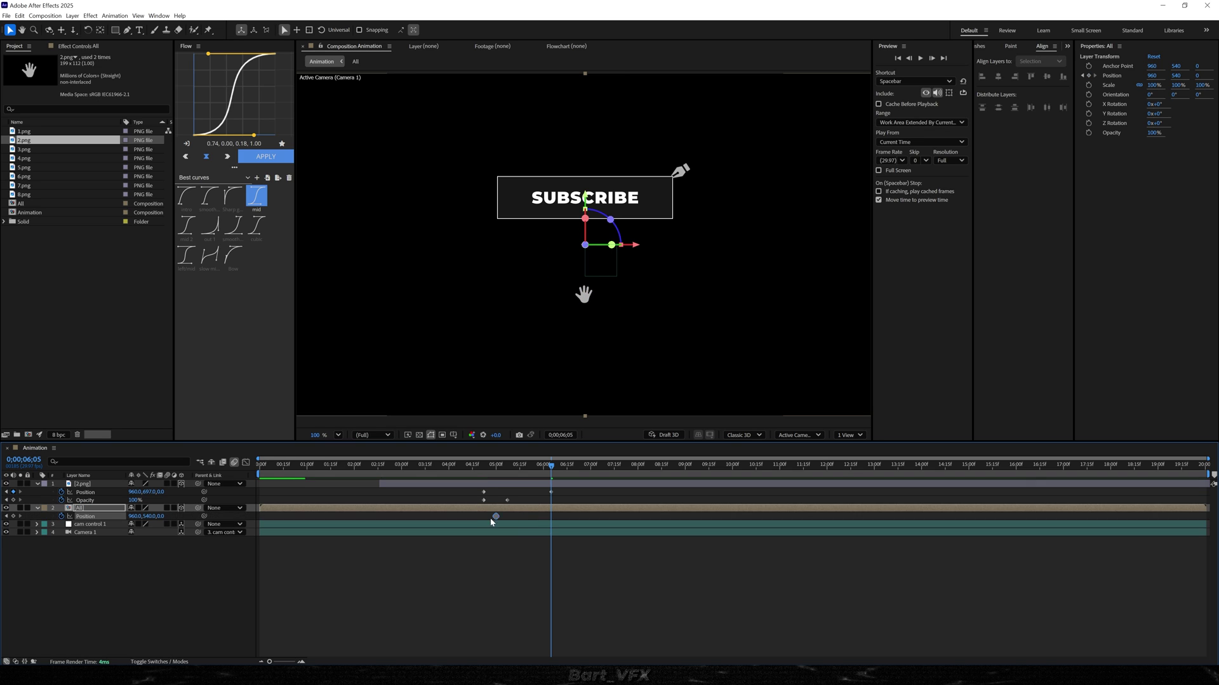
drag(495, 517, 484, 516)
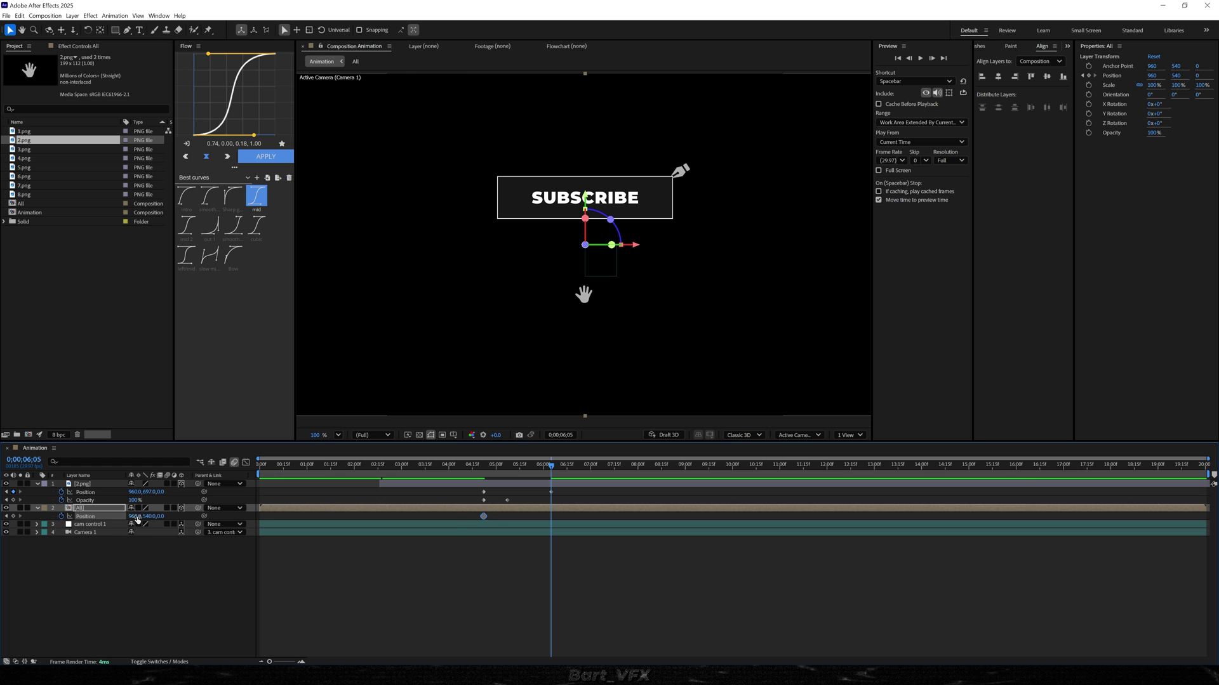
drag(147, 520, 227, 508)
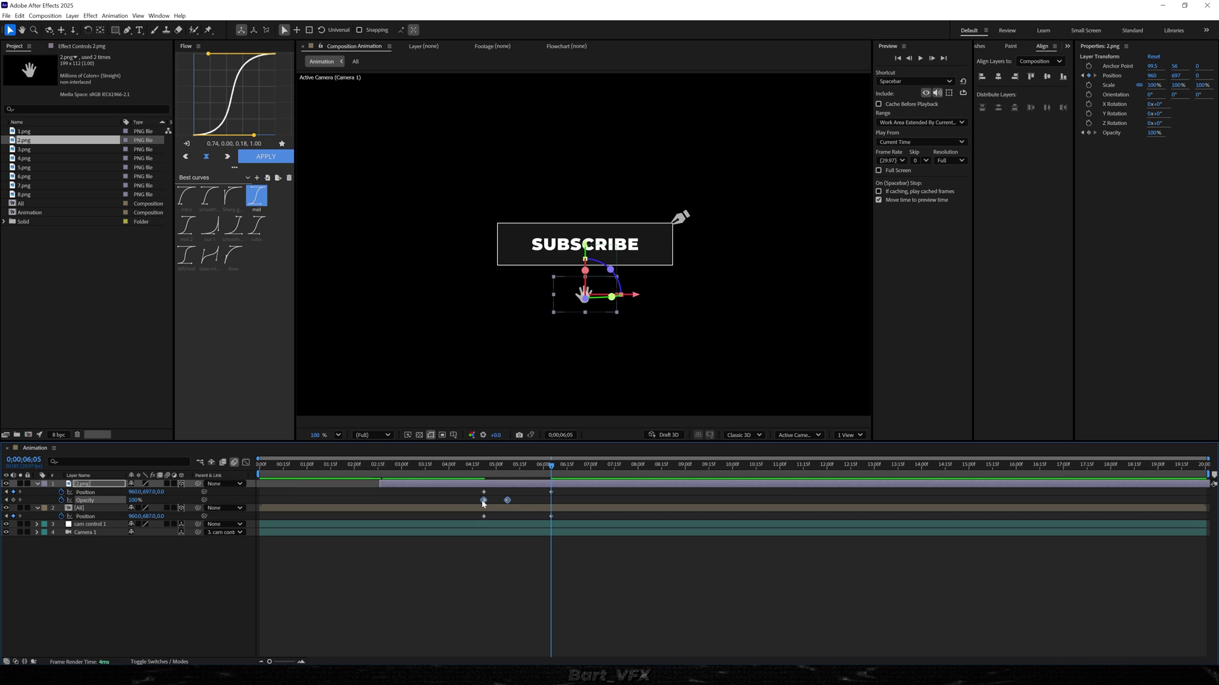
Delay 2.png's opacity keyframes, shift the 2.png and All keyframes to start at about 0;00;05;26, and preview the move
drag(484, 500, 505, 502)
click(478, 461)
key(space)
key(space)
drag(561, 489, 522, 475)
key(space)
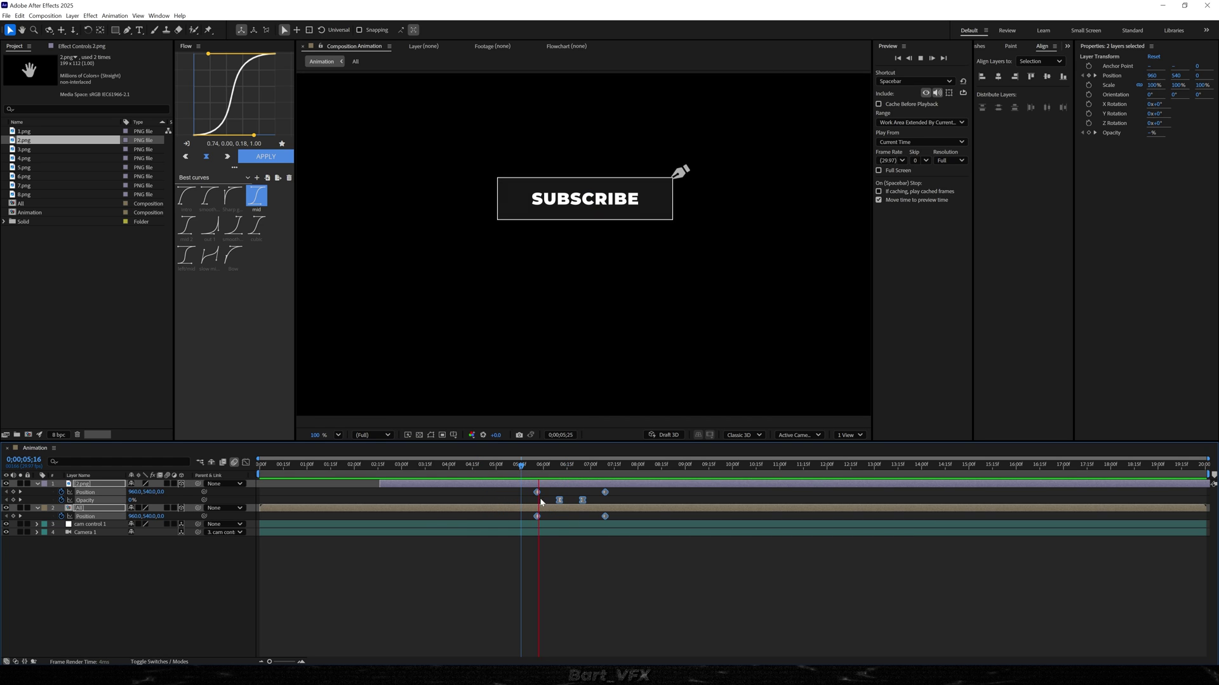
Apply the 0.74, 0.00, 0.18, 1.00 easing curve to the position keyframes of 2.png and All, and preview
key(space)
click(620, 500)
drag(620, 499, 496, 486)
drag(615, 519, 474, 520)
click(266, 156)
click(536, 464)
drag(617, 525, 460, 409)
key(space)
Move the position keyframes earlier to about 0;00;05;15 and 2.png's opacity keyframes to about 0;00;05;22, and preview the timing
mouse_move(537, 517)
mouse_down()
mouse_move(519, 518)
mouse_move(537, 502)
mouse_up()
click(508, 466)
key(space)
key(space)
click(565, 493)
key(space)
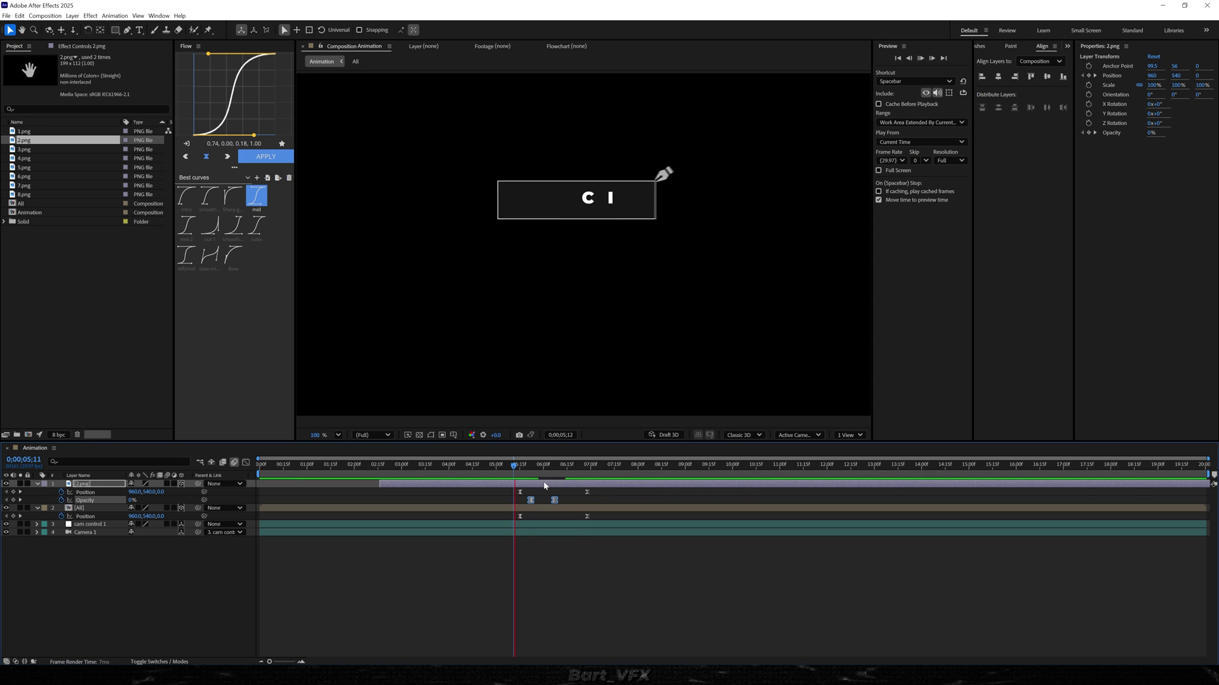
key(space)
Lower the hand icon at 2.png's final position keyframe by increasing its Y value, and preview the move
click(551, 492)
drag(534, 467, 578, 467)
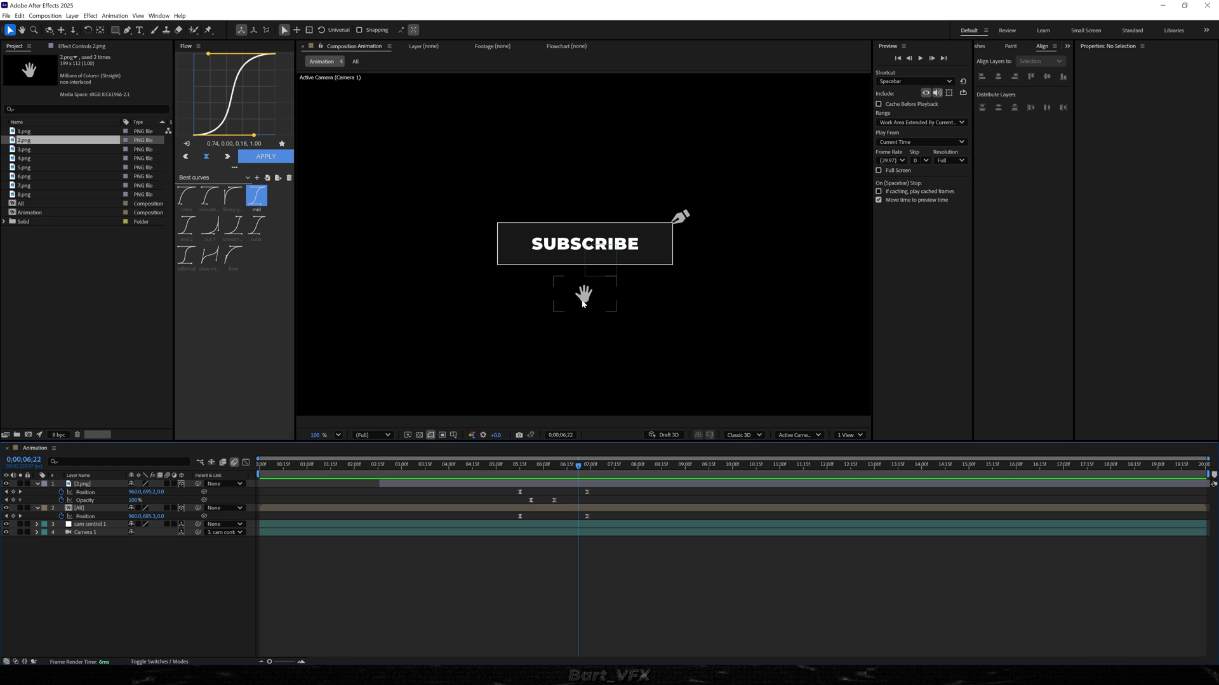
click(151, 486)
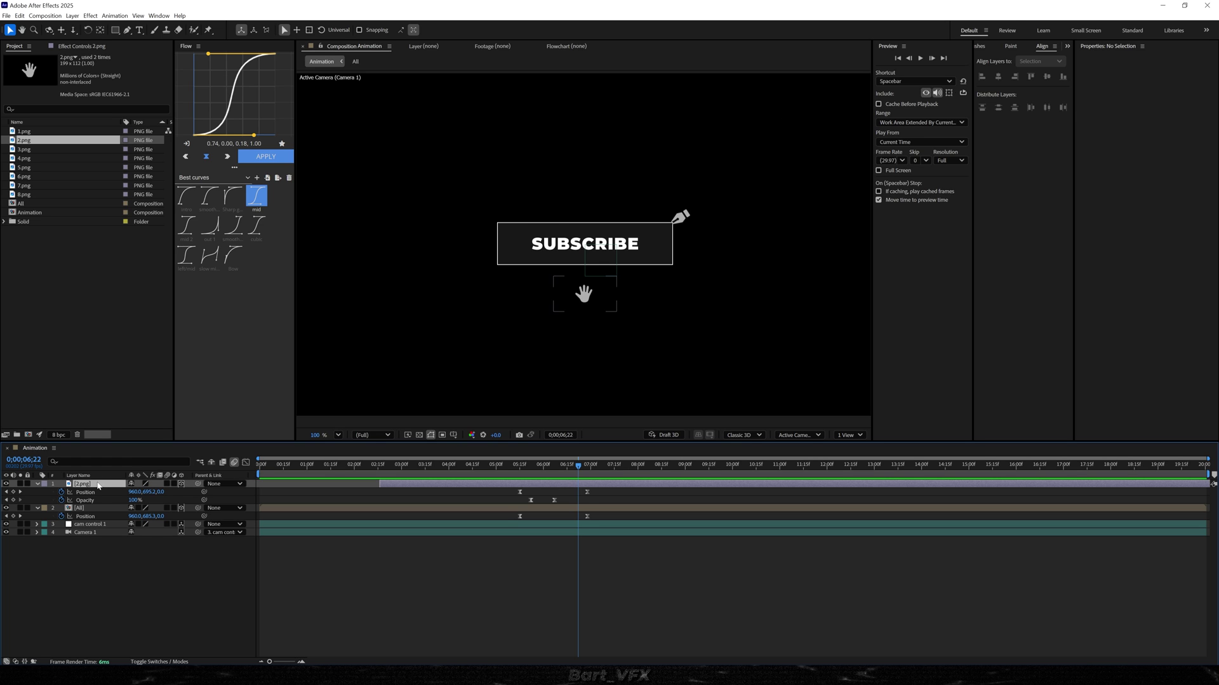
key(k)
drag(149, 494, 191, 494)
click(532, 468)
key(space)
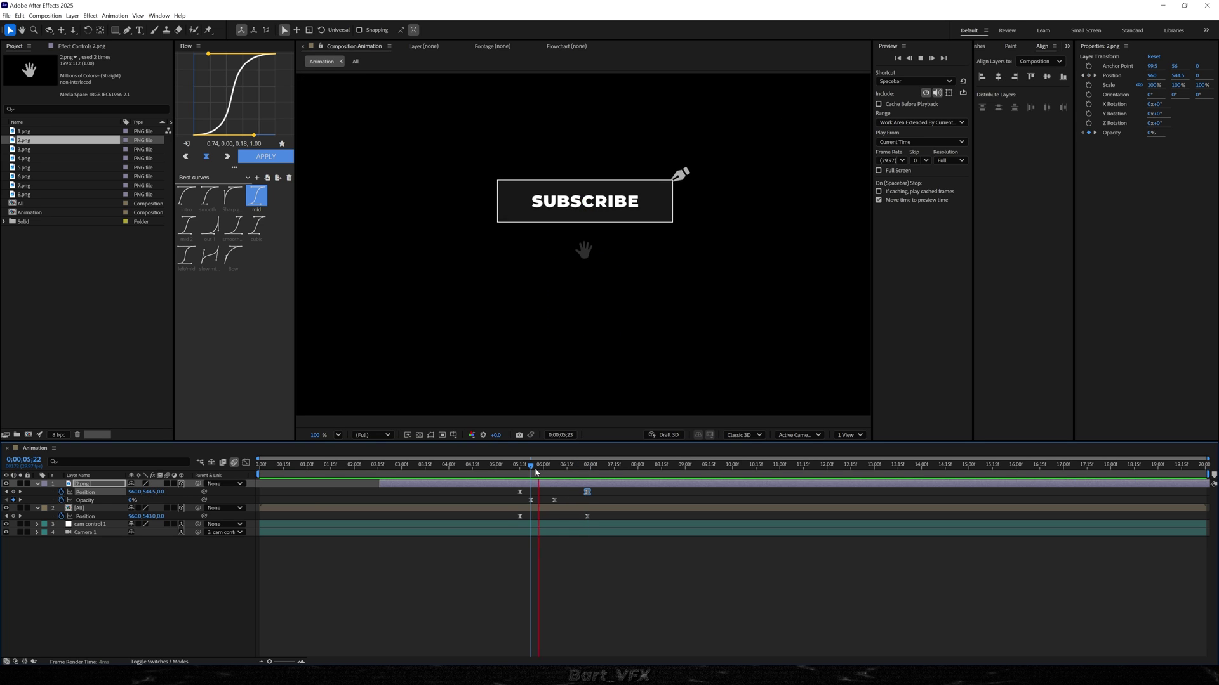
key(space)
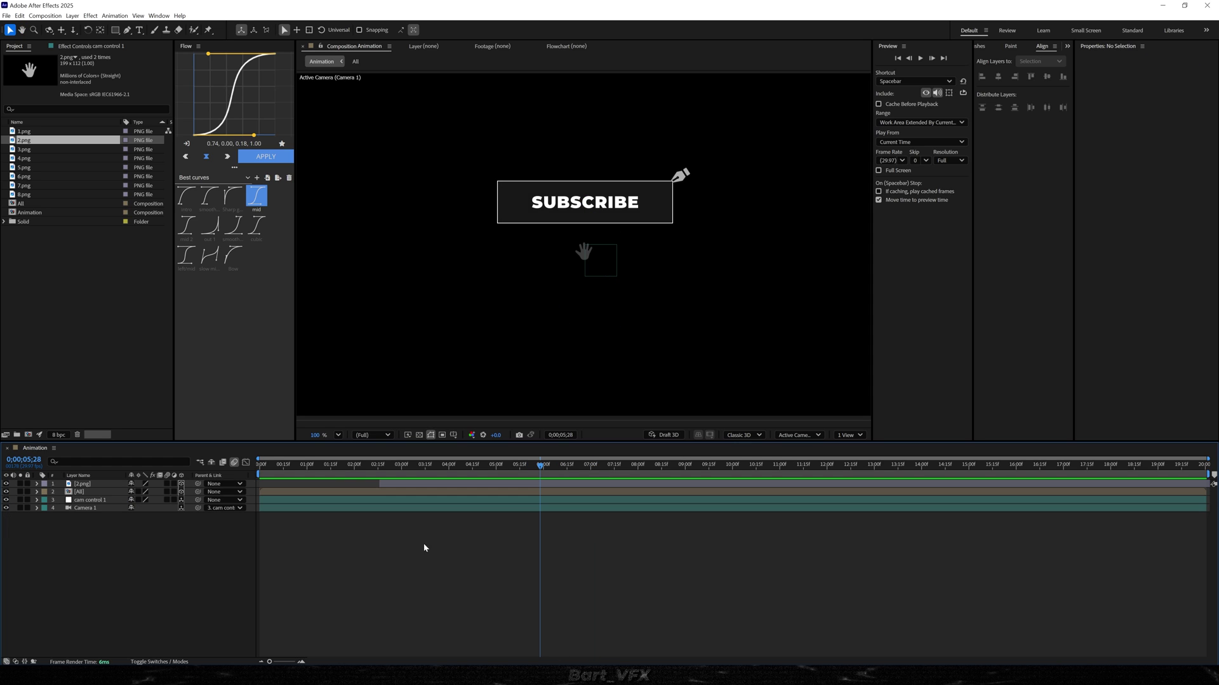
Add 5.png to the top of the layer stack, starting at about 0;00;03;11, and make it a 3D layer
click(36, 299)
click(39, 186)
click(38, 169)
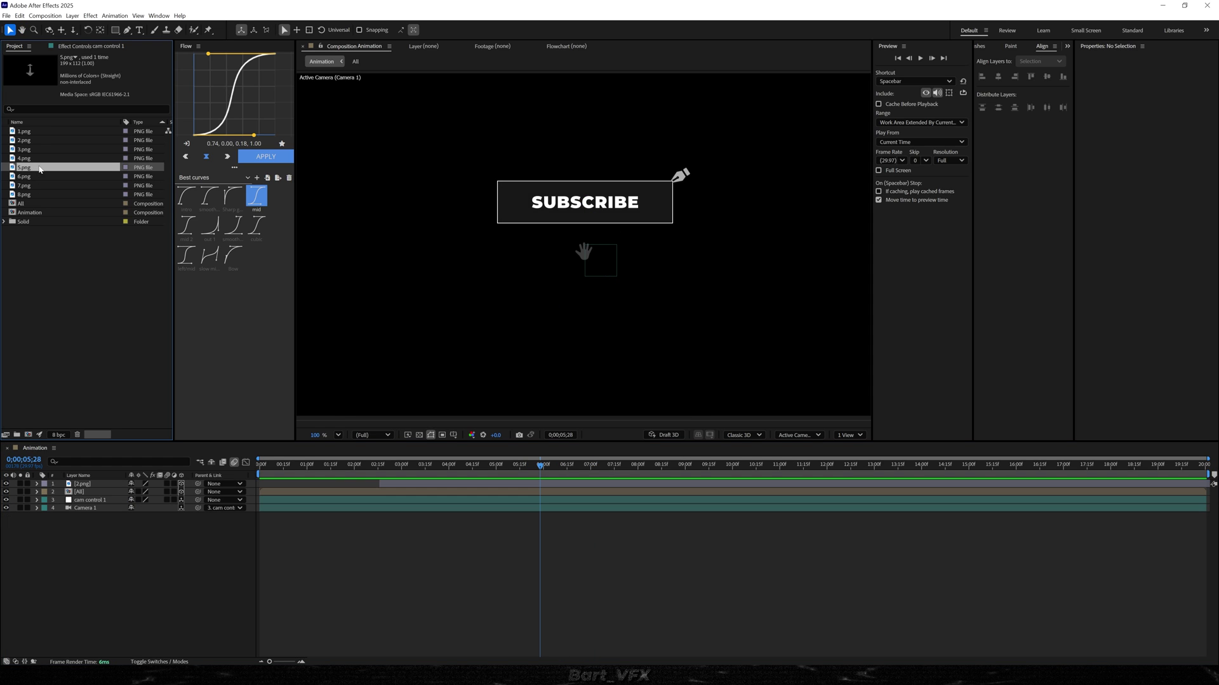
drag(513, 464, 421, 484)
key(c)
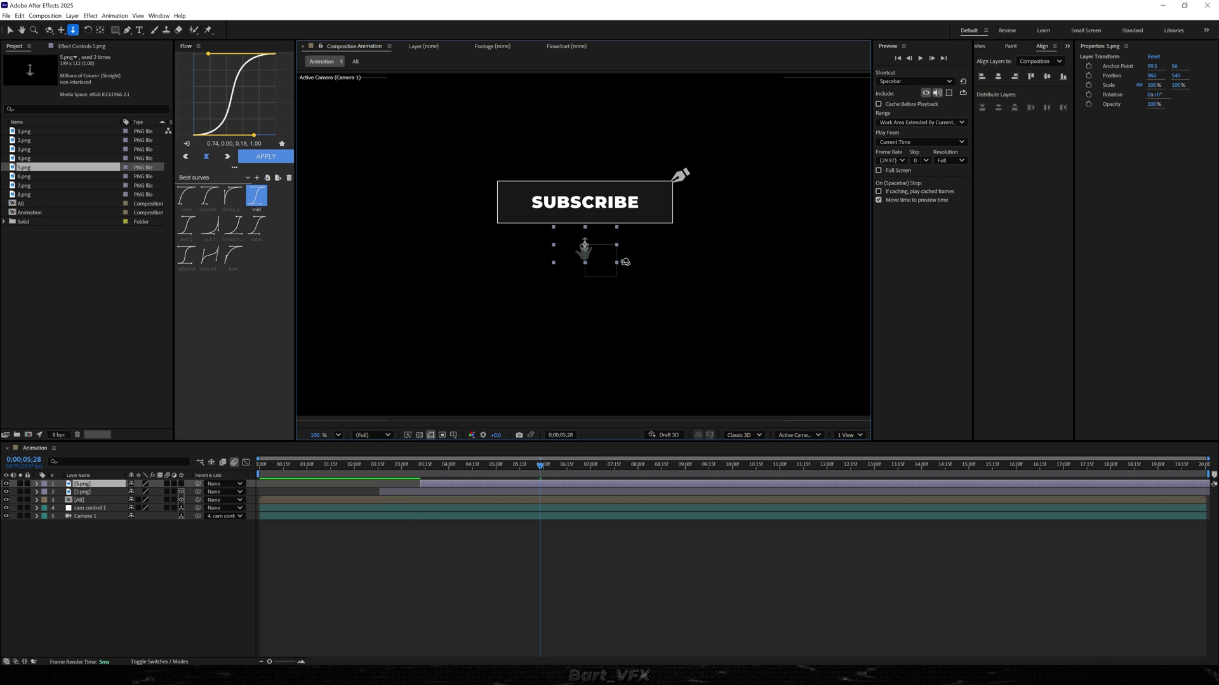
drag(628, 236, 617, 413)
click(181, 484)
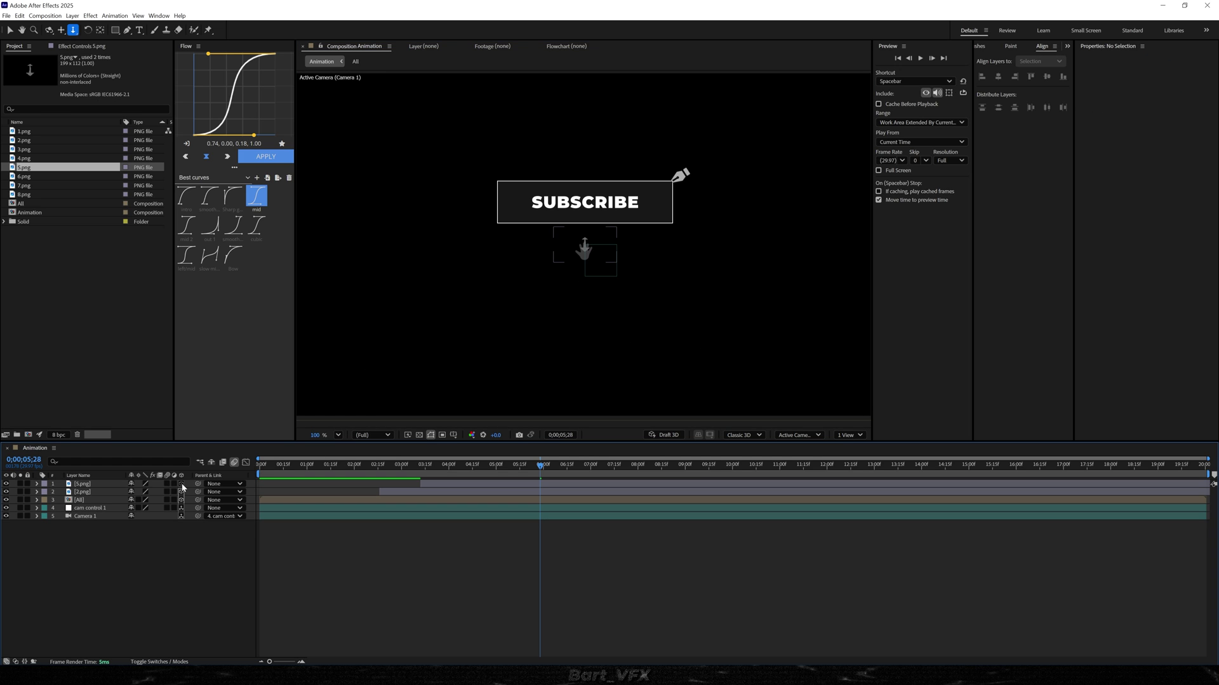
click(116, 485)
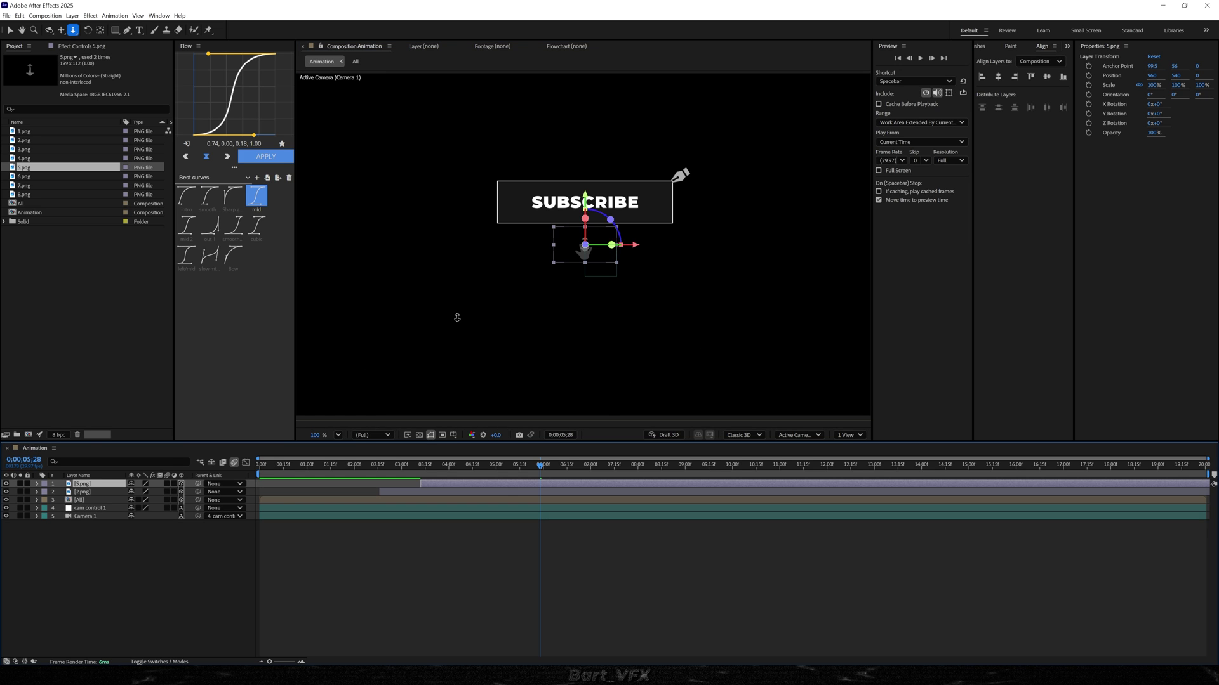
Bring 5.png closer to the camera below the hand by setting its Y position to 663 and Z position to -1120
key(p)
drag(162, 492, 109, 495)
drag(146, 492, 152, 504)
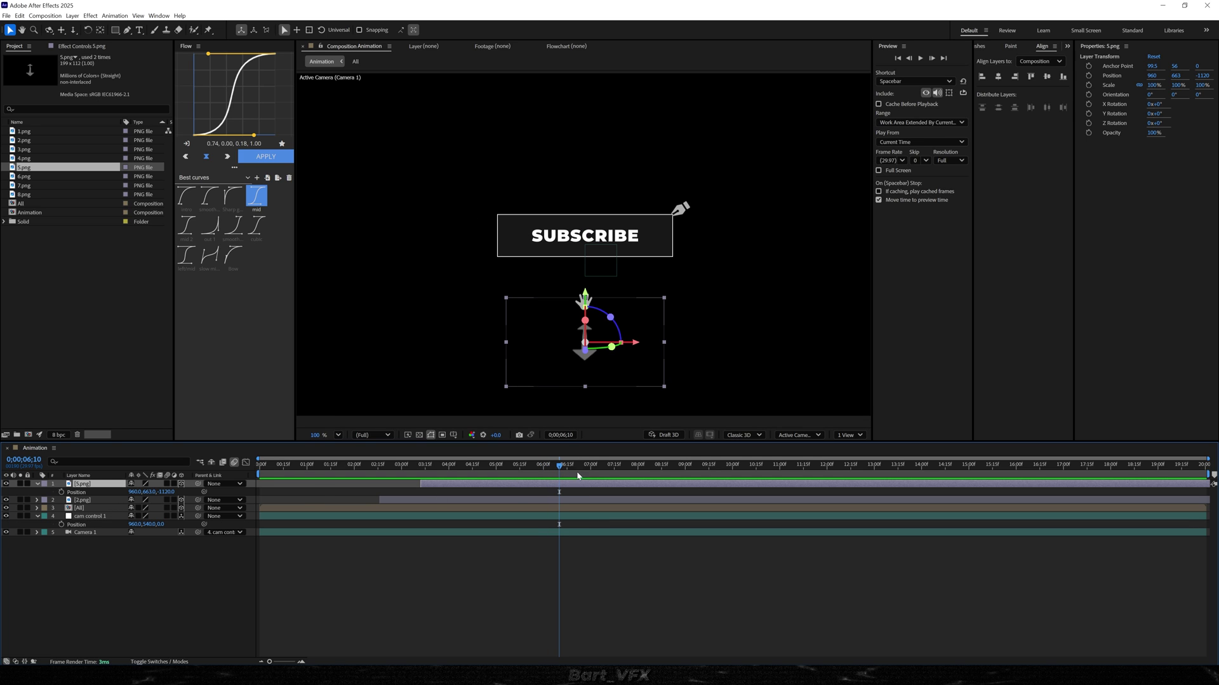
Keyframe 5.png's opacity from 0% at 0;00;06;10 up to 100% a few frames after
key(alt+shift+t)
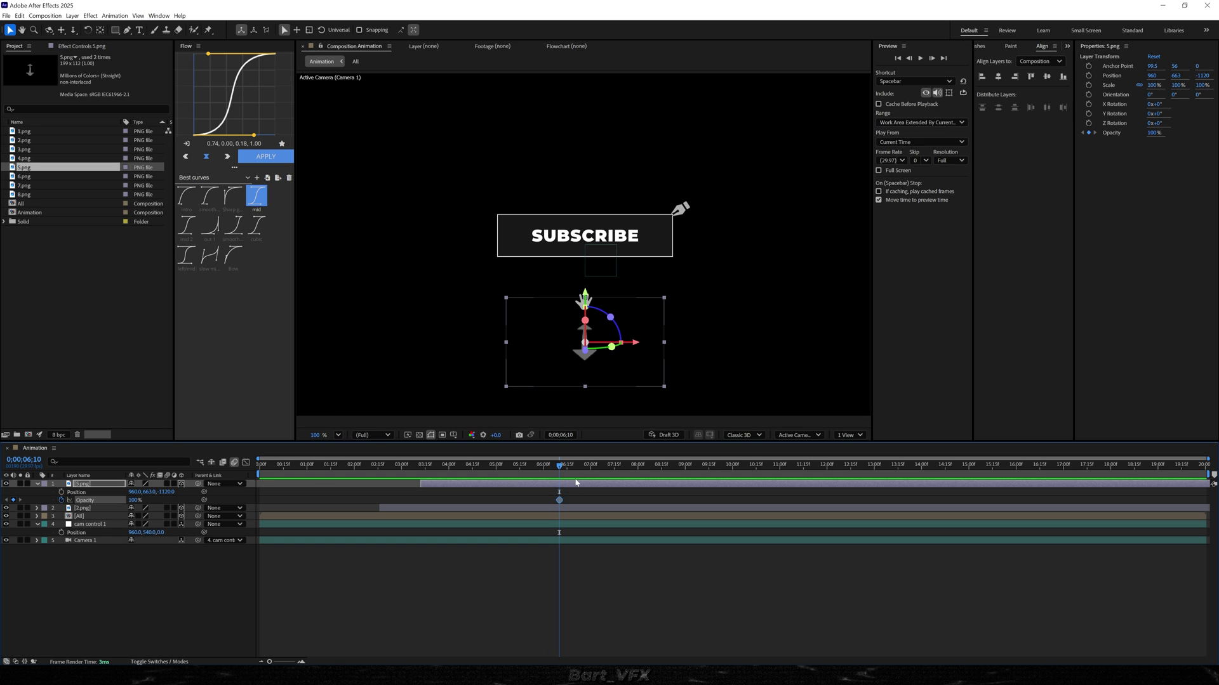
drag(559, 501, 566, 501)
drag(133, 501, 69, 502)
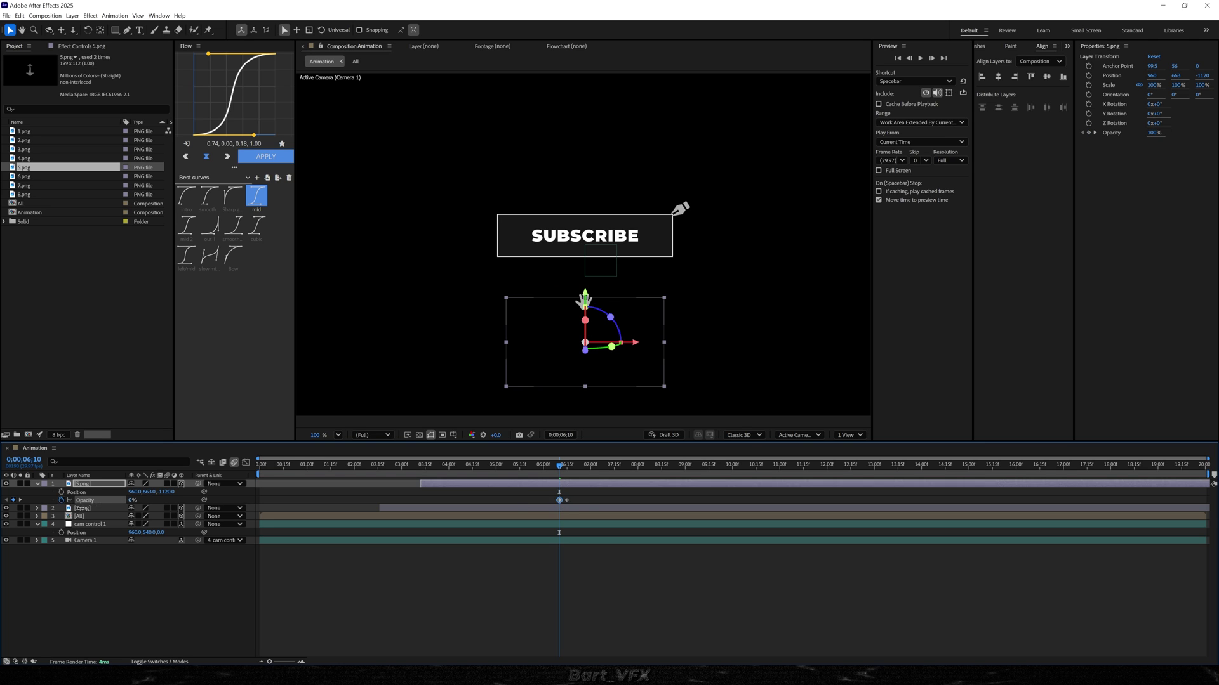
Keyframe 5.png's position to slide in from X 440 at 0;00;06;10 to X 960 at about 0;00;07;07, and preview
key(alt+shift+p)
drag(558, 498, 589, 498)
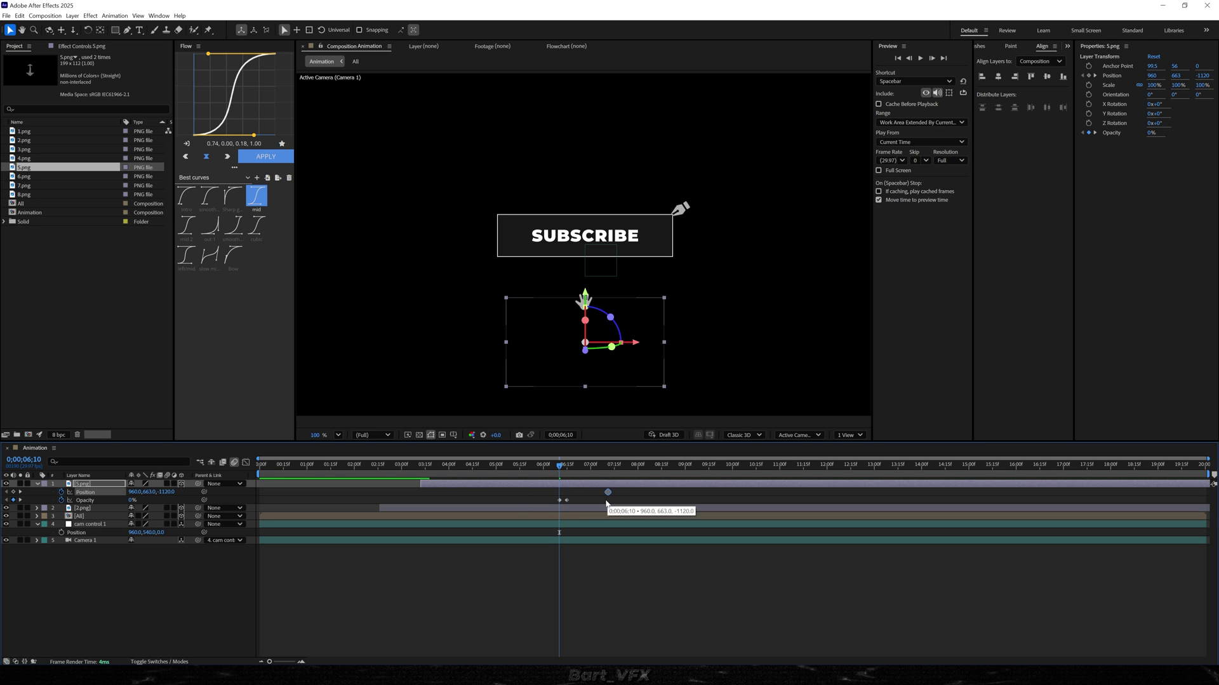
drag(137, 493, 108, 492)
key(space)
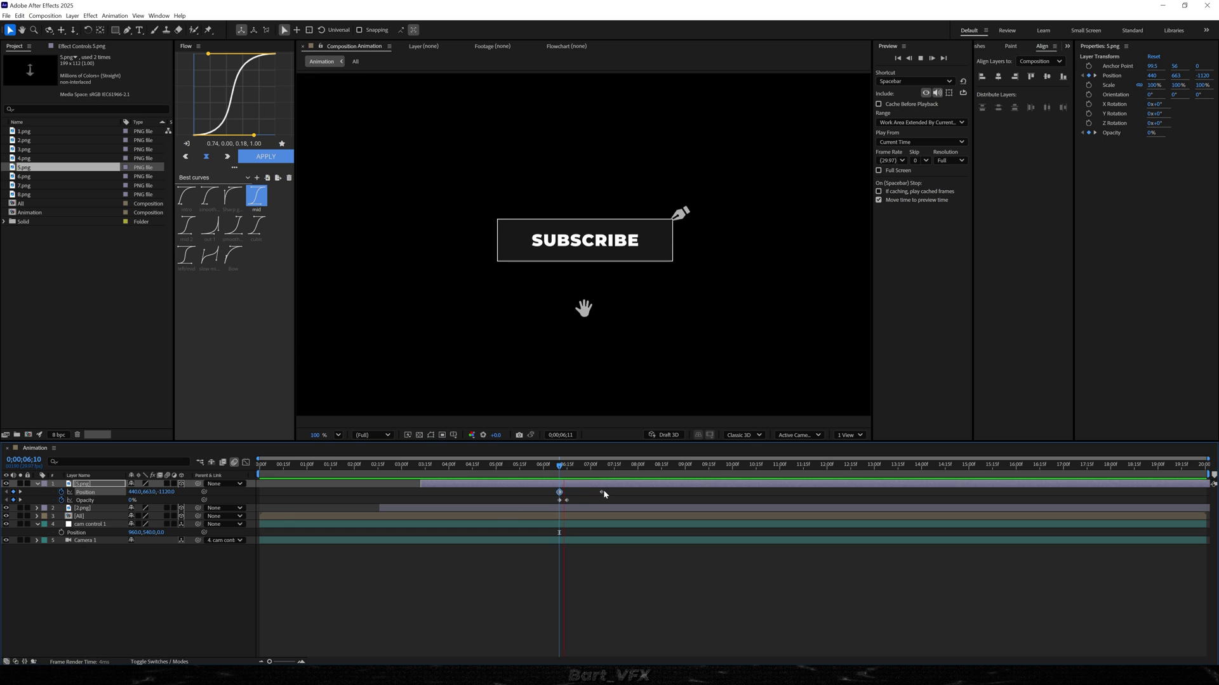
key(space)
Shift both of 5.png's position keyframes to Y 687 and Z -1185, and preview the slide-in
click(600, 468)
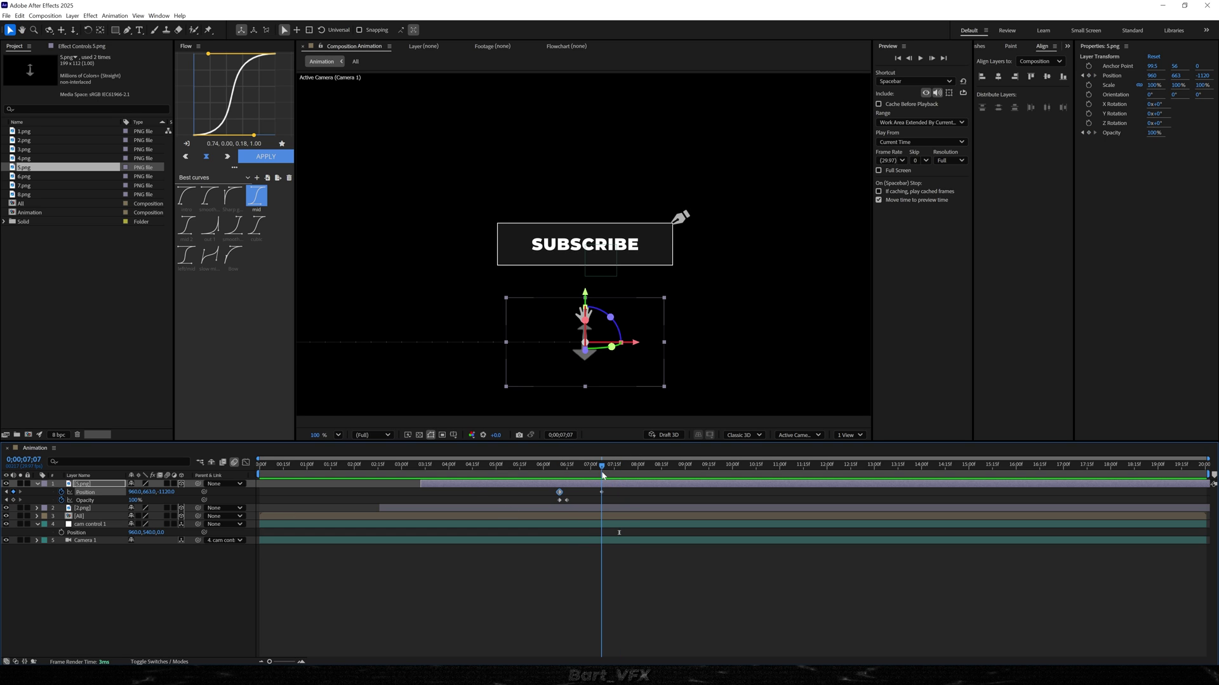
drag(614, 494, 487, 488)
drag(171, 492, 154, 495)
click(561, 468)
key(space)
key(space)
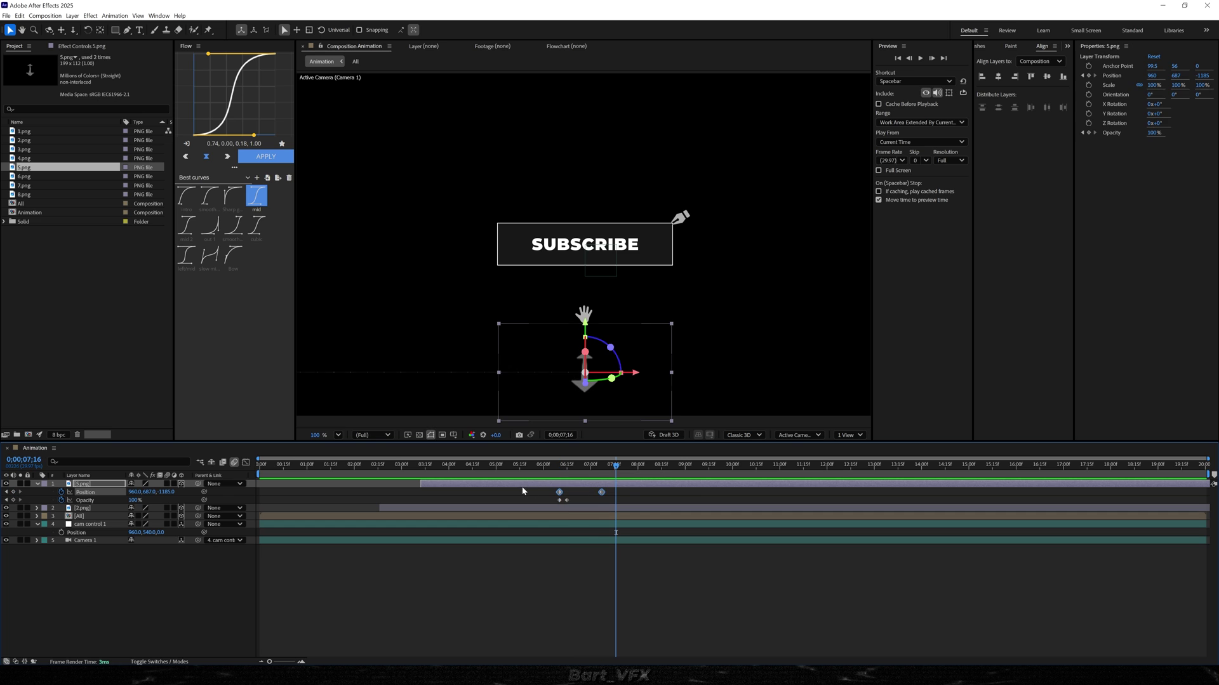
Apply the Intro easing curve to 5.png's position keyframes and preview the motion
click(187, 196)
click(561, 467)
key(space)
key(space)
Move 5.png's position and opacity keyframes earlier to start at about 0;00;06;02
drag(614, 490, 542, 498)
drag(552, 500, 554, 501)
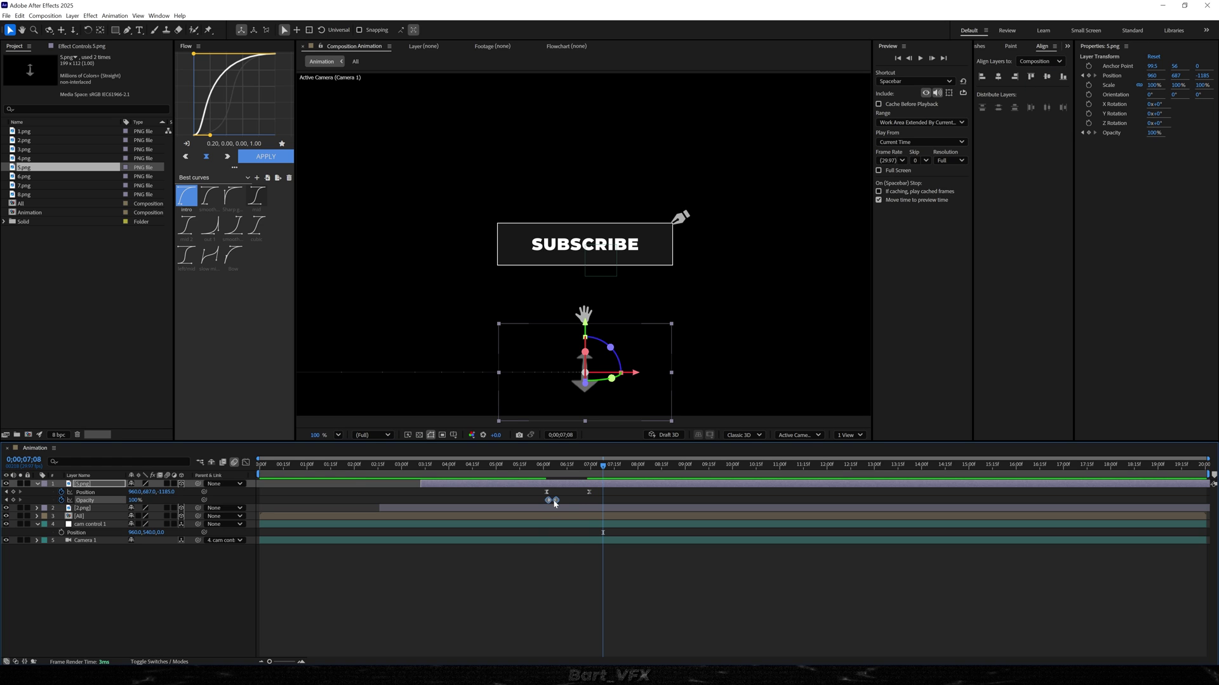
Add a null object named 5 Controller, make it a 3D layer, and parent 5.png to it
key(space)
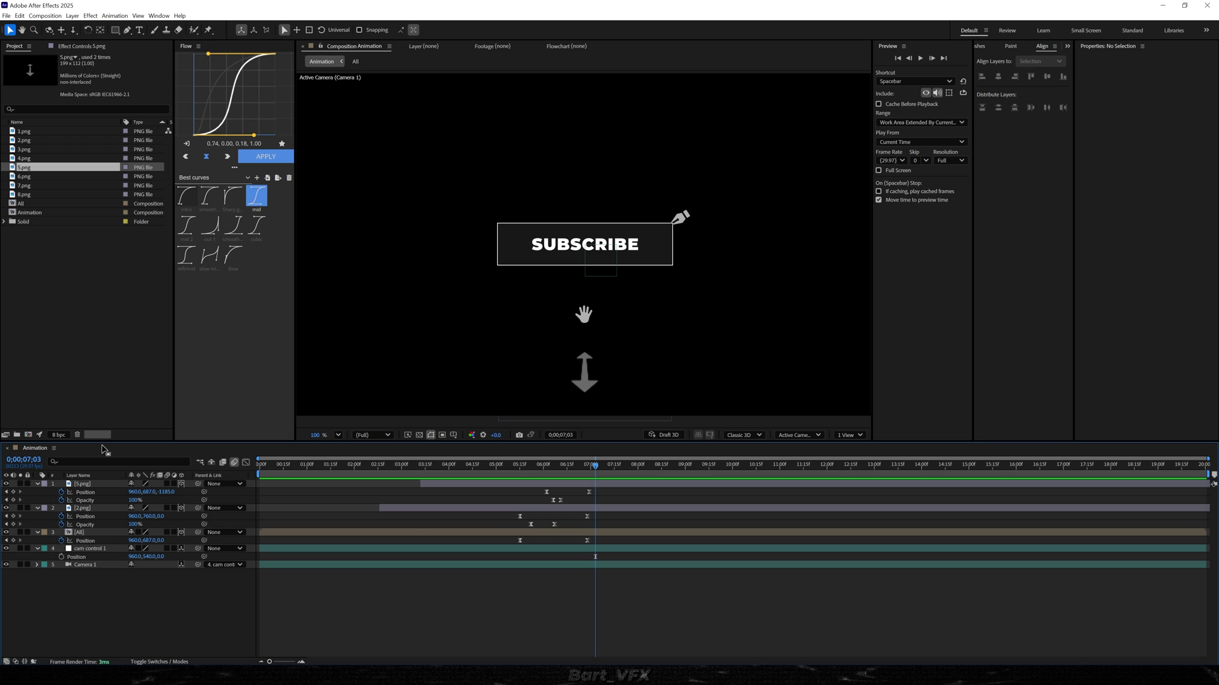
click(83, 485)
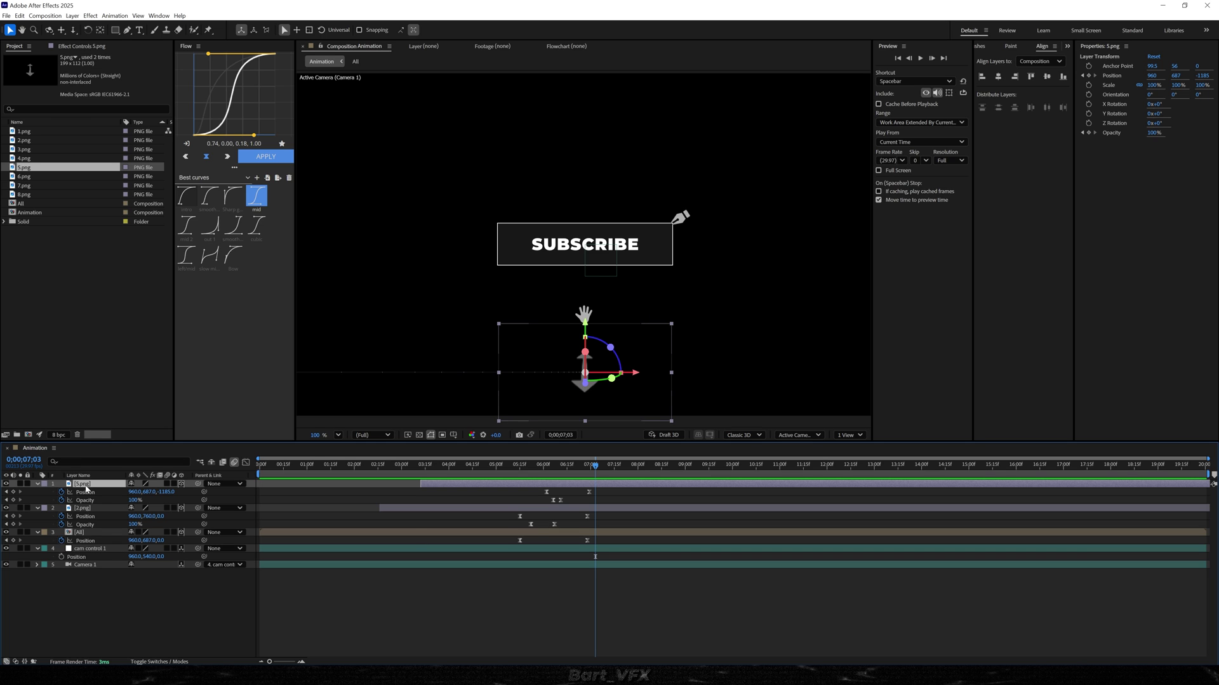
right_click(114, 605)
mouse_move(137, 498)
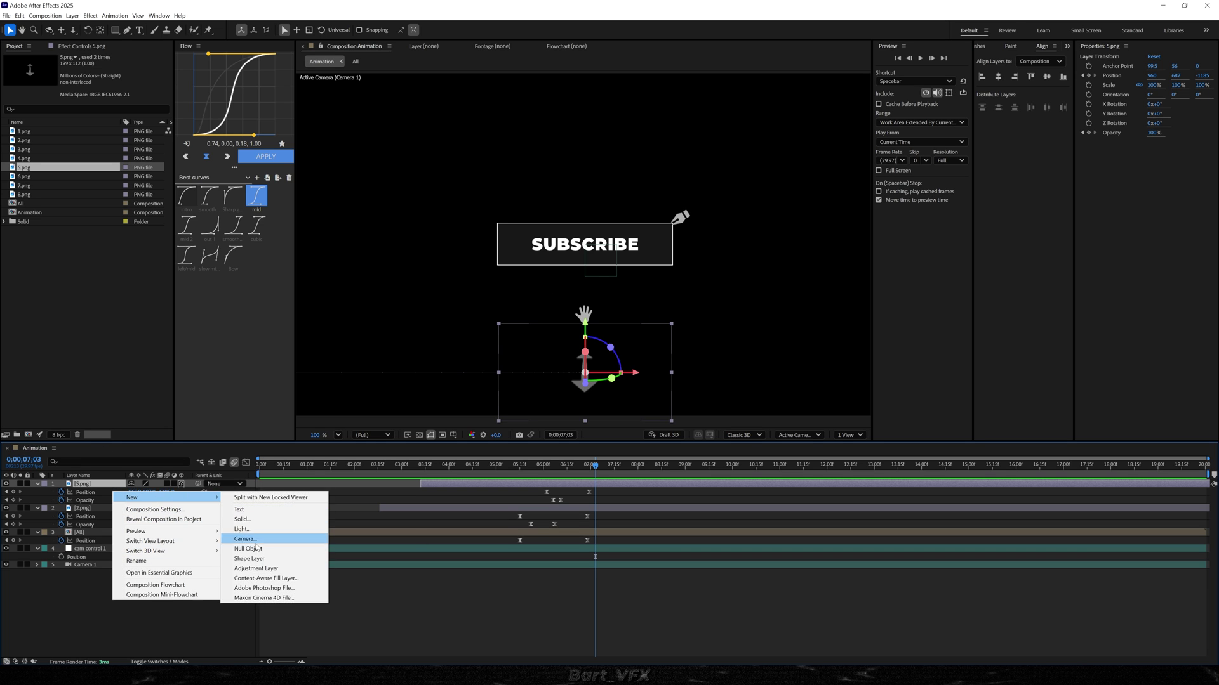
click(253, 550)
key(Return)
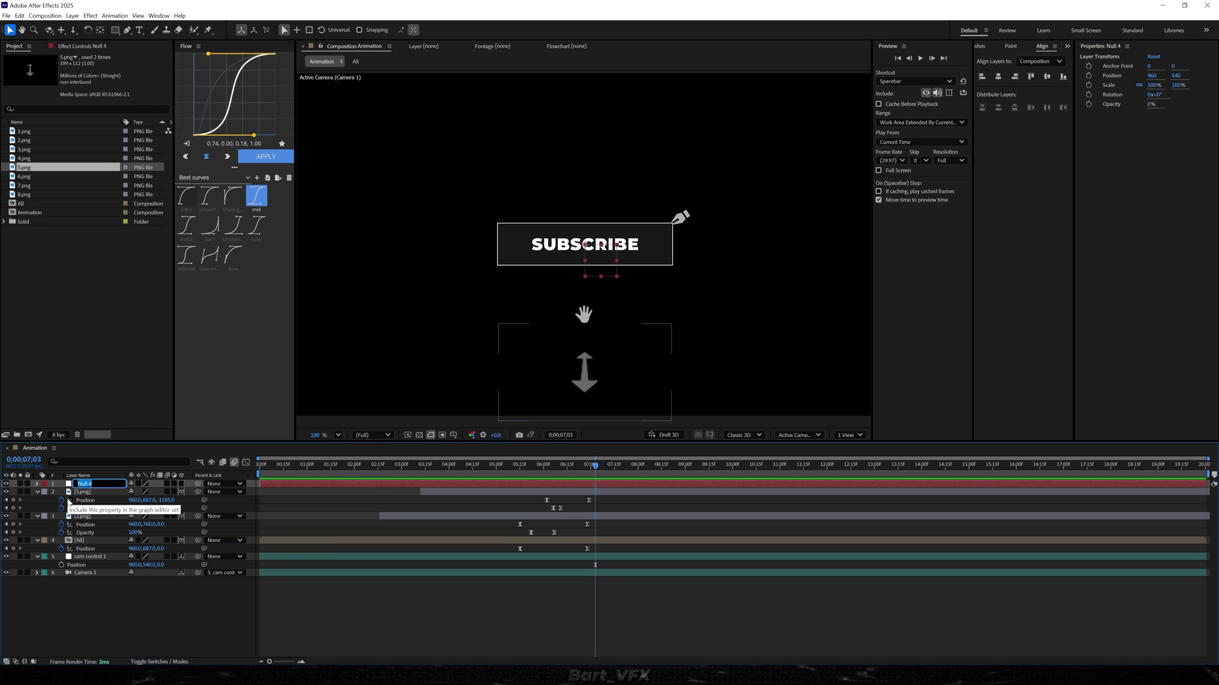
text(5 Controller)
key(Return)
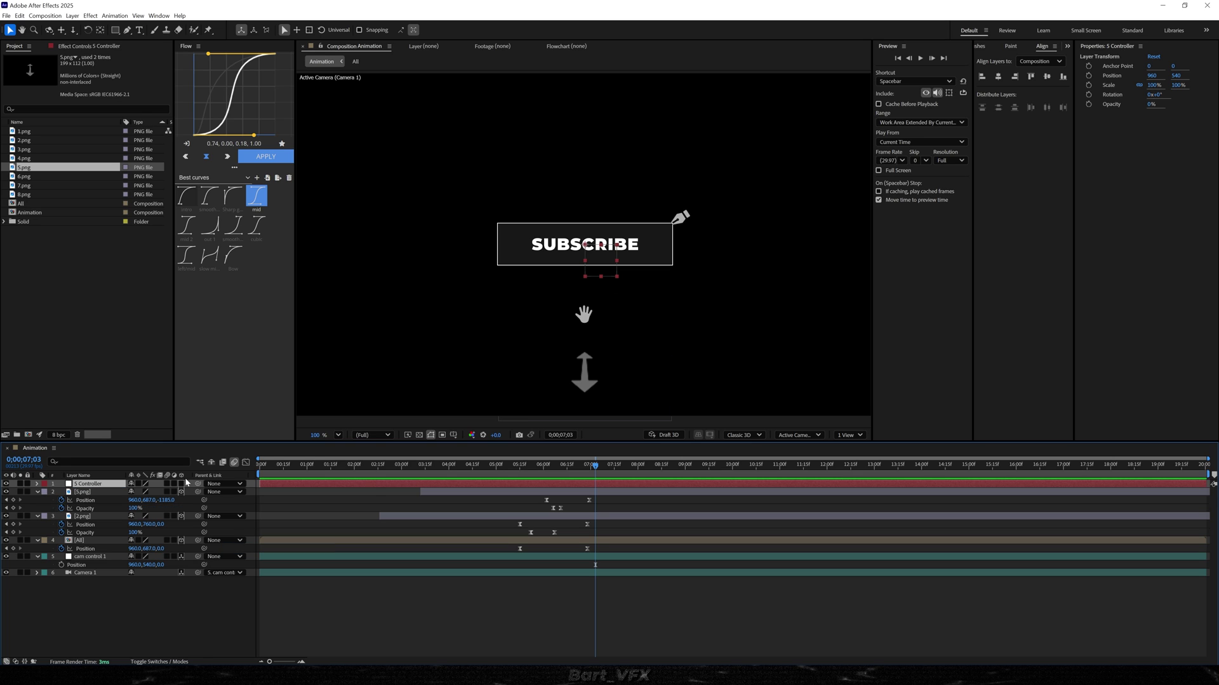
click(182, 483)
drag(198, 492, 116, 486)
Start position keyframes on 5 Controller and cam control 1 at 0;00;06;20
drag(595, 465, 577, 482)
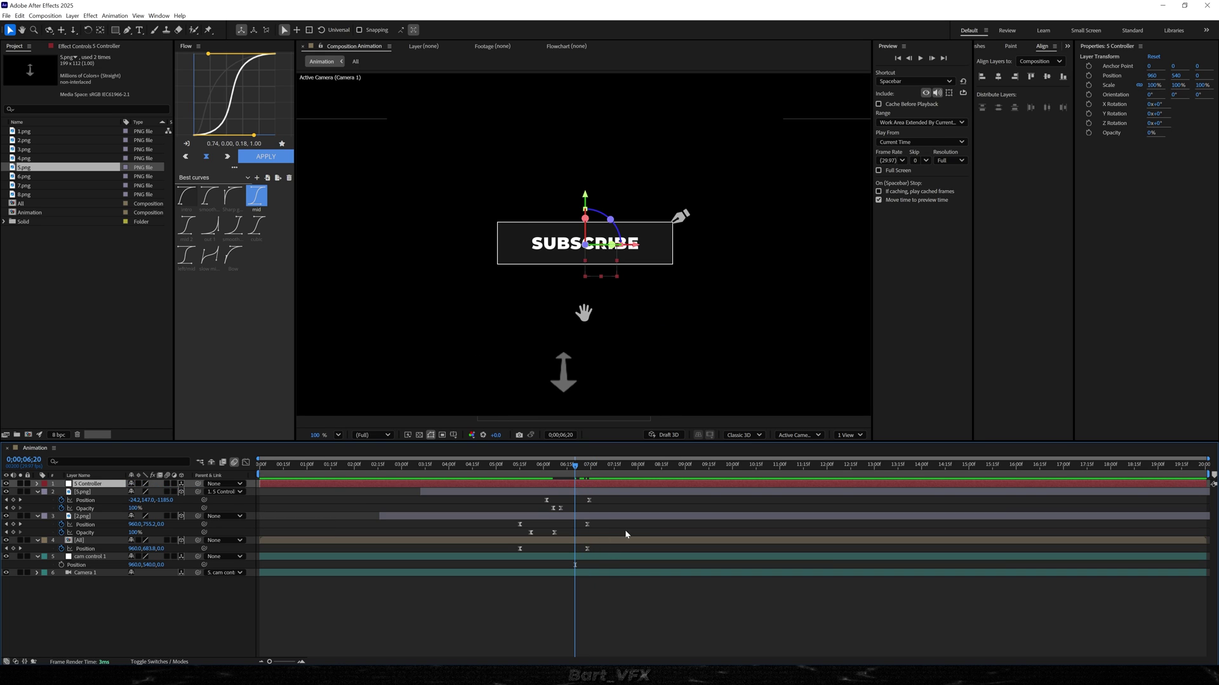
key(alt+shift+p)
click(86, 566)
click(62, 573)
Try pulling the camera back from the scene at 0;00;08;14 and undo the attempt
drag(575, 466, 597, 465)
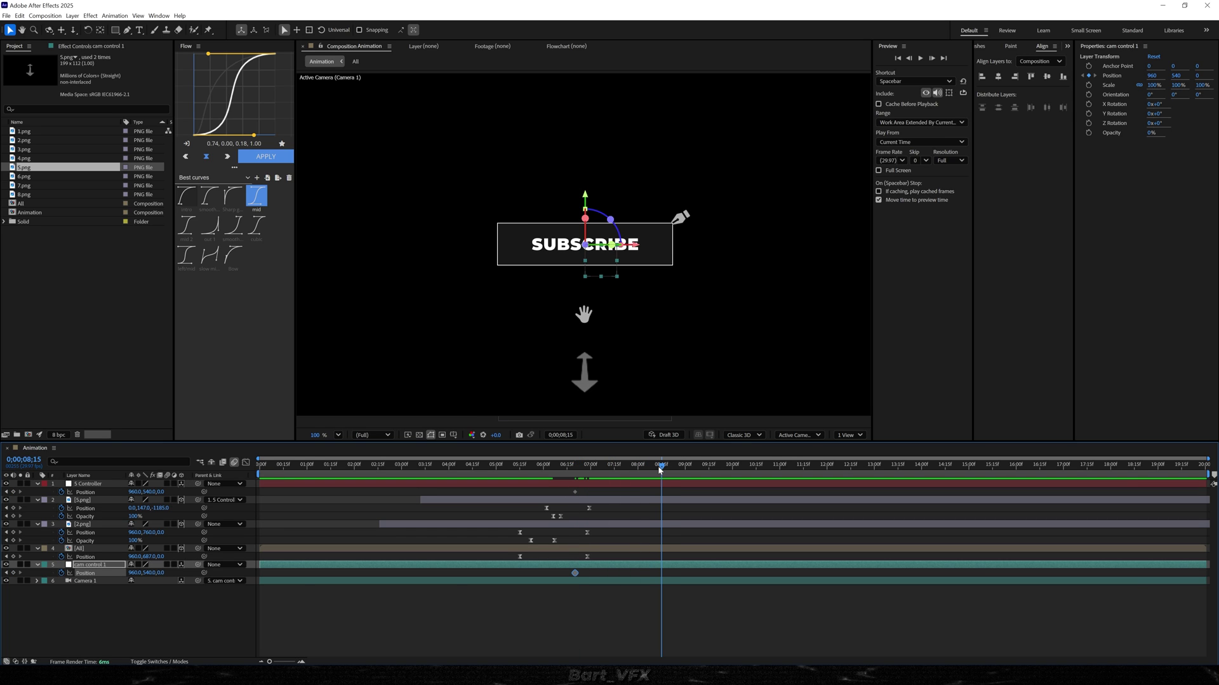
click(134, 652)
drag(163, 573, 416, 501)
key(ctrl+z)
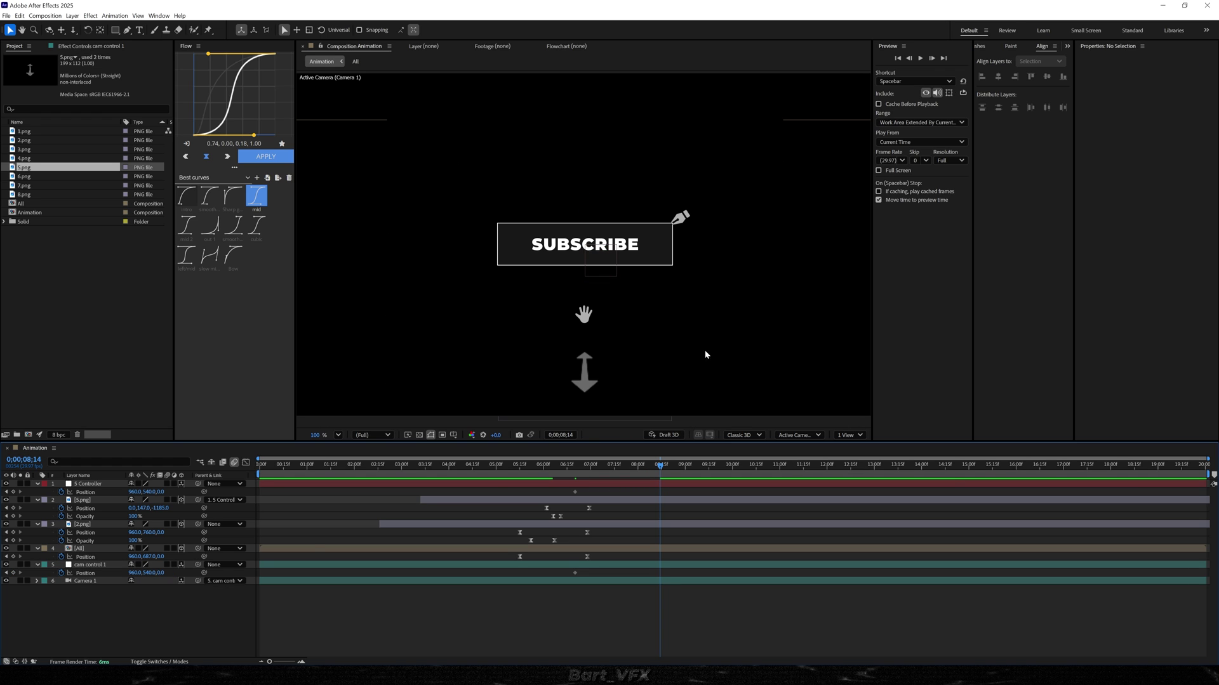
key(3)
drag(678, 264, 627, 363)
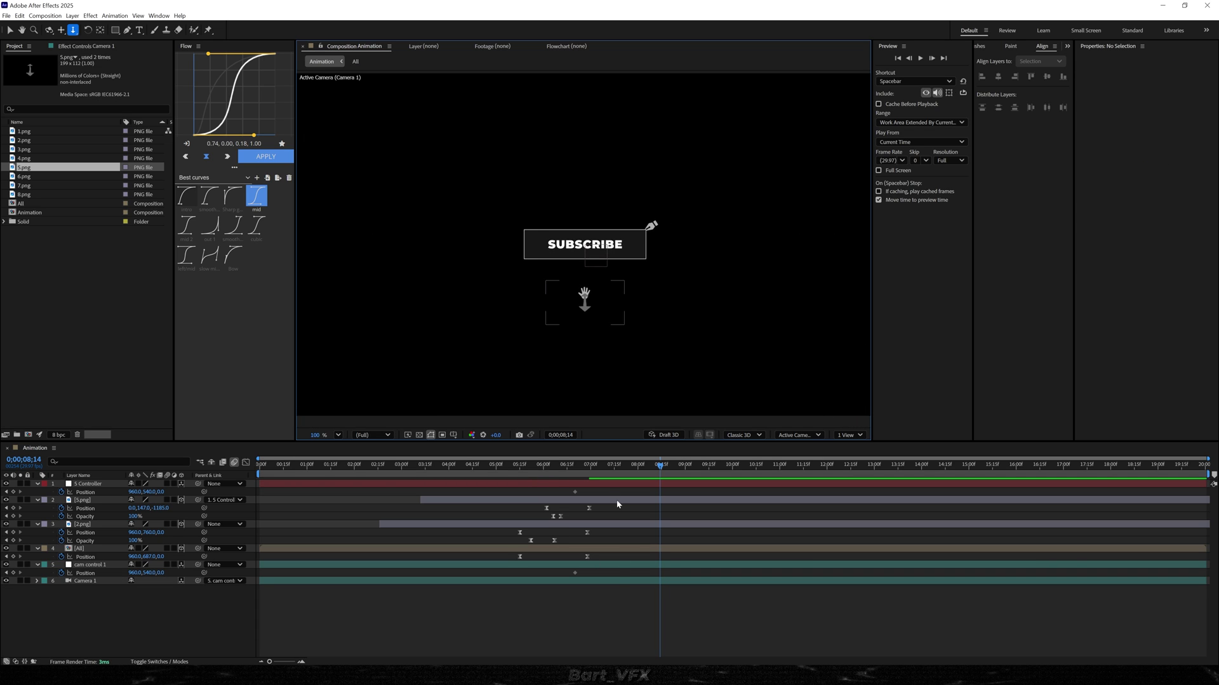
key(ctrl+z)
Keyframe 5 Controller and cam control 1 pulling back to negative Z at about 0;00;08;14, and apply the mid easing curve
drag(160, 574, 139, 502)
drag(679, 496, 555, 486)
drag(674, 572, 551, 578)
click(281, 159)
Move the ending position keyframes of 5 Controller and cam control 1 to 0;00;07;14 and preview the pull-back
drag(660, 493, 612, 493)
key(space)
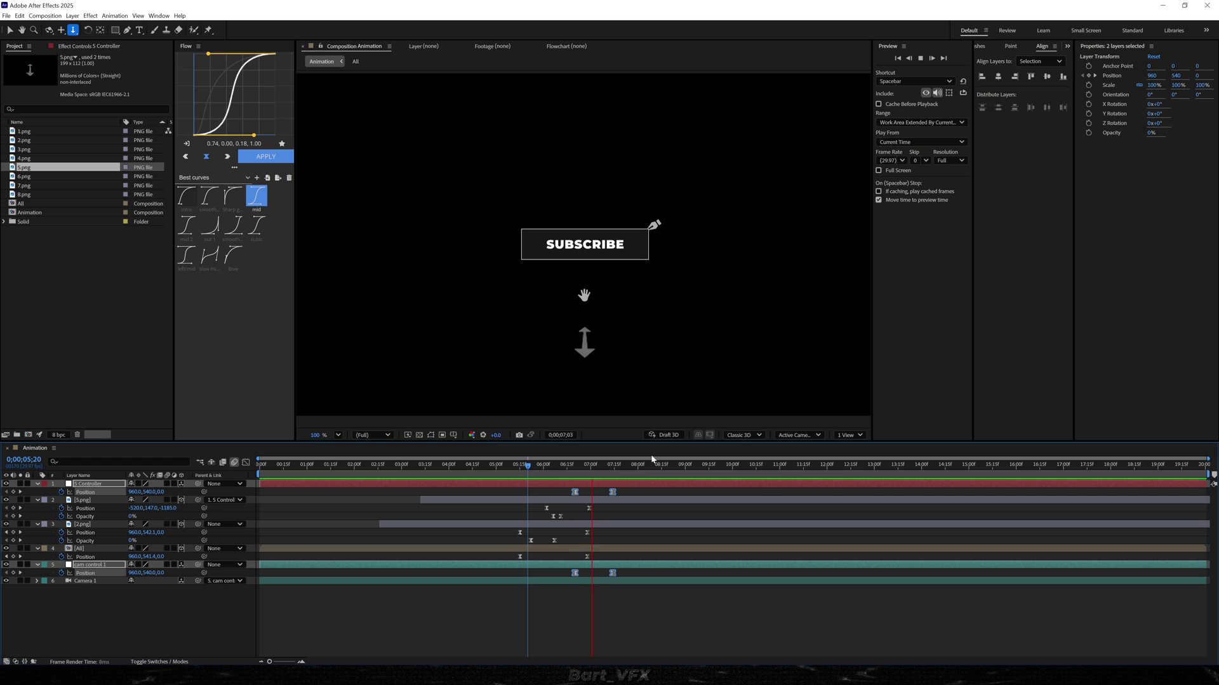
key(space)
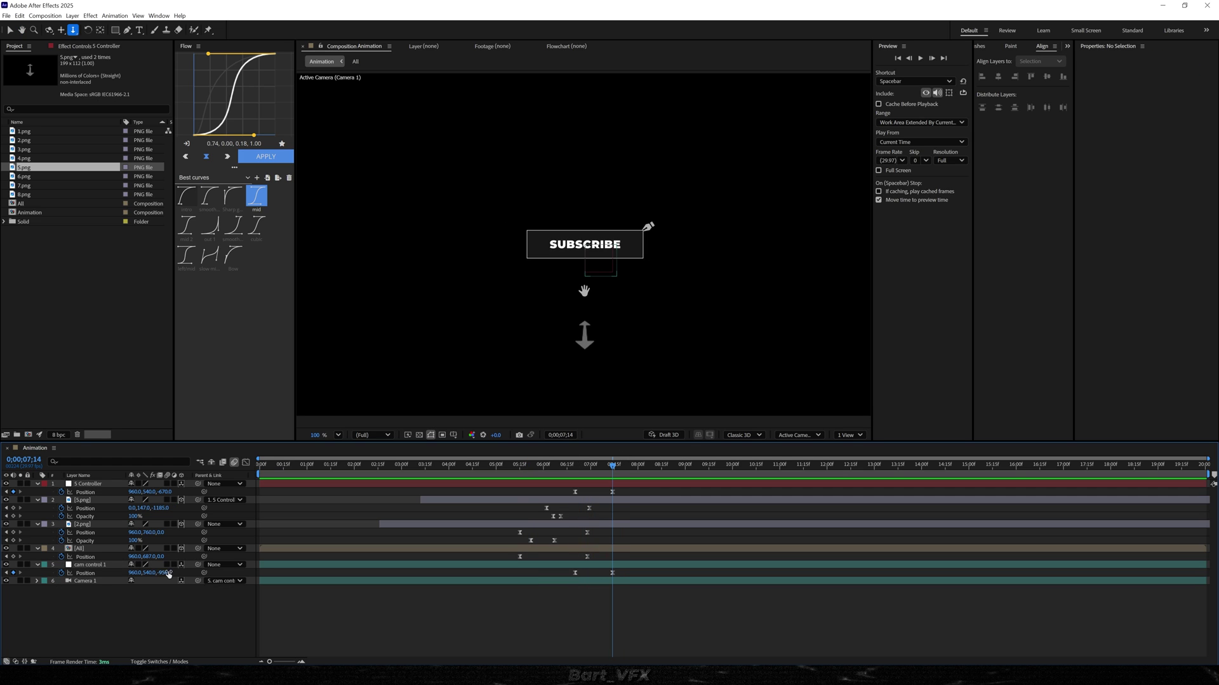
Set the ending Z position of cam control 1 to -1493 and of 5 Controller to -1260, and preview
drag(168, 573, 144, 574)
drag(168, 493, 150, 495)
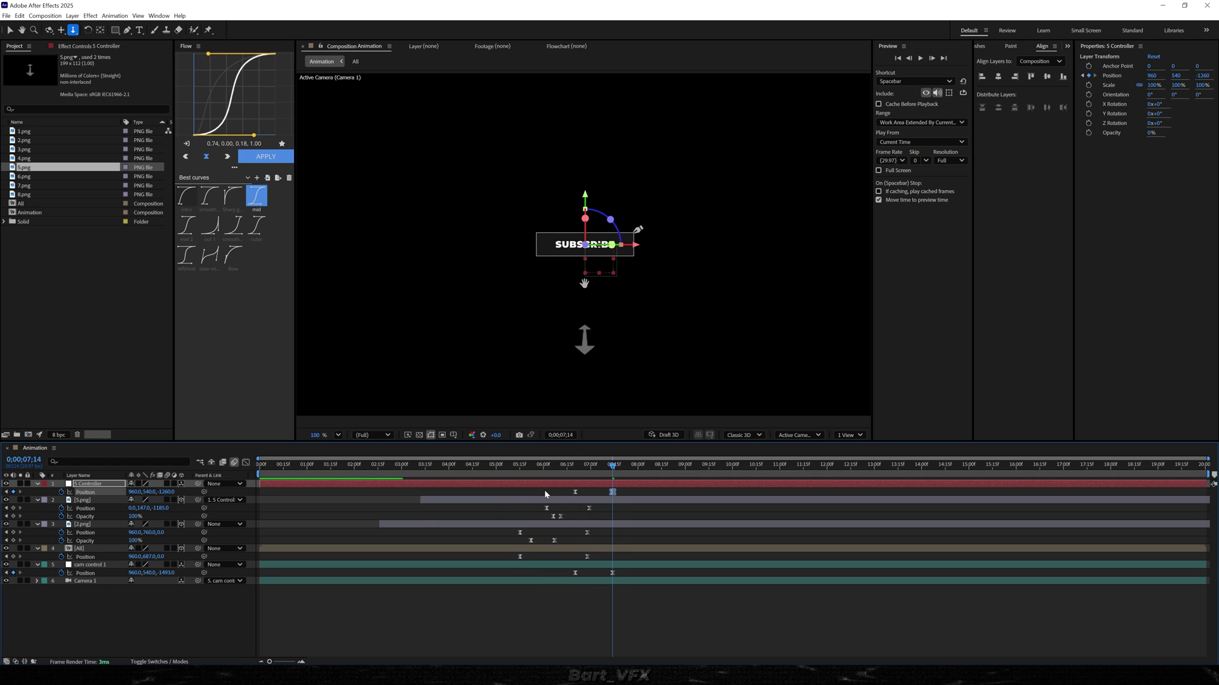
key(space)
Move the ending position keyframes of 5 Controller and cam control 1 to about 0;00;07;20, and preview the slower pull-back
shift+click(620, 573)
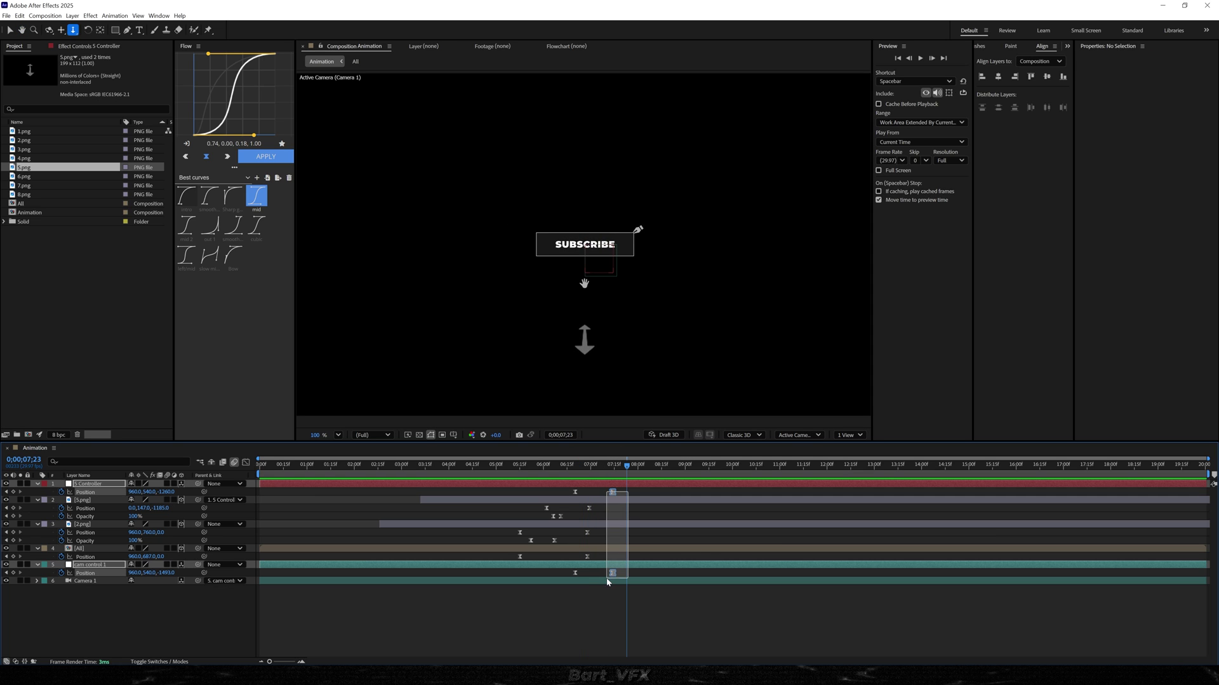
key(space)
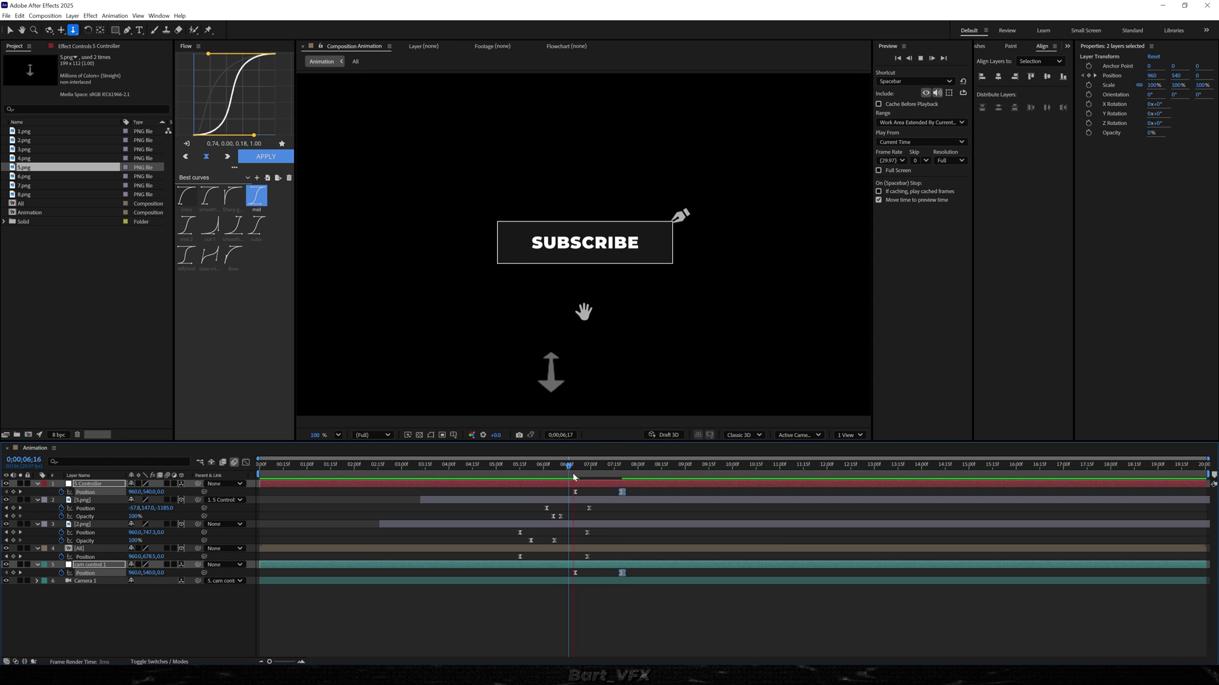
key(space)
click(645, 608)
drag(576, 467, 546, 467)
key(space)
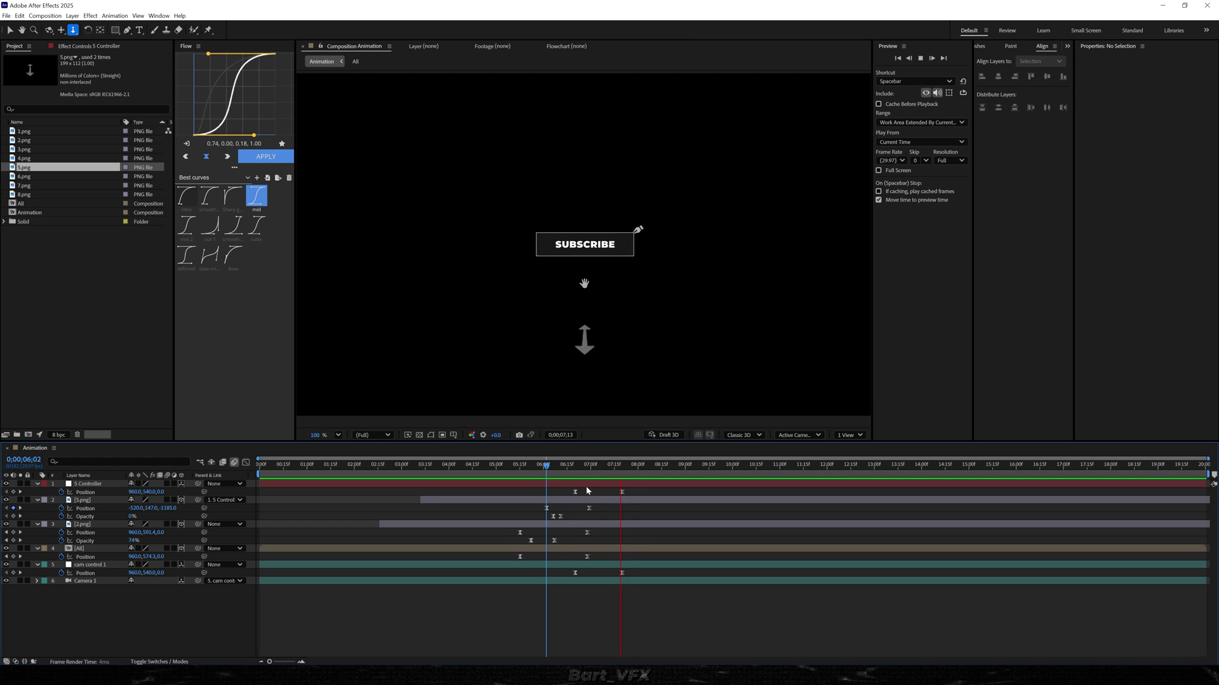
key(space)
Shift all keyframes of 5 Controller, 5.png and cam control 1 about seven frames later, and preview the timing
drag(511, 489, 648, 526)
drag(557, 571, 669, 578)
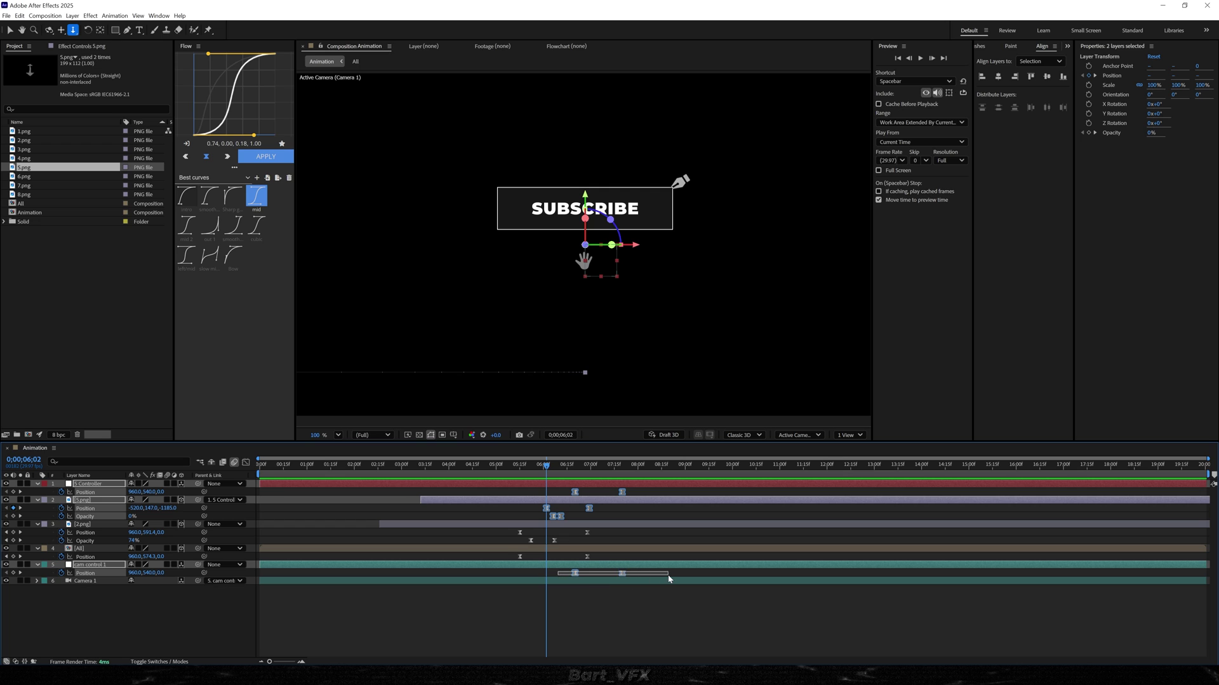
drag(575, 575, 586, 574)
click(548, 466)
key(space)
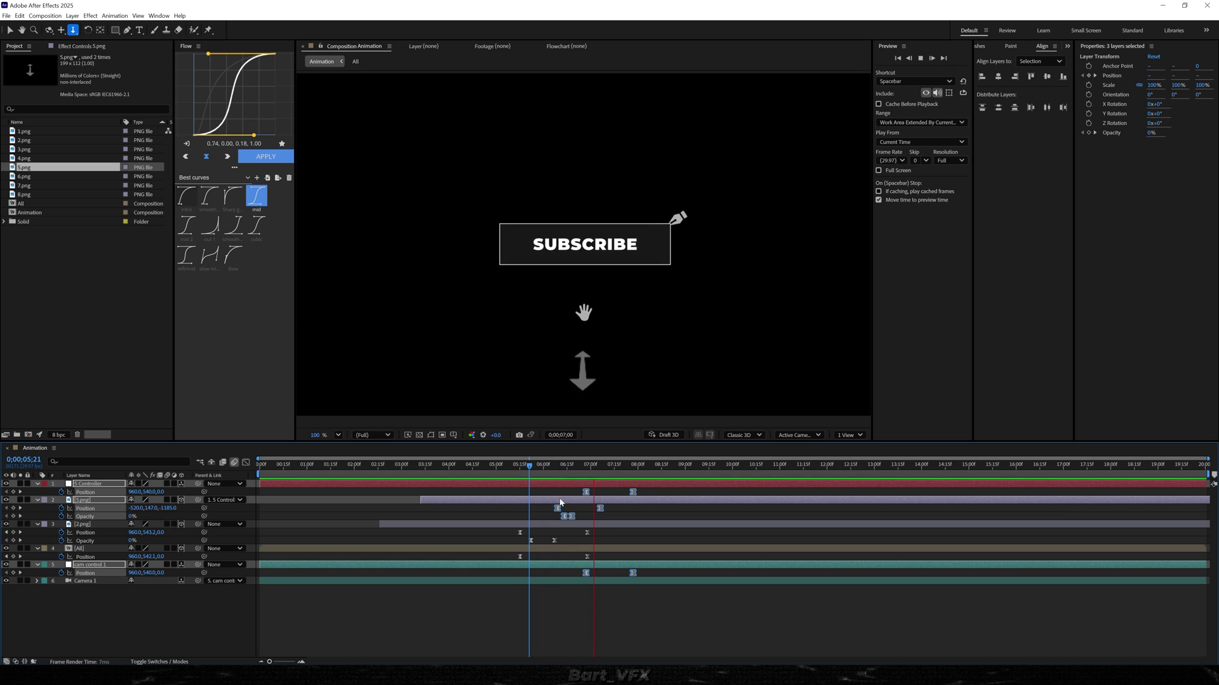
key(space)
Add 1.png, 3.png, 4.png, 6.png and 7.png above the other layers and make all five 3D layers
key(ctrl+a)
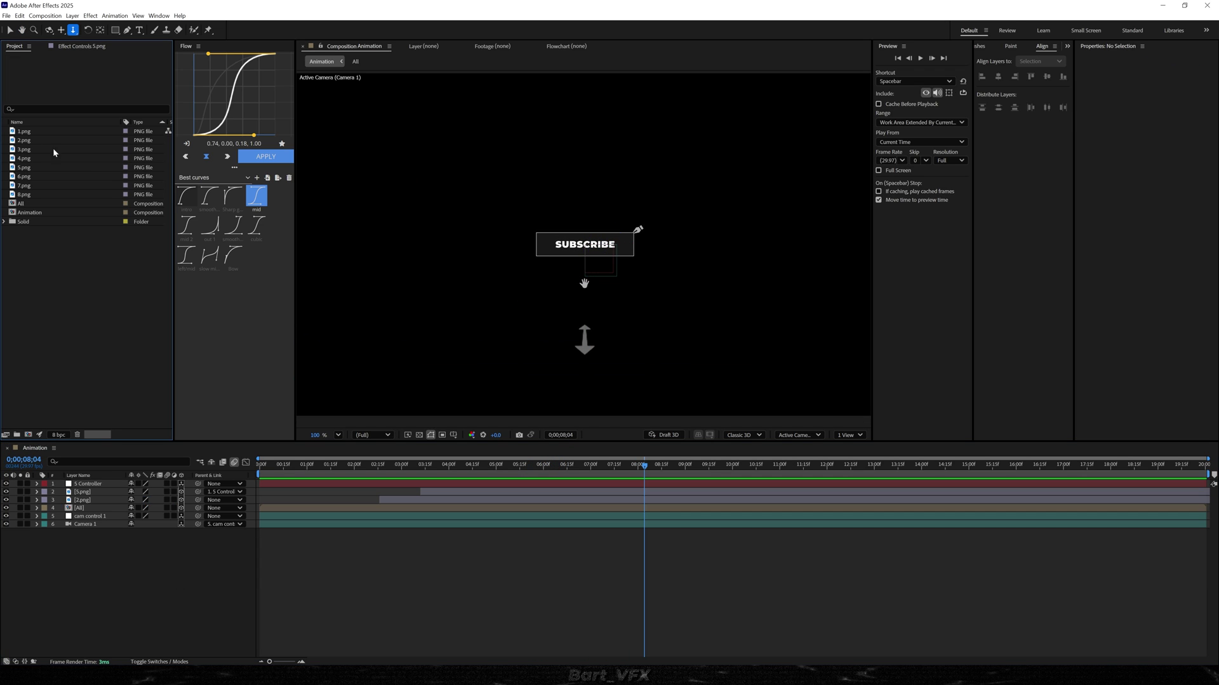
click(31, 132)
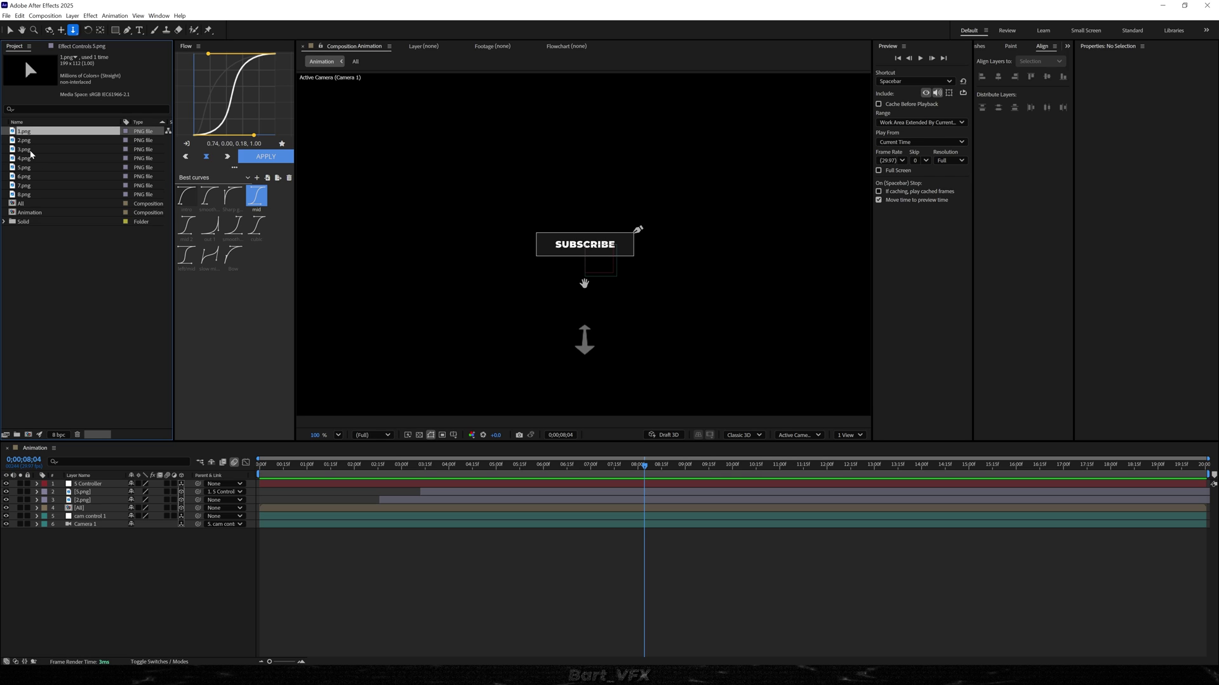
ctrl+click(25, 150)
ctrl+click(25, 158)
ctrl+click(25, 177)
ctrl+click(26, 185)
drag(26, 185, 492, 494)
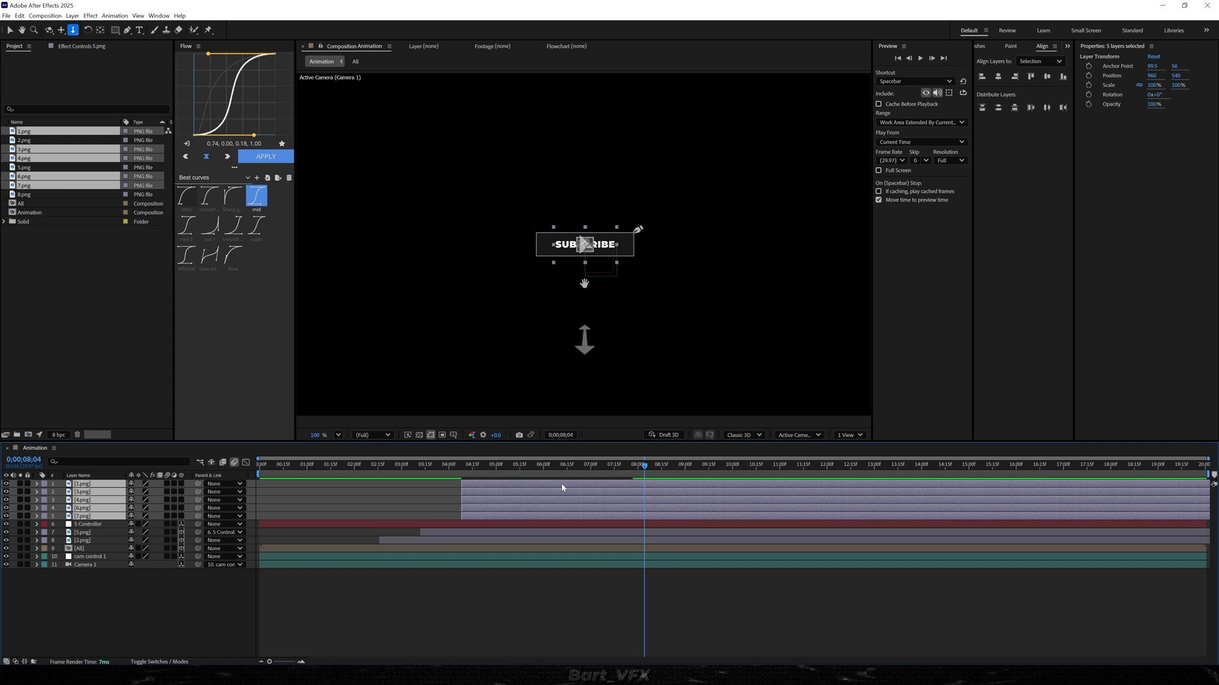
click(181, 492)
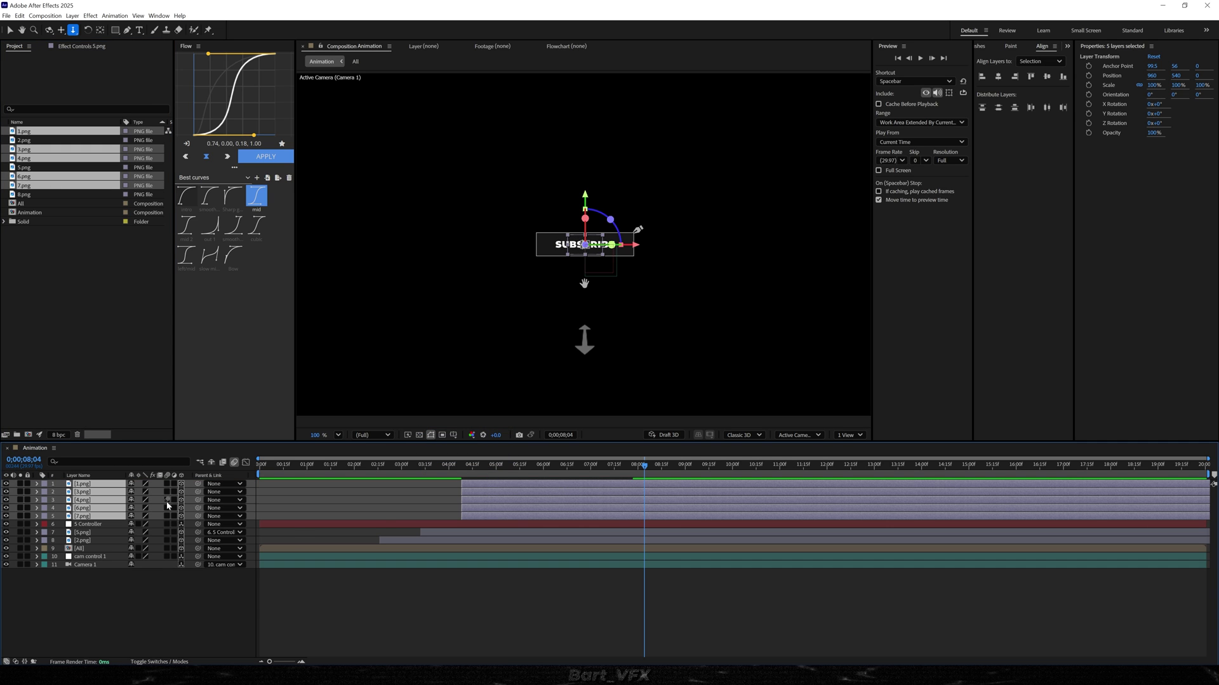
Bring the five new icons toward the camera to about Z -2554 and spread them apart around the SUBSCRIBE frame
key(p)
drag(154, 493, 95, 493)
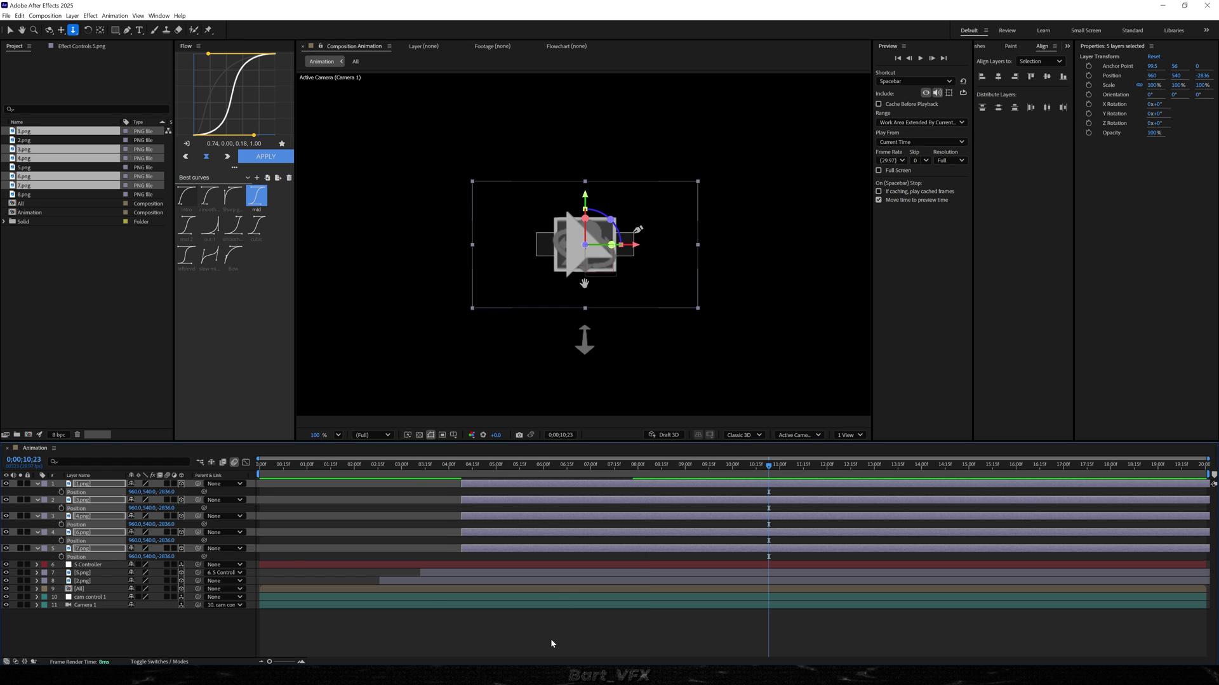
drag(590, 254, 784, 347)
drag(576, 255, 406, 324)
drag(582, 255, 614, 156)
shift+click(95, 484)
drag(166, 557, 301, 552)
Arrange the icons around SUBSCRIBE with cursor upper left, rectangle lower left, move icon above, orbit upper right and T lower right, and preview
click(457, 300)
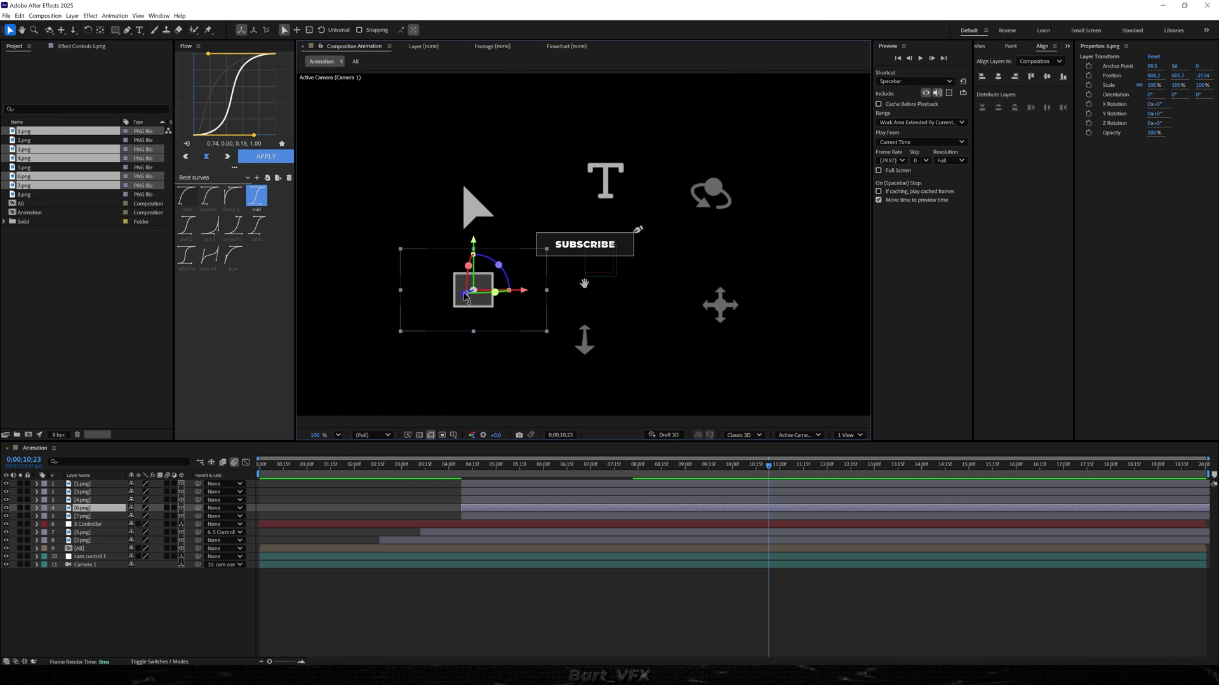
drag(465, 295, 436, 305)
drag(476, 210, 456, 191)
drag(613, 175, 638, 158)
drag(712, 193, 759, 184)
drag(720, 304, 752, 323)
drag(745, 317, 724, 159)
drag(633, 168, 746, 300)
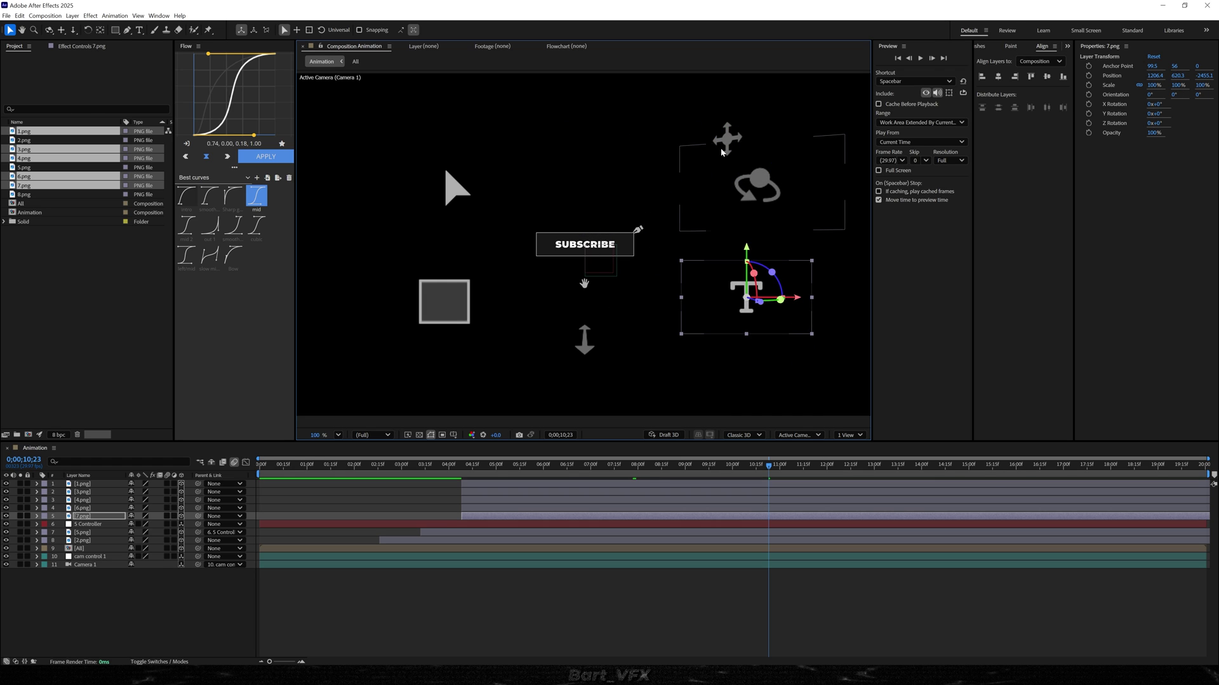
drag(755, 185, 758, 197)
drag(726, 141, 646, 146)
key(space)
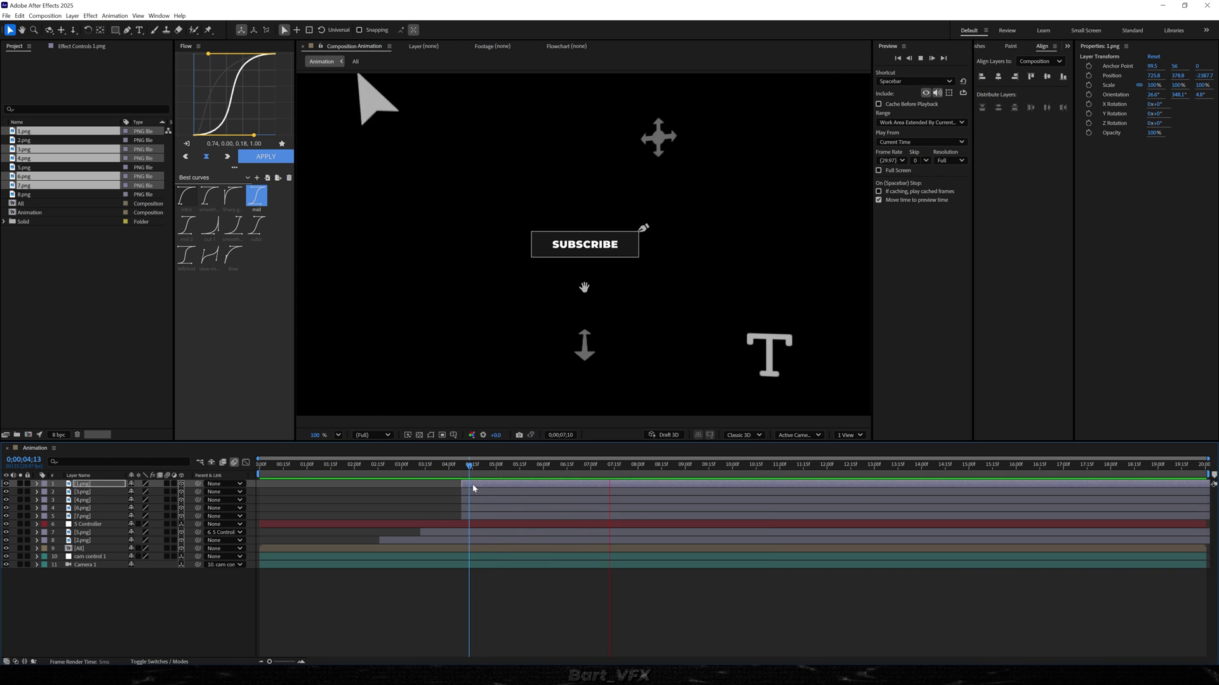
key(space)
Push all five icon layers about 196 px farther back in Z and preview the animation
shift+click(88, 517)
key(p)
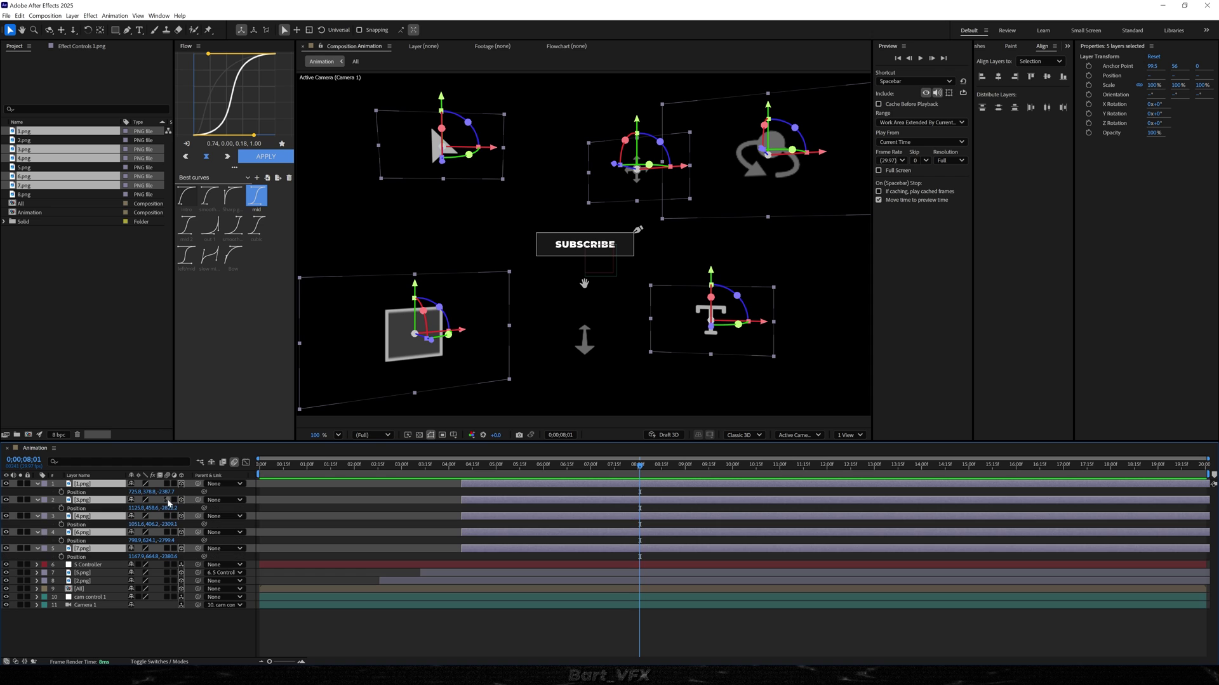
drag(170, 510, 217, 500)
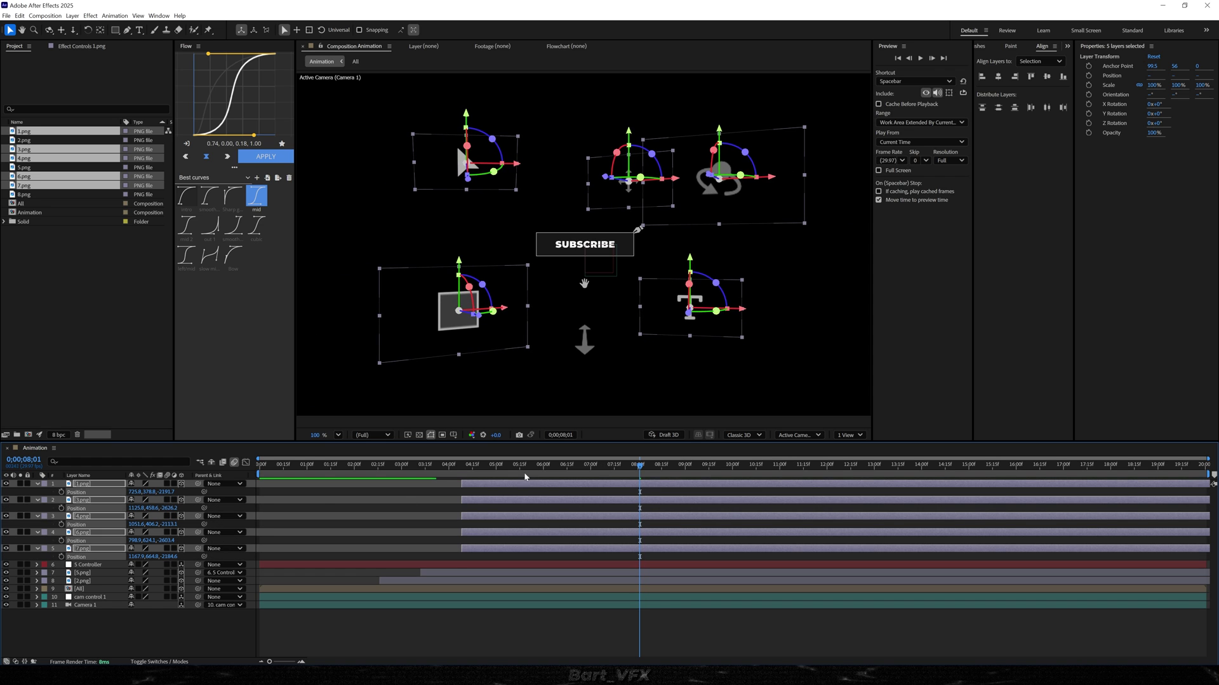
click(468, 466)
key(space)
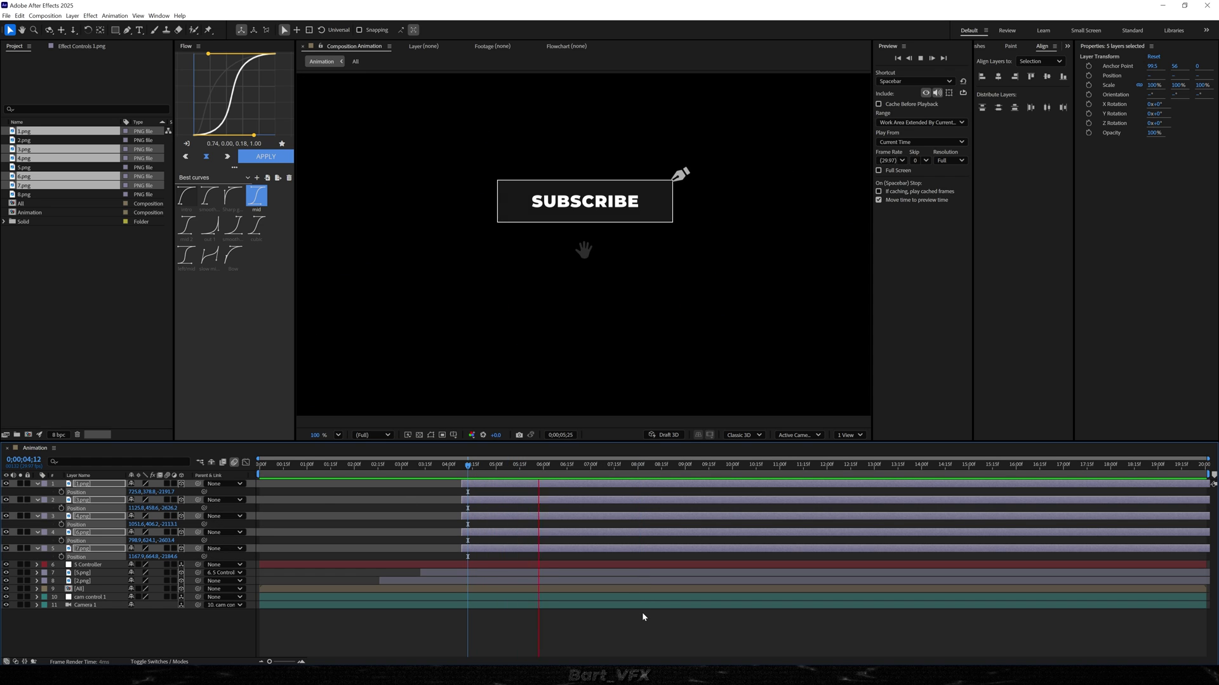
key(space)
Turn on depth of field for Camera 1 and set its aperture to 150 pixels
click(583, 637)
key(u)
click(89, 565)
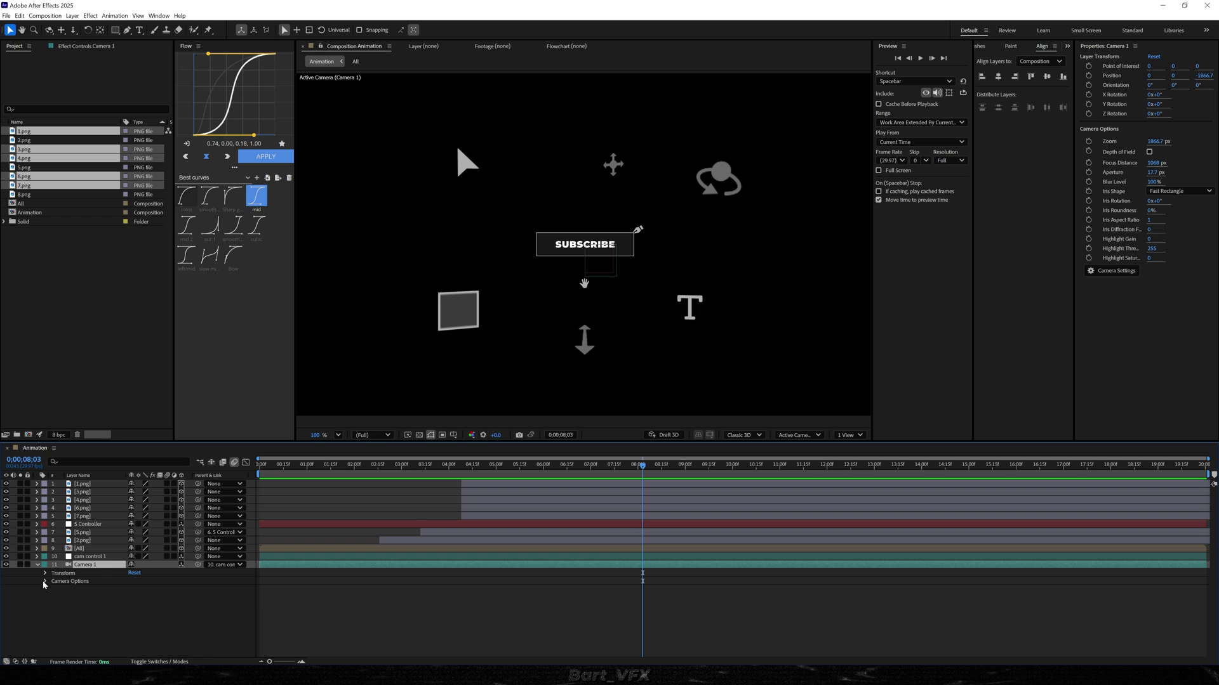
click(45, 582)
click(134, 597)
click(139, 614)
text(150)
key(Return)
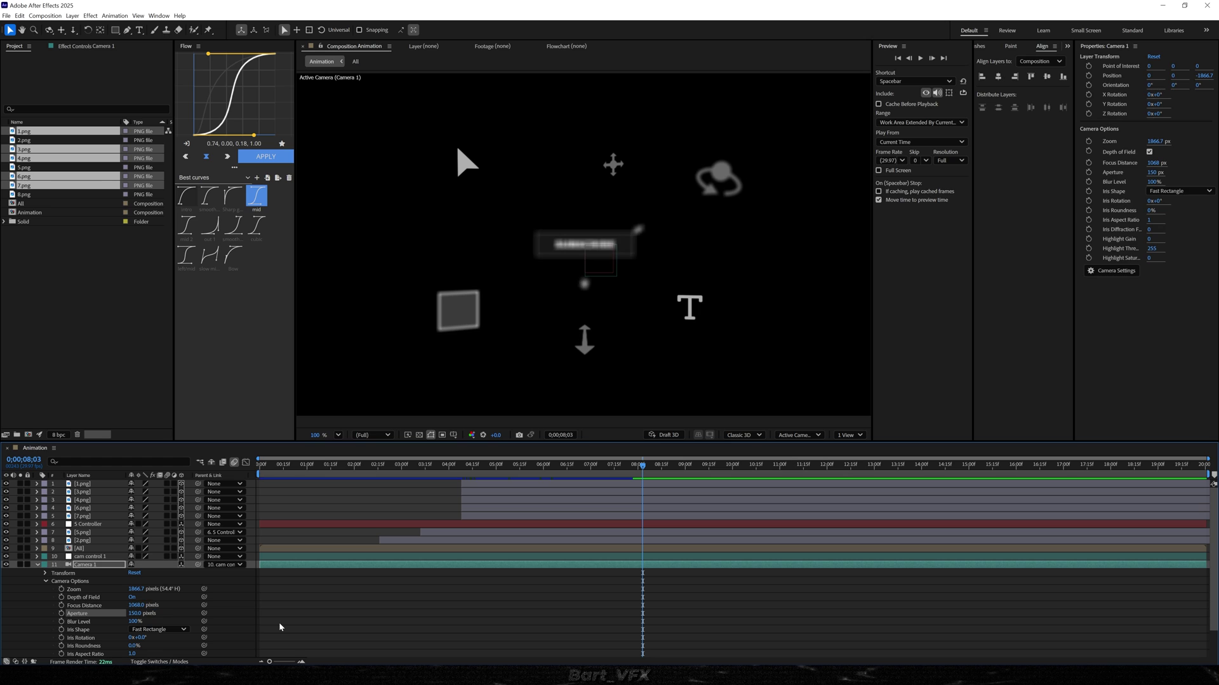
Keyframe Camera 1's aperture from 0 pixels at 0;00;07;15 to 150 pixels at 0;00;08;03
click(61, 614)
drag(627, 467, 614, 467)
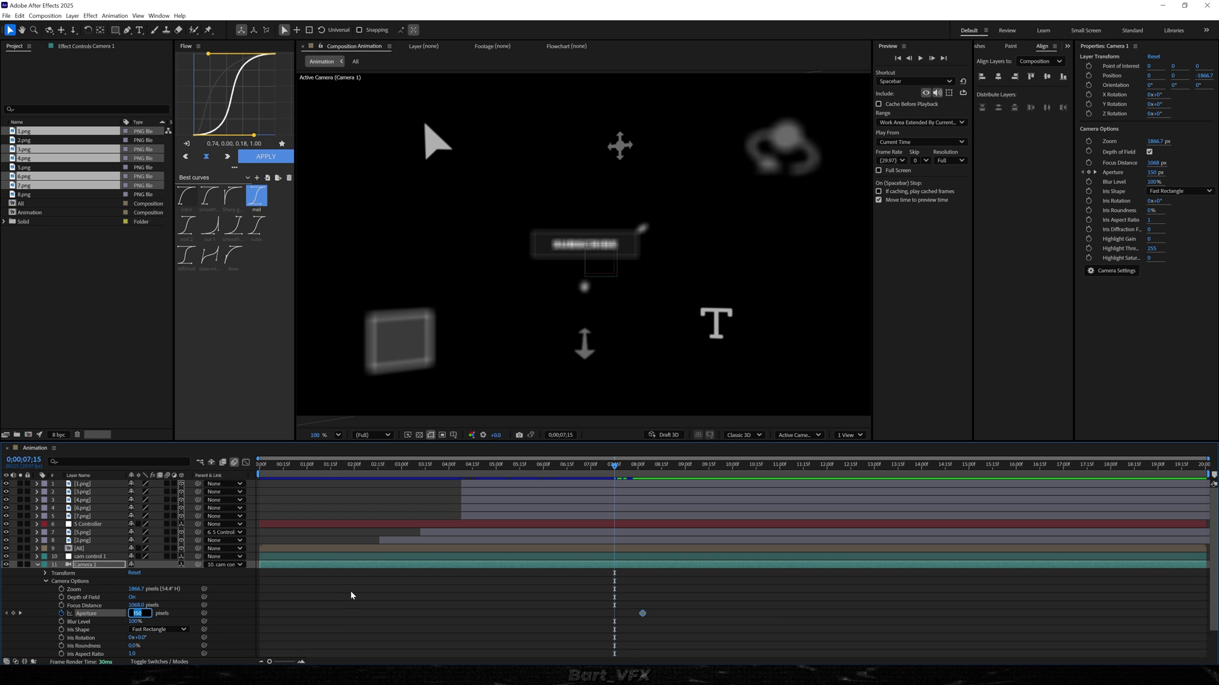
text(0)
key(Return)
click(643, 595)
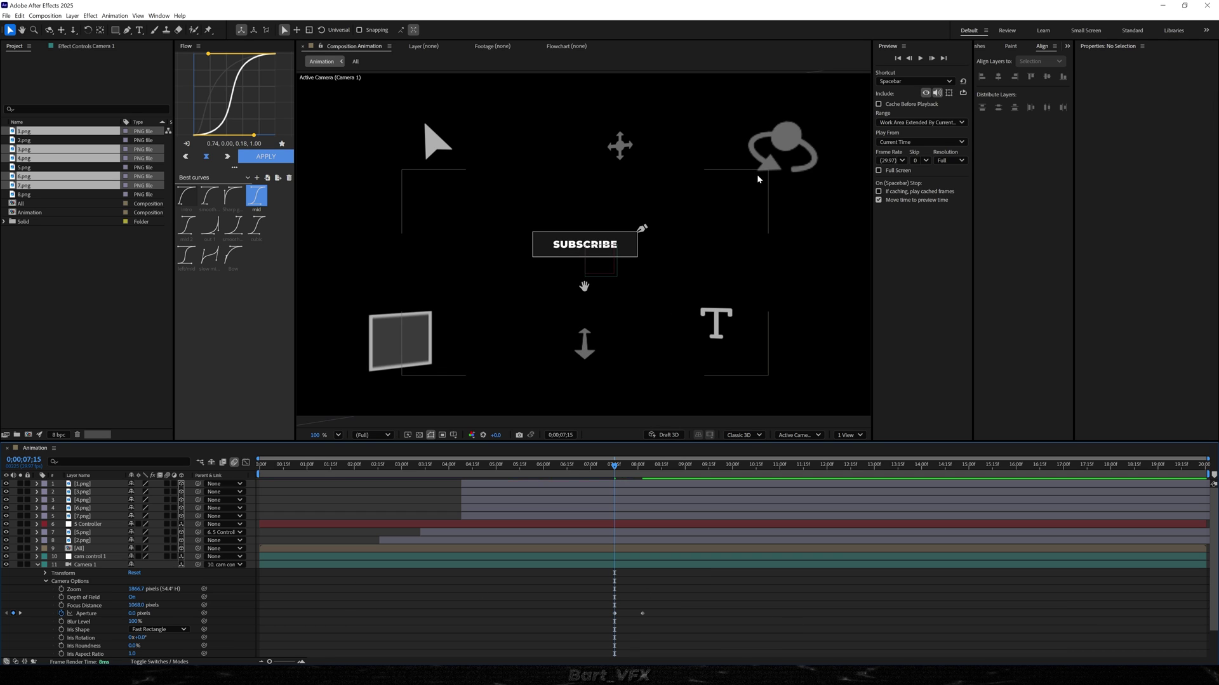
Move the two aperture keyframes earlier to about 0;00;07;05 and 0;00;07;20, and preview the blur
drag(563, 608, 691, 634)
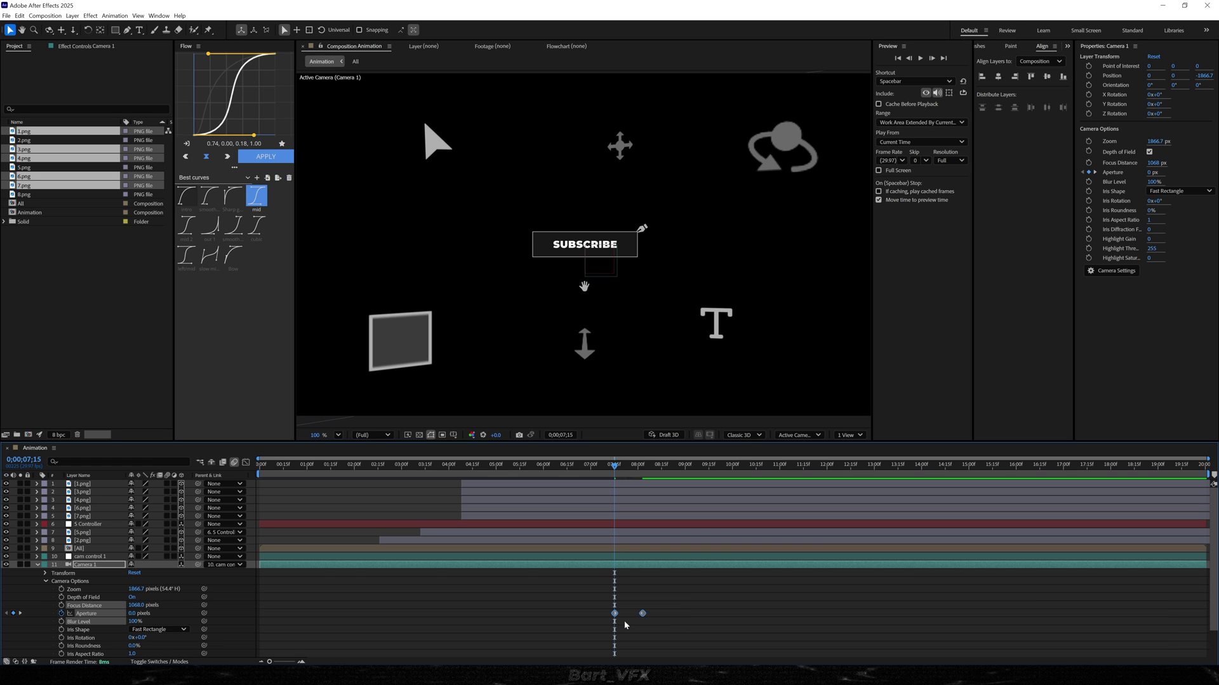
drag(615, 614, 594, 613)
drag(562, 467, 607, 467)
drag(643, 609, 586, 629)
click(589, 467)
key(space)
key(space)
click(608, 620)
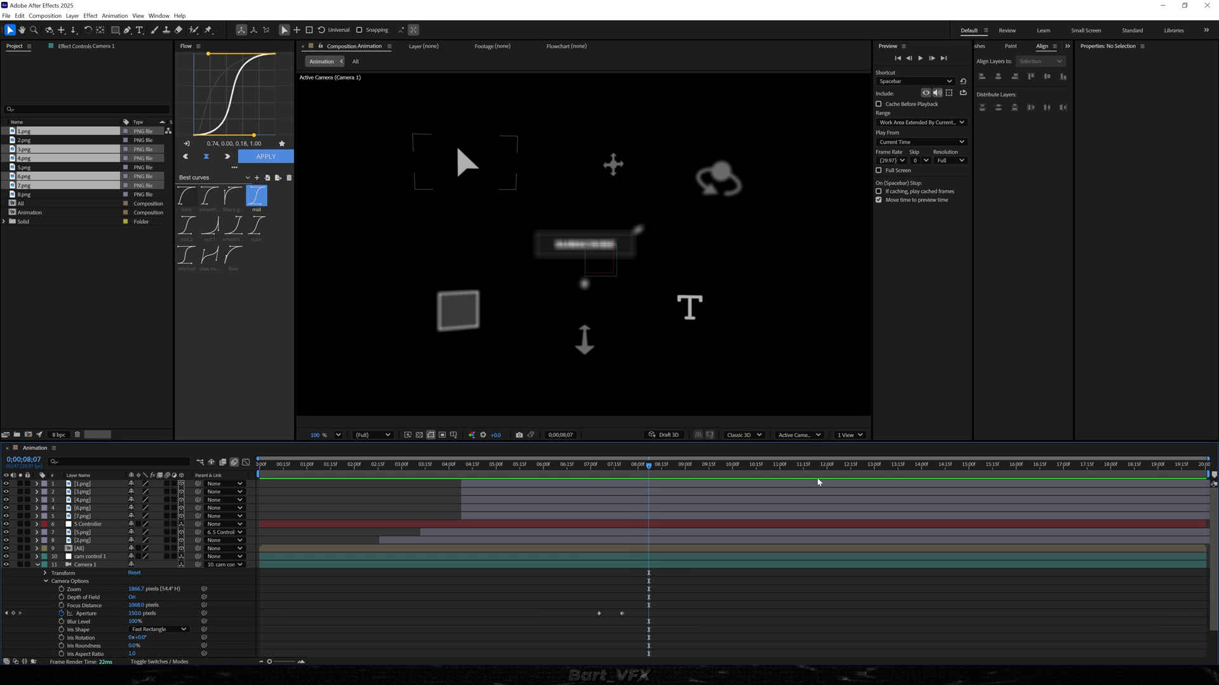
Show two views side by side and orbit Custom View 1 to expose the camera and the icons' depth
click(849, 435)
click(852, 463)
key(c)
key(c)
drag(728, 356, 780, 361)
key(v)
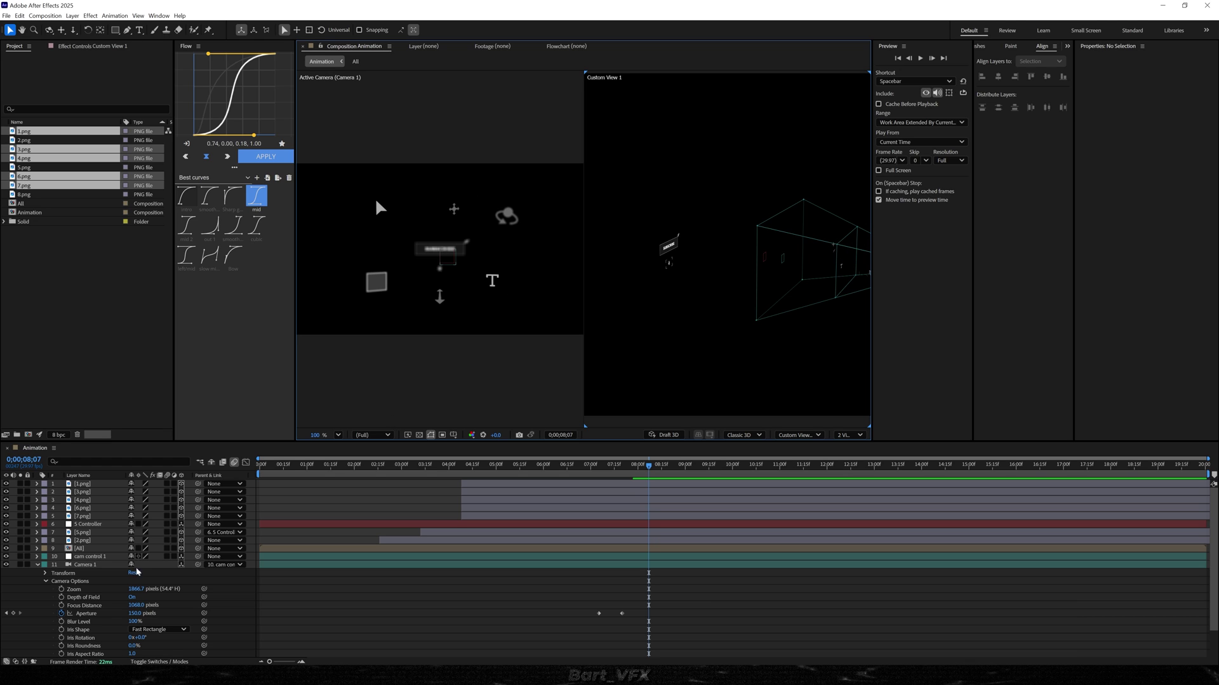
Set Camera 1's focus distance to about 3350 pixels so the SUBSCRIBE frame is sharp, and return to a single view
drag(135, 608, 1143, 544)
key(c)
drag(722, 303, 730, 302)
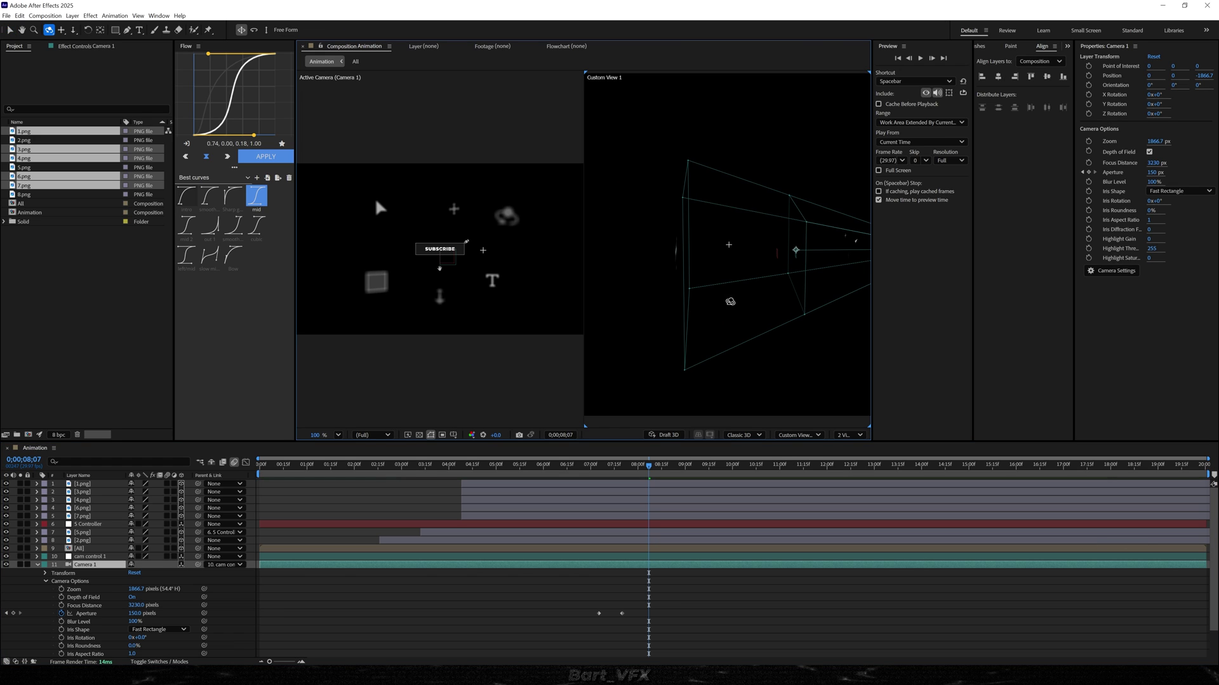
drag(136, 606, 307, 594)
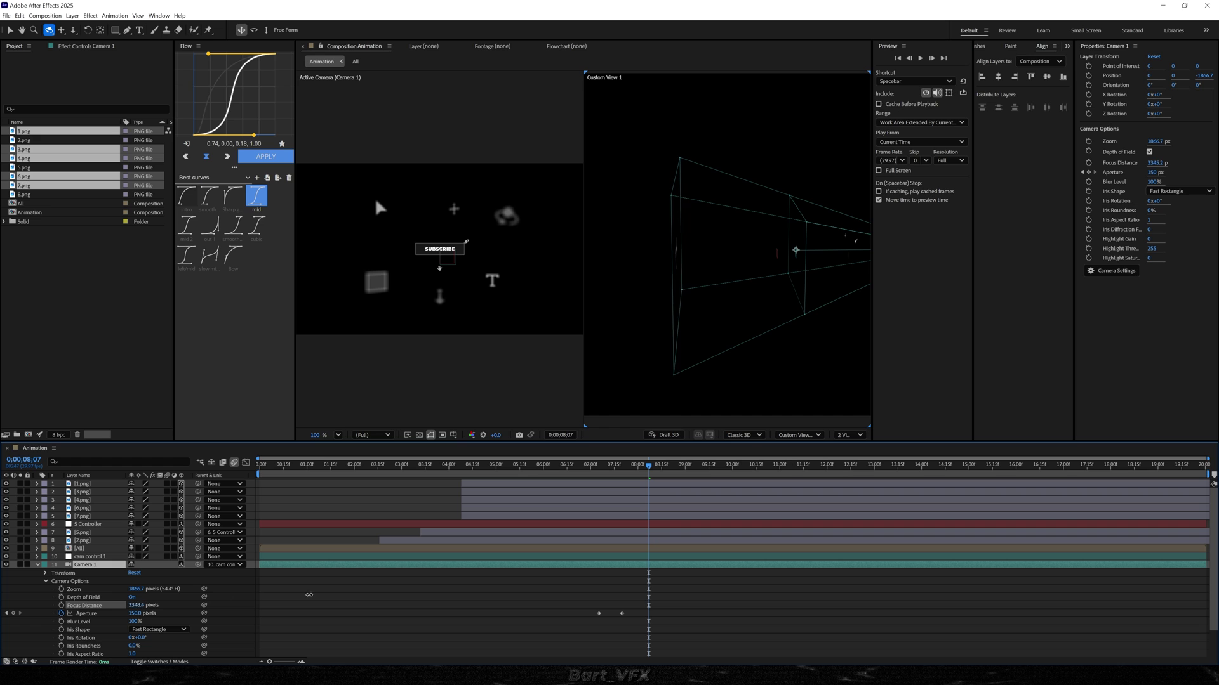
drag(331, 593, 333, 594)
click(849, 436)
click(850, 448)
Preview the blur from 0;00;07;01 and set Camera 1's aperture keyframe at 0;00;07;20 to 50 pixels
click(592, 466)
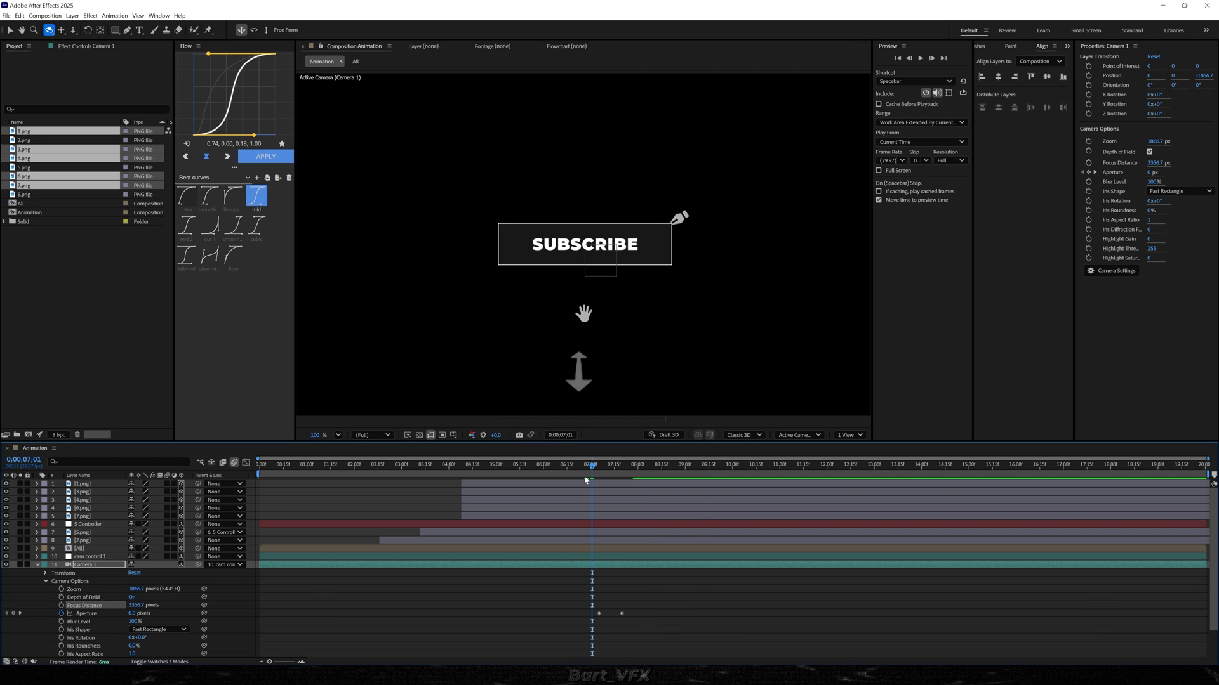
key(space)
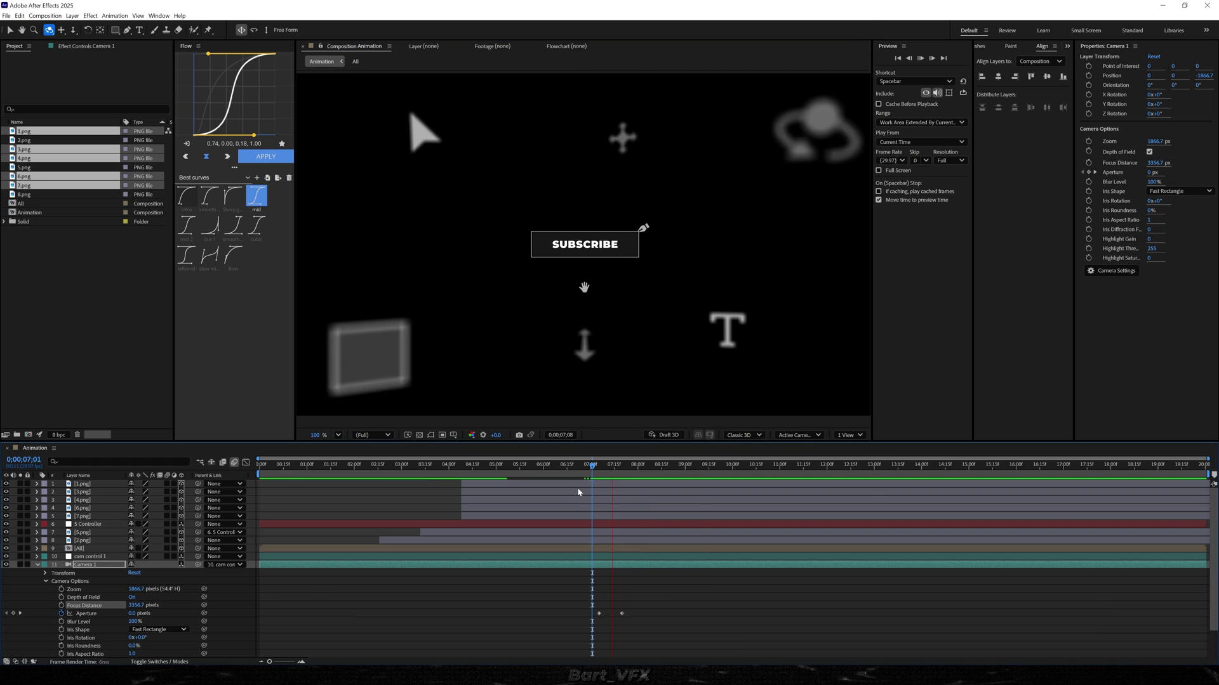
key(space)
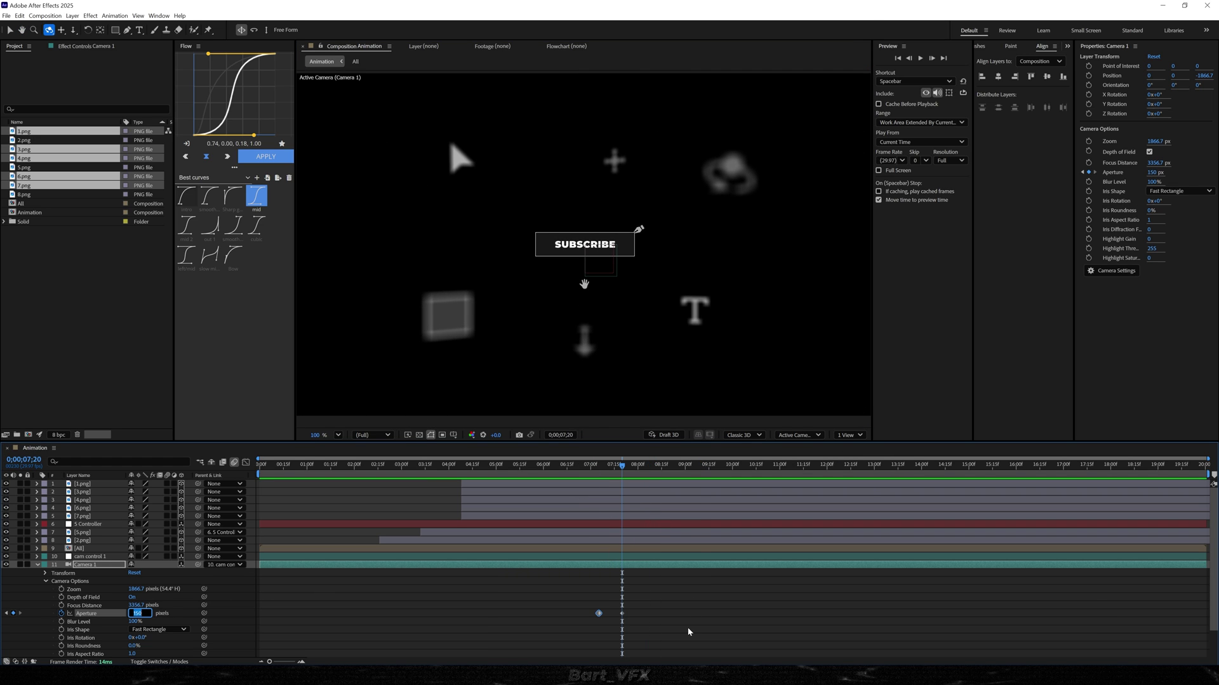
click(687, 627)
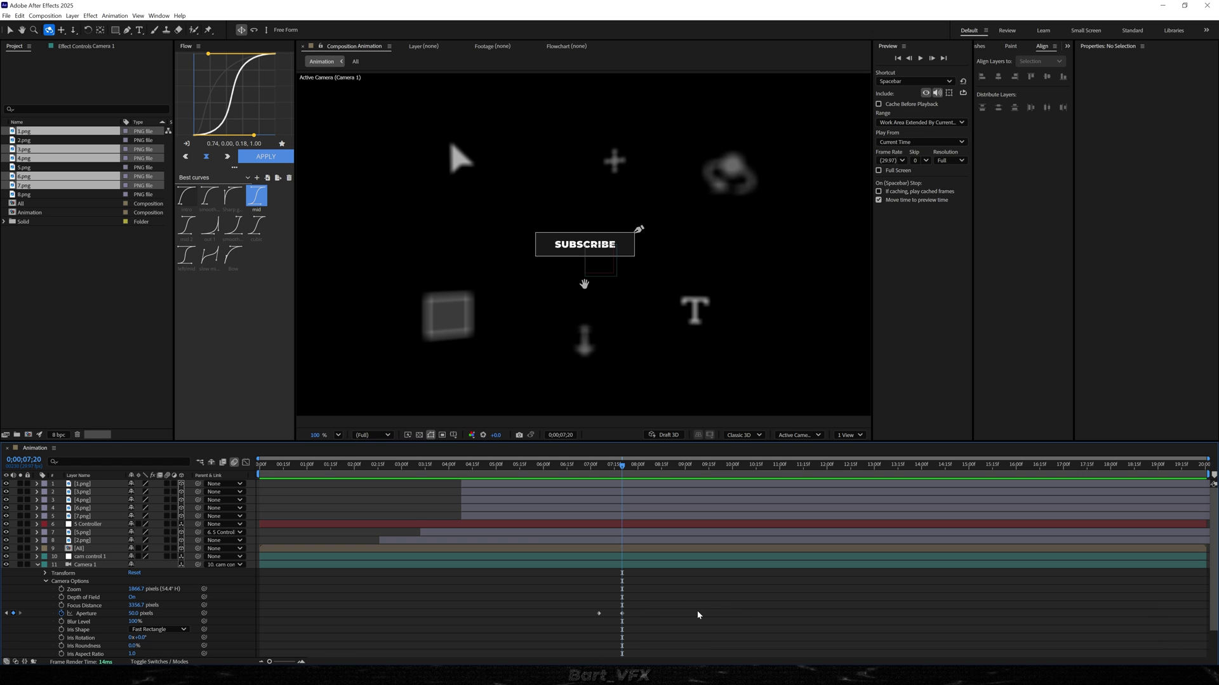
click(594, 468)
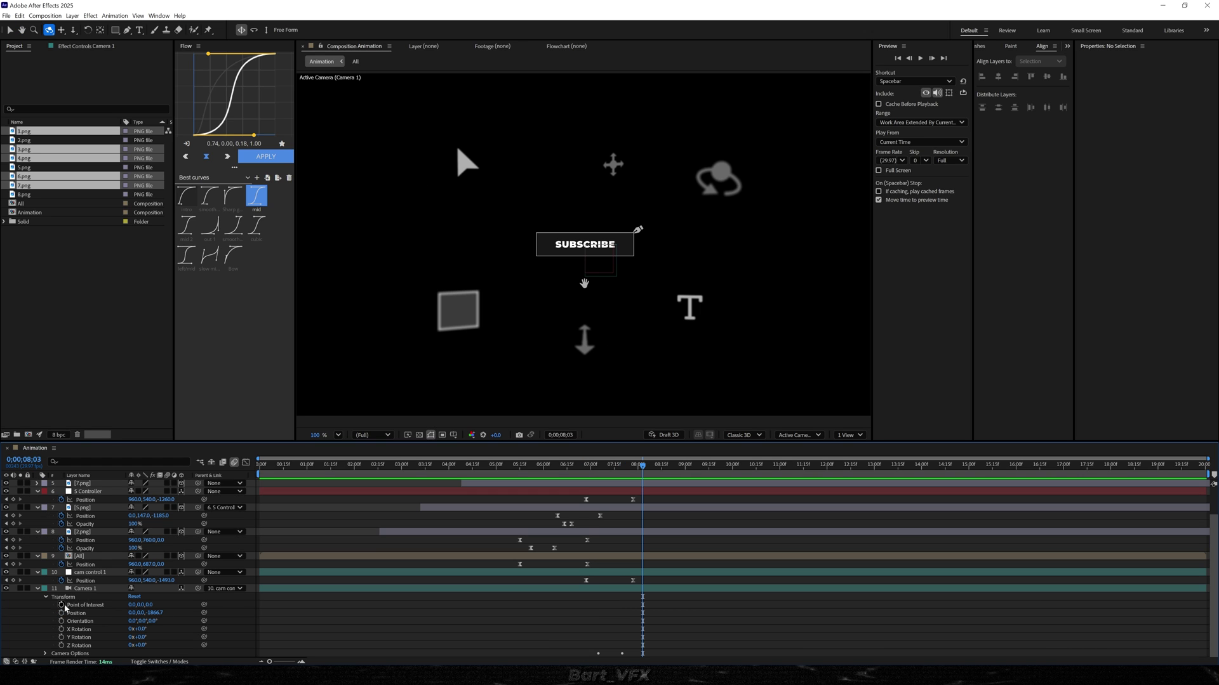
Add the expression wiggle(1,12) to Camera 1's Point of Interest and preview the camera sway
alt+click(61, 604)
text(wiggle())
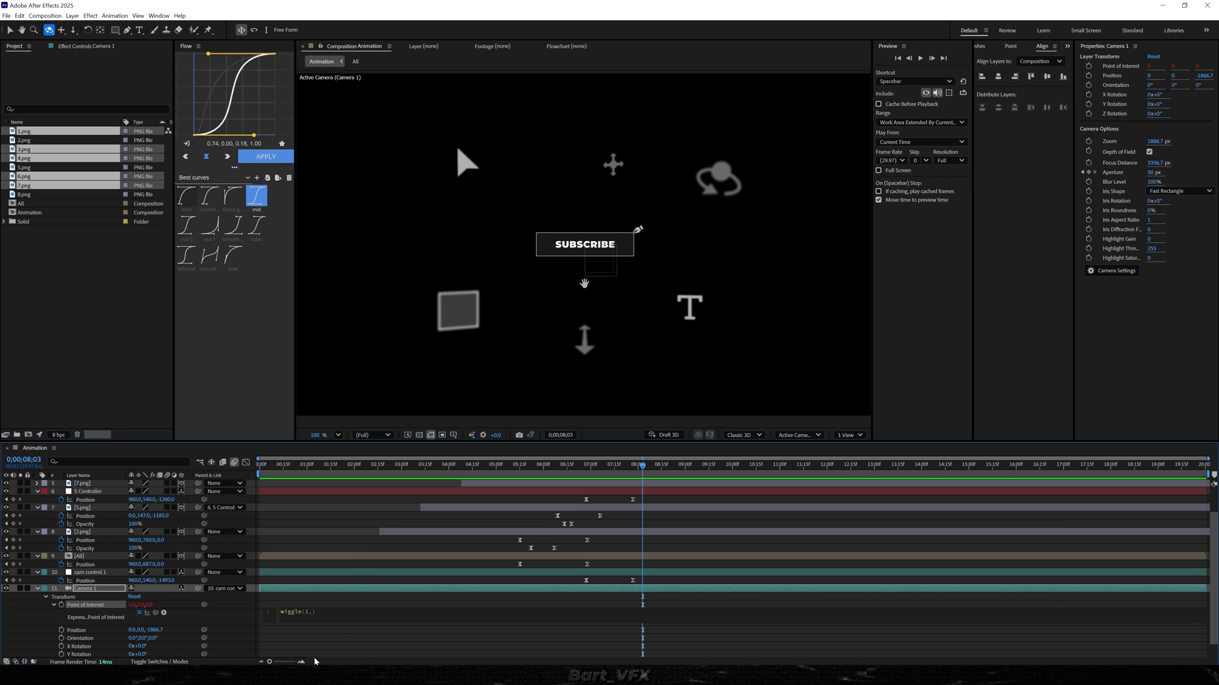
key(KP_Enter)
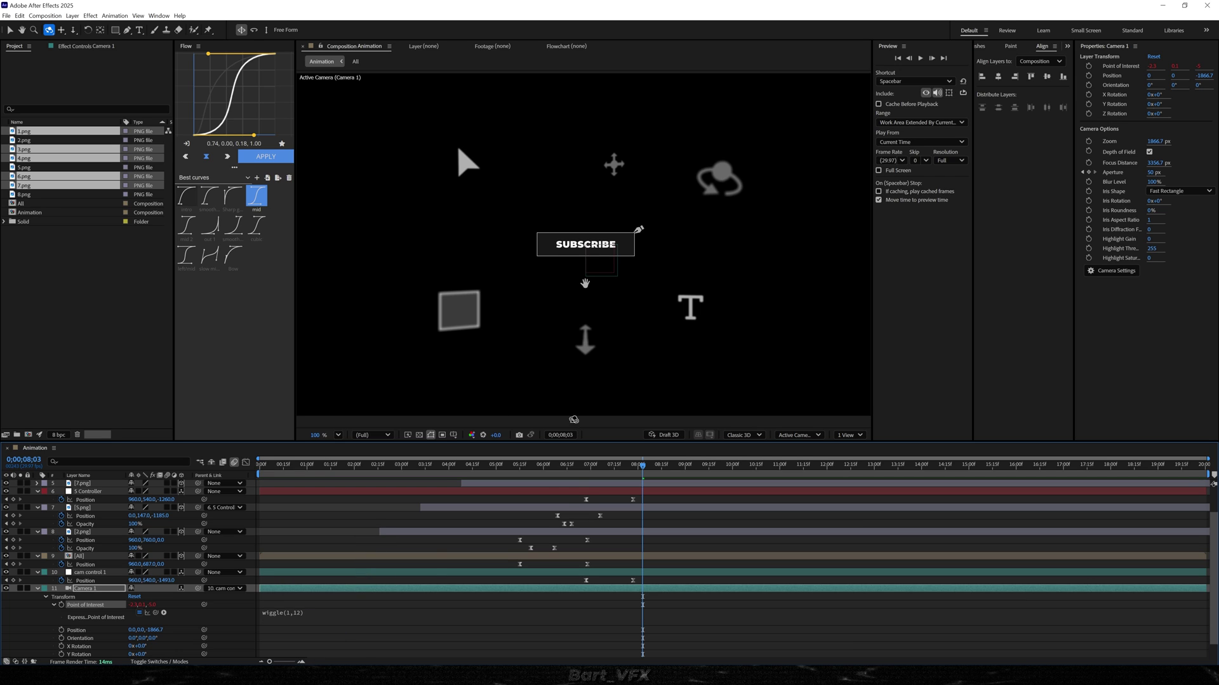
key(space)
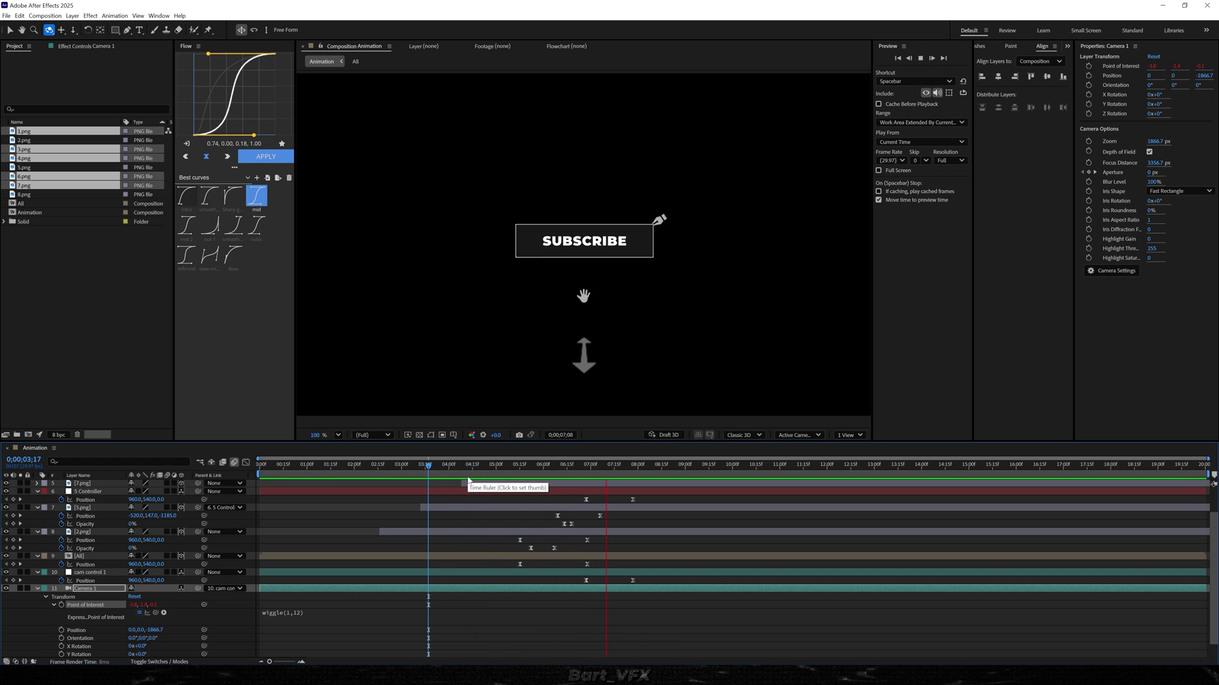
Delay the ending Position keyframes of S Controller and cam control 1 to about 0;00;08;01 and both aperture keyframes a few frames, and preview
key(ctrl+a)
key(u)
drag(587, 468, 623, 476)
drag(634, 536, 627, 631)
click(599, 629)
click(594, 466)
key(space)
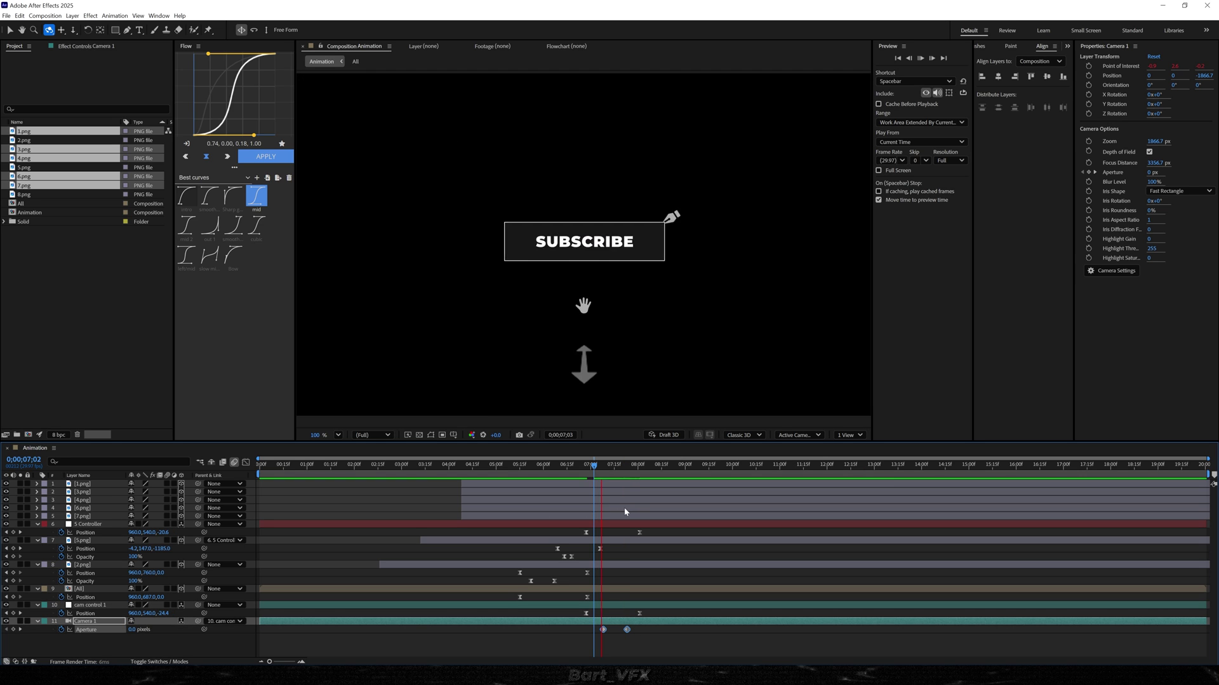
key(space)
Create a comp-size solid in dark gray 222222 and place it beneath all other layers
right_click(121, 595)
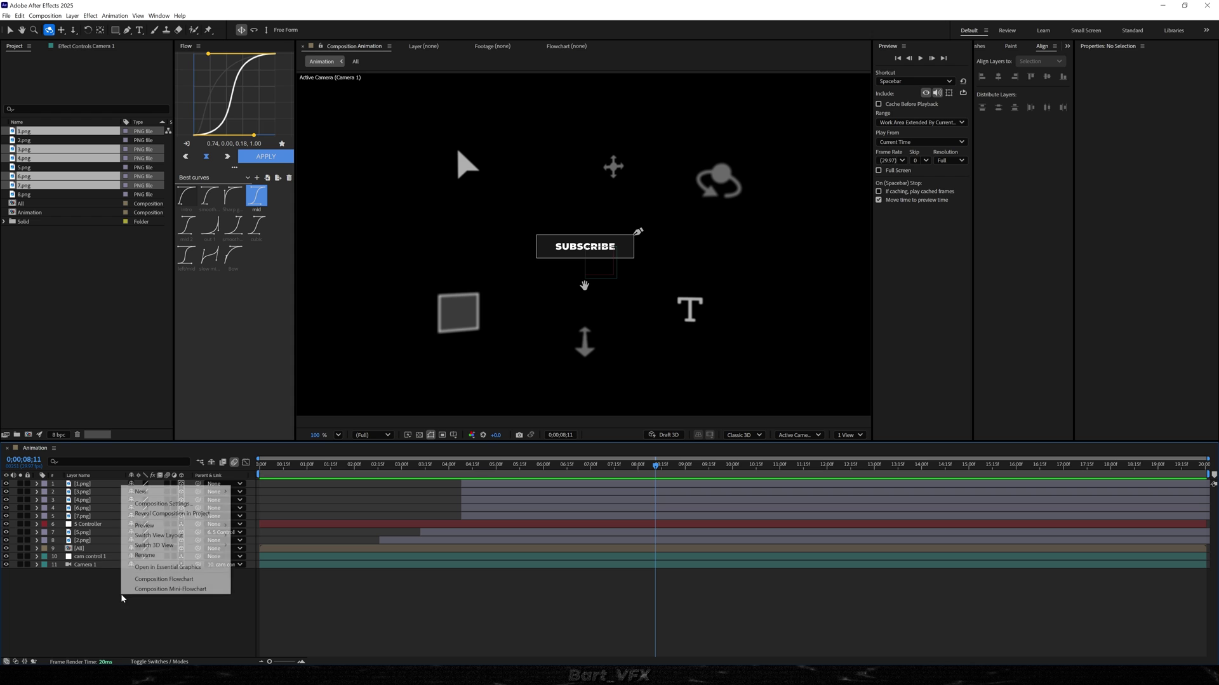
mouse_move(142, 492)
click(254, 502)
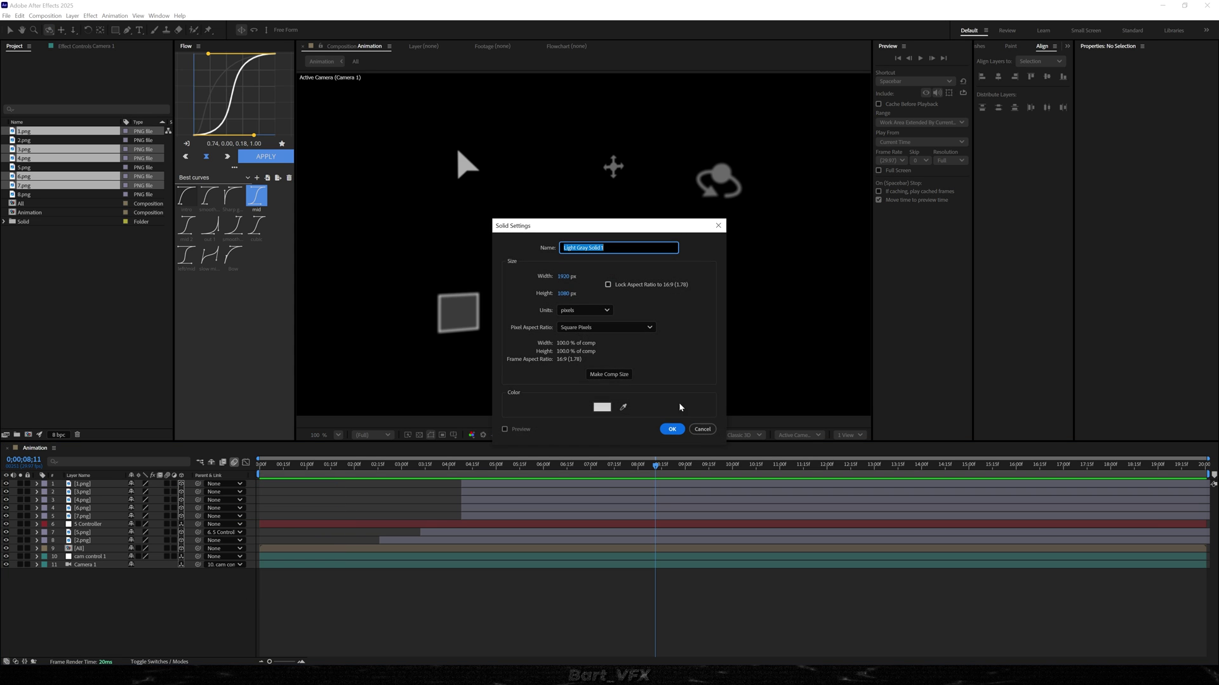
click(602, 407)
drag(511, 381, 479, 383)
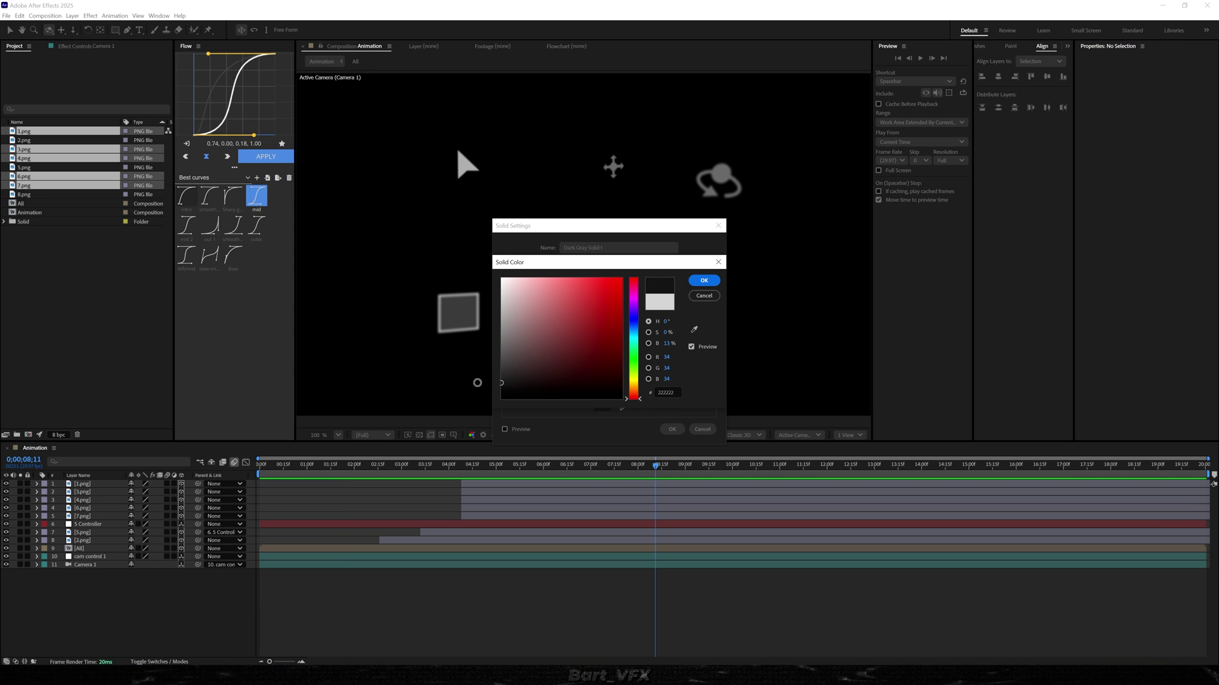
click(705, 281)
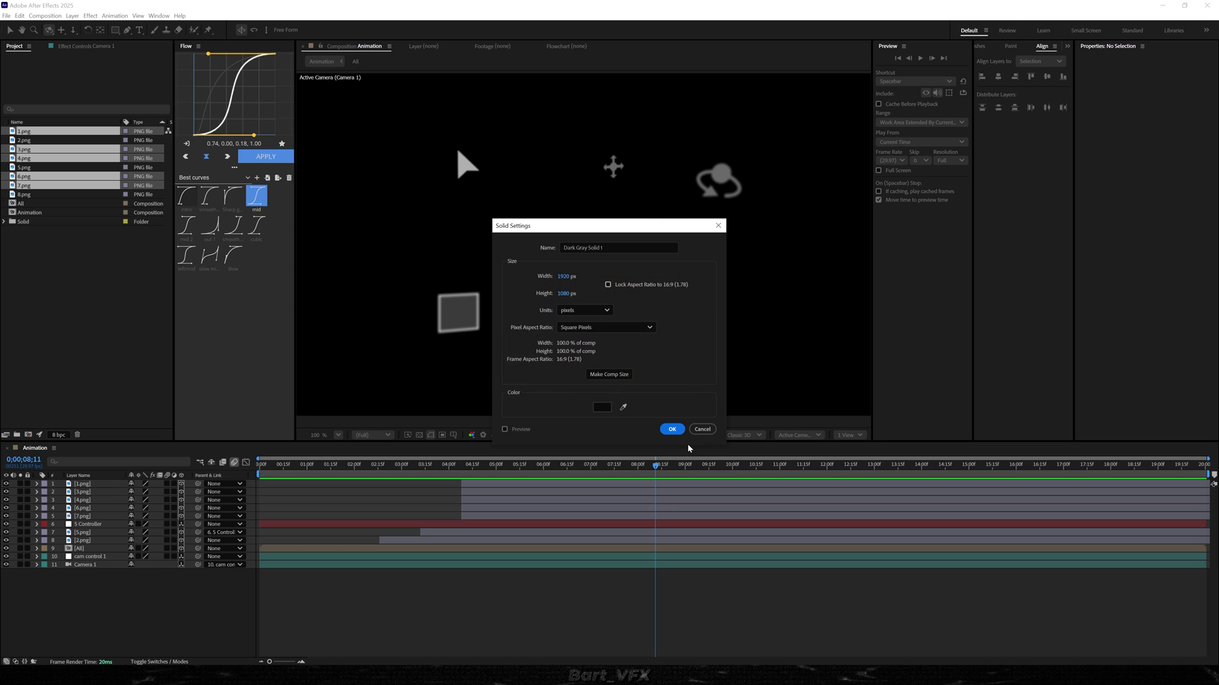
click(671, 429)
drag(92, 484, 120, 596)
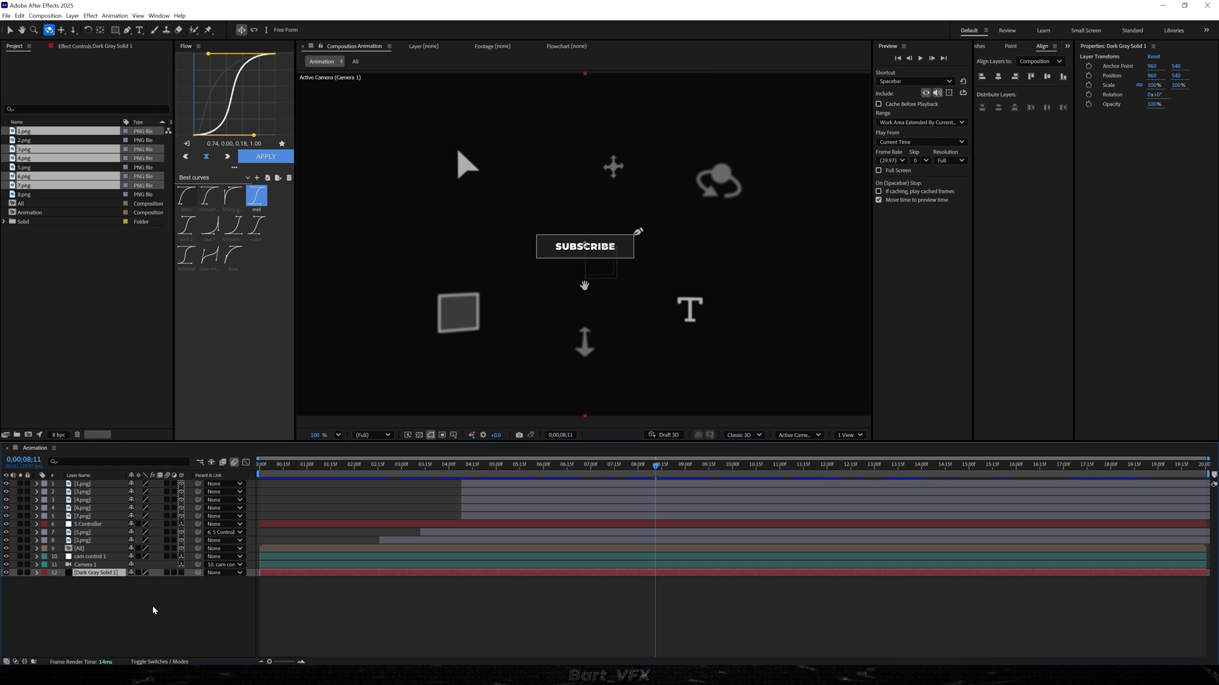
Rename the dark gray solid layer as BG
click(401, 634)
click(85, 571)
key(Return)
text(BG)
key(Return)
Add an adjustment layer named Vignette above all layers and apply the CC Vignette effect to it
right_click(106, 596)
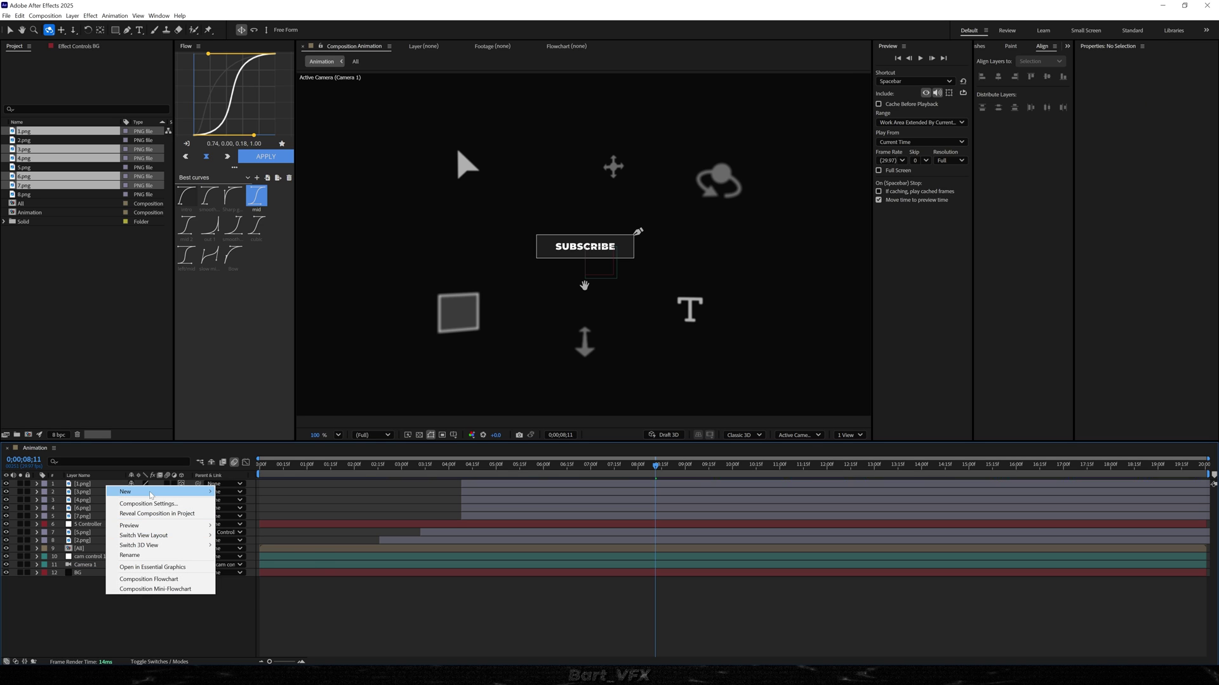
mouse_move(165, 492)
click(249, 563)
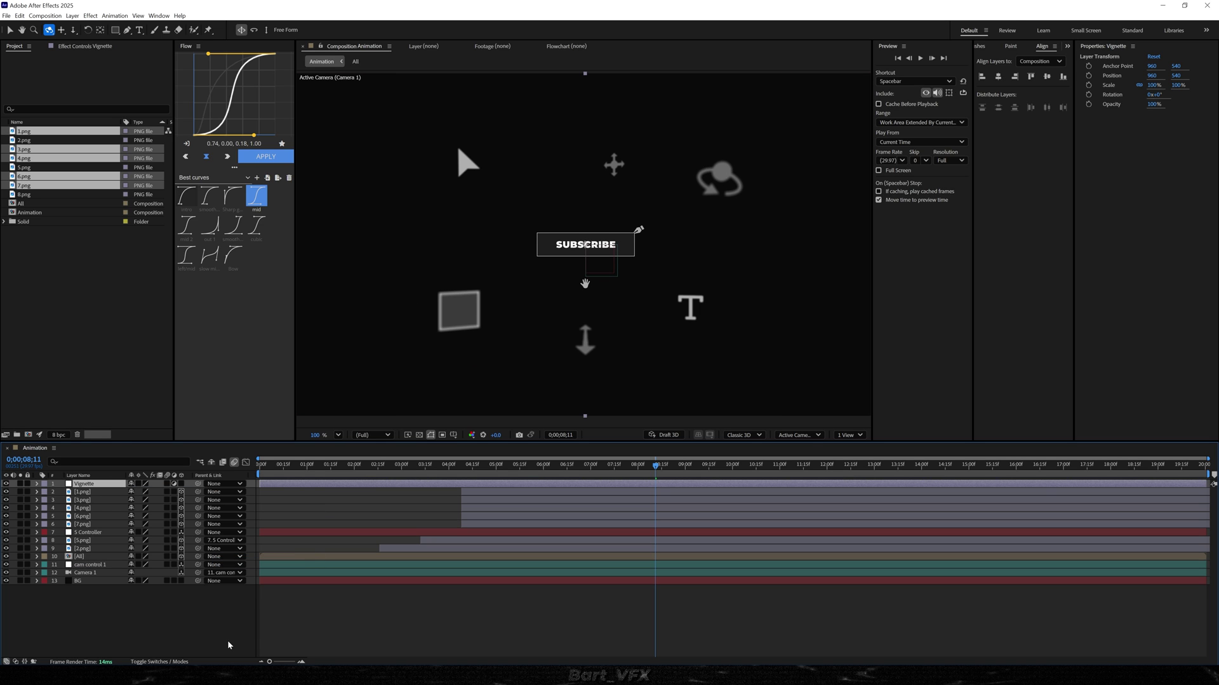
key(ctrl+space)
text(vignette)
key(Return)
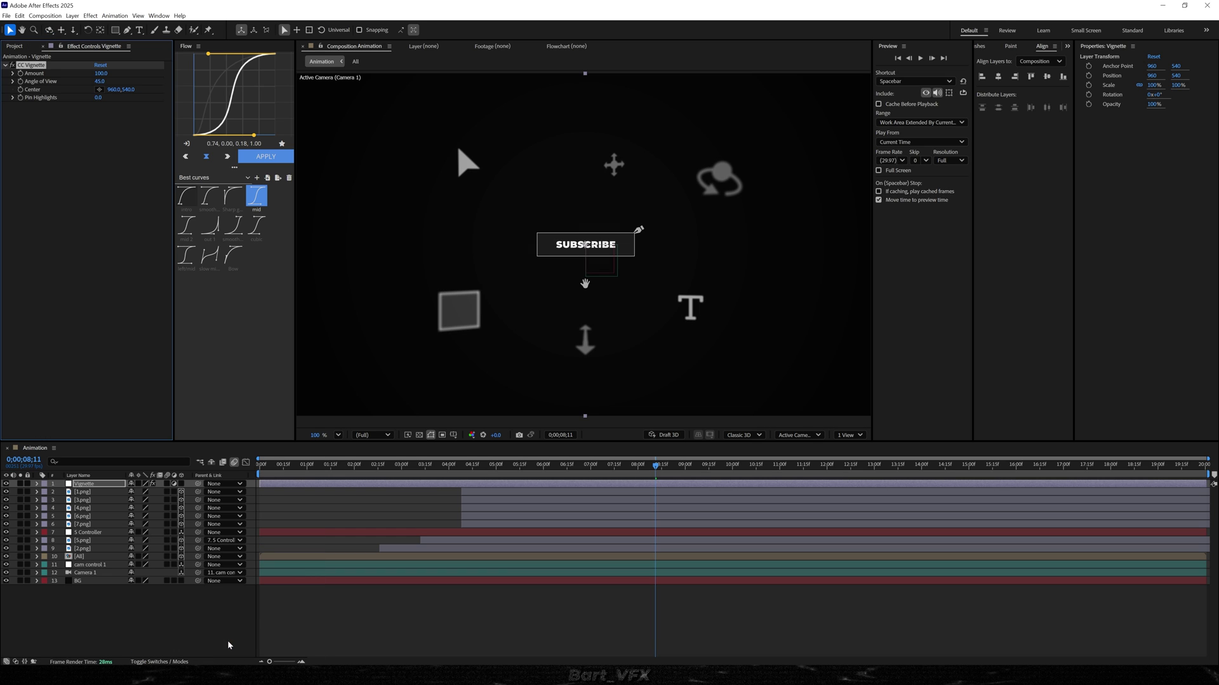
drag(137, 68, 137, 68)
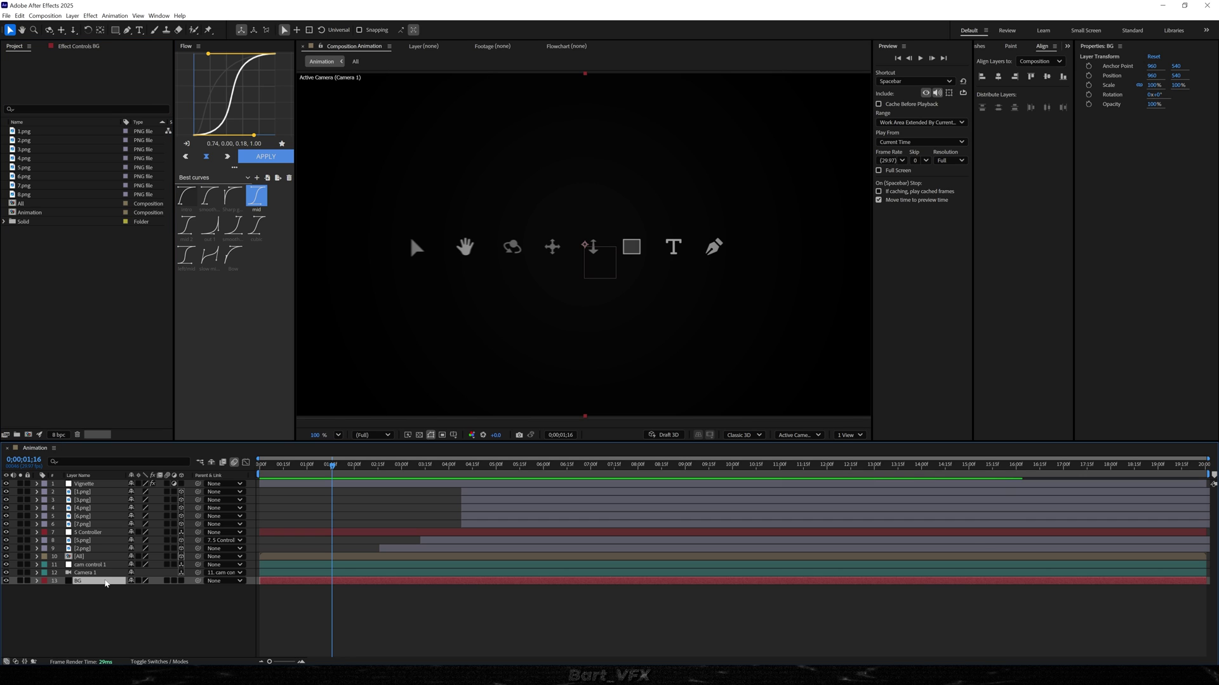
Darken the BG solid's color in its solid settings
key(ctrl+shift+y)
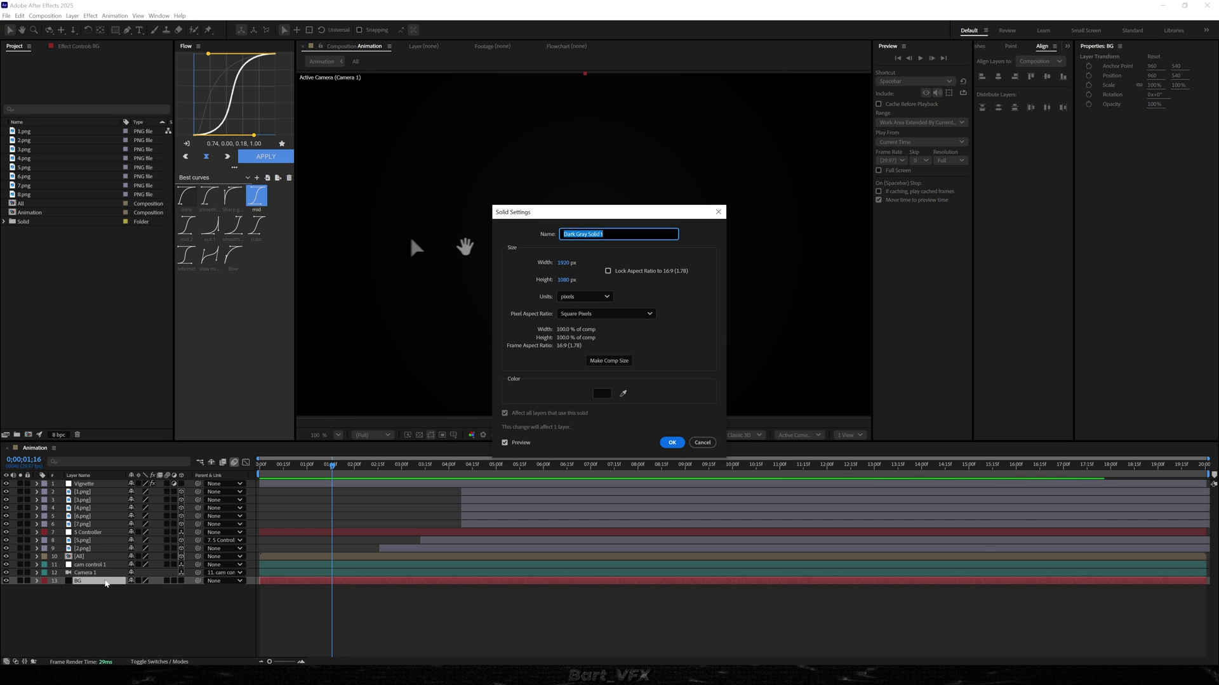
click(580, 389)
drag(500, 393, 482, 392)
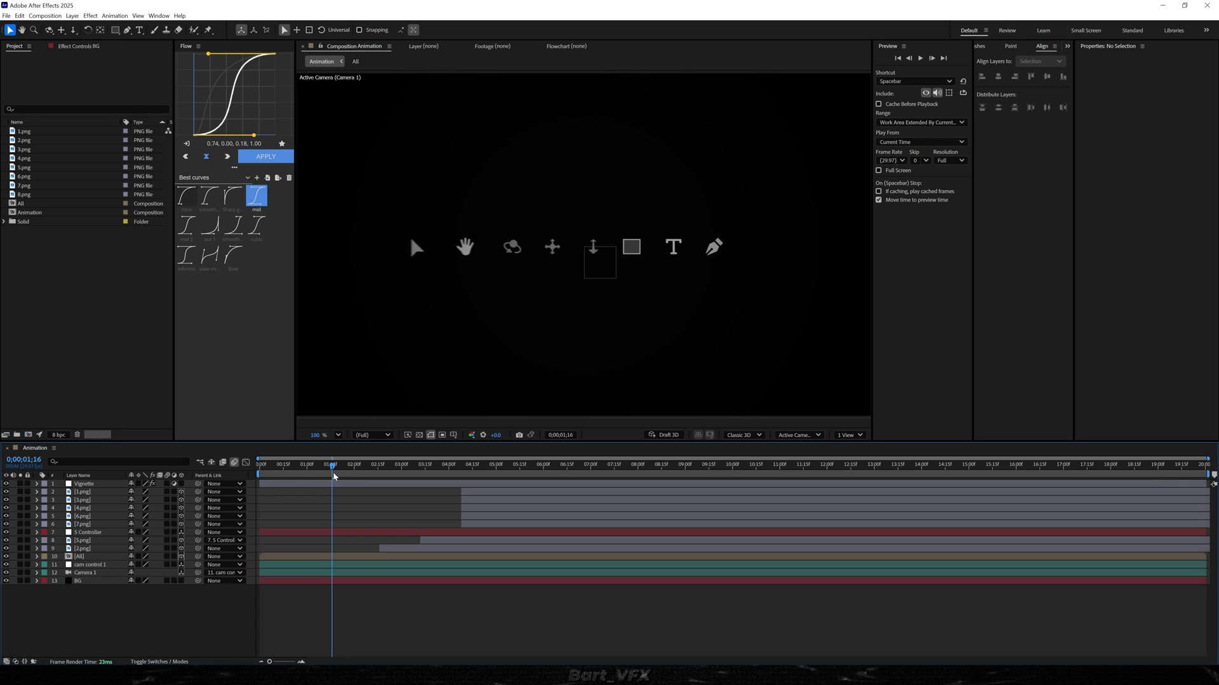
Preview the animation from the start and increase the CC Vignette amount on the Vignette layer
drag(333, 474, 226, 488)
key(space)
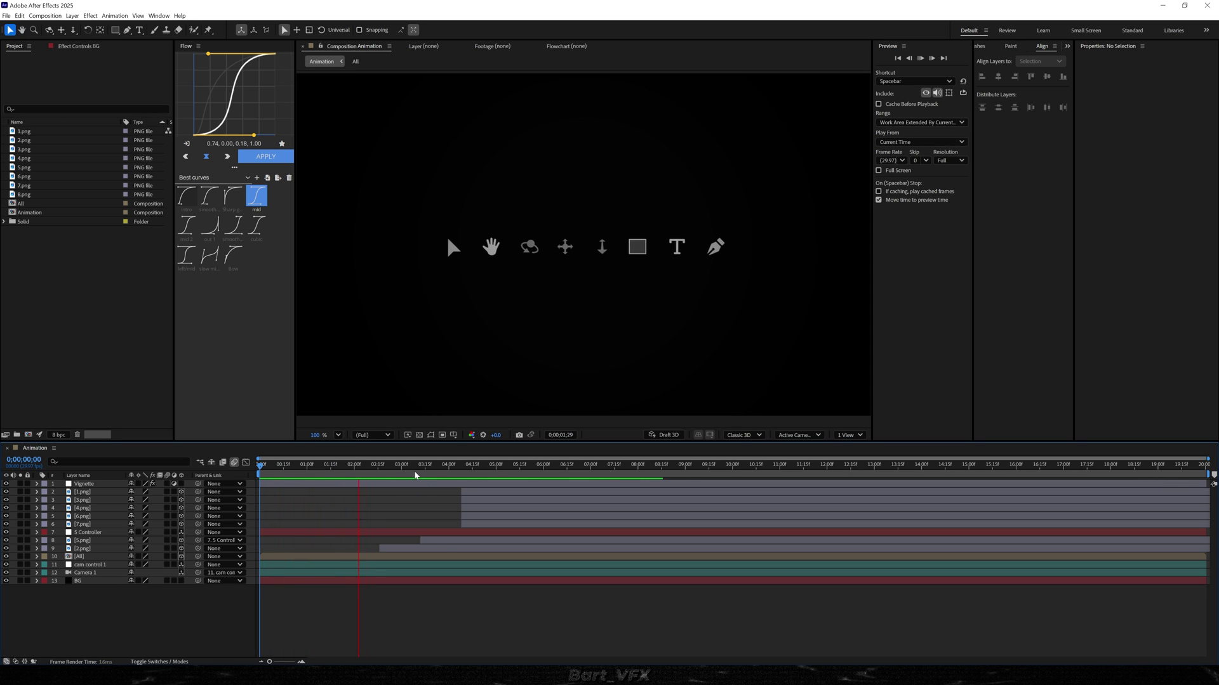
click(527, 485)
click(75, 46)
drag(96, 74, 120, 73)
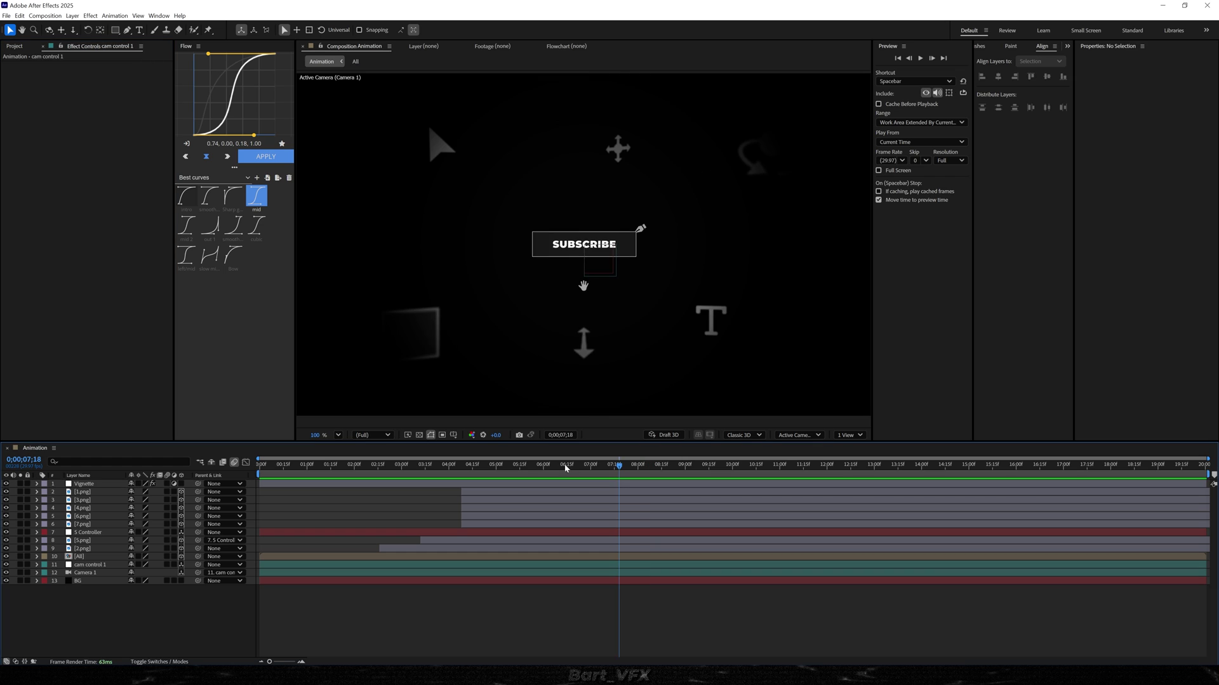
Duplicate the cam control 1 null and delete the copy's ending Position keyframe
drag(565, 465, 573, 489)
click(507, 564)
key(ctrl+d)
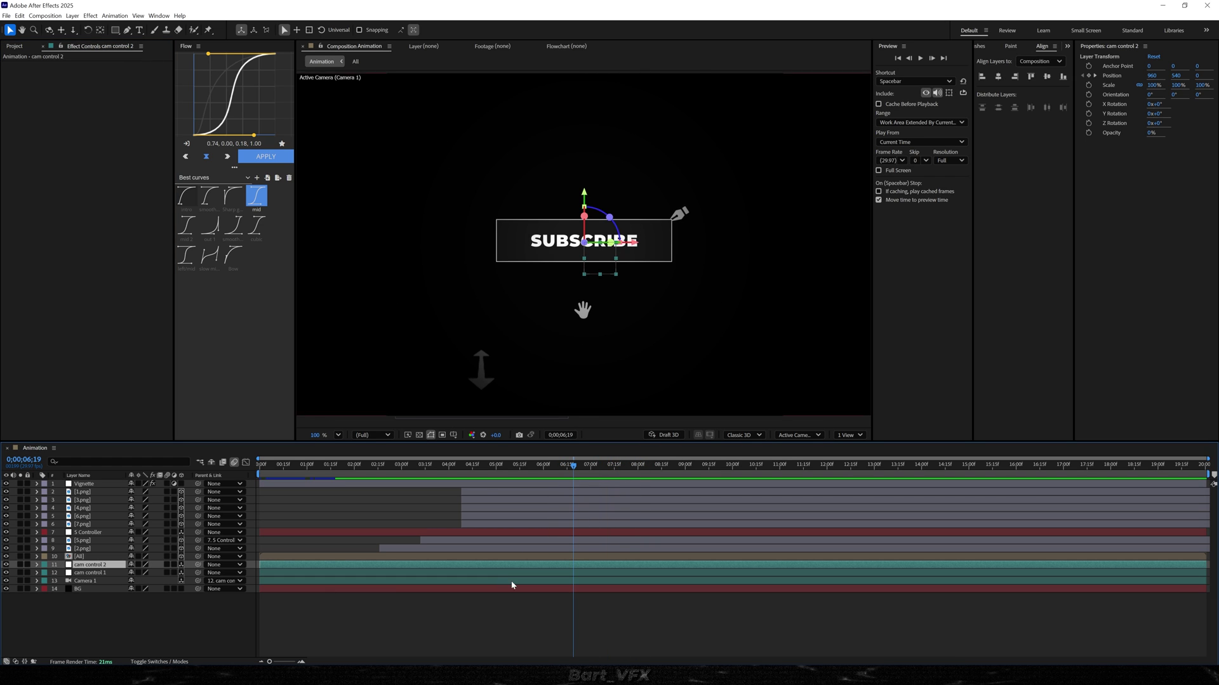
key(u)
drag(654, 571, 636, 576)
key(Delete)
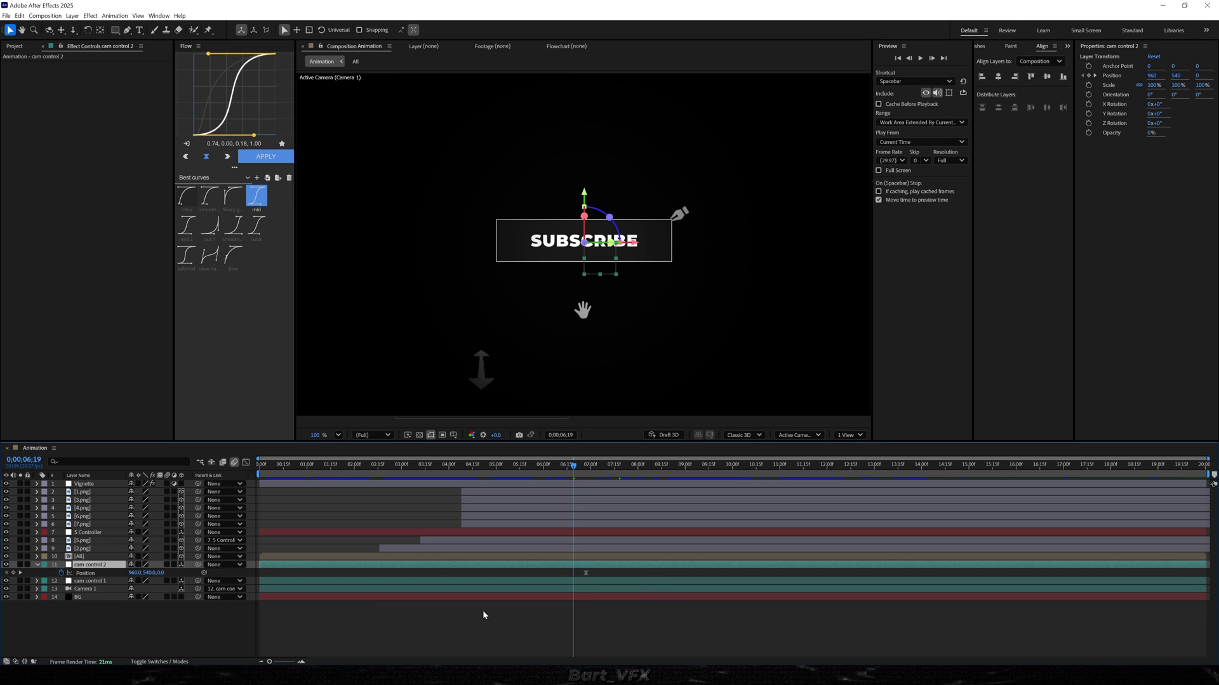
Parent cam control 1 to cam control 2, and keyframe cam control 2's Position from 0;00;07;15 to Y 1630 at 0;00;08;23
click(85, 581)
key(p)
drag(585, 573, 614, 571)
click(674, 466)
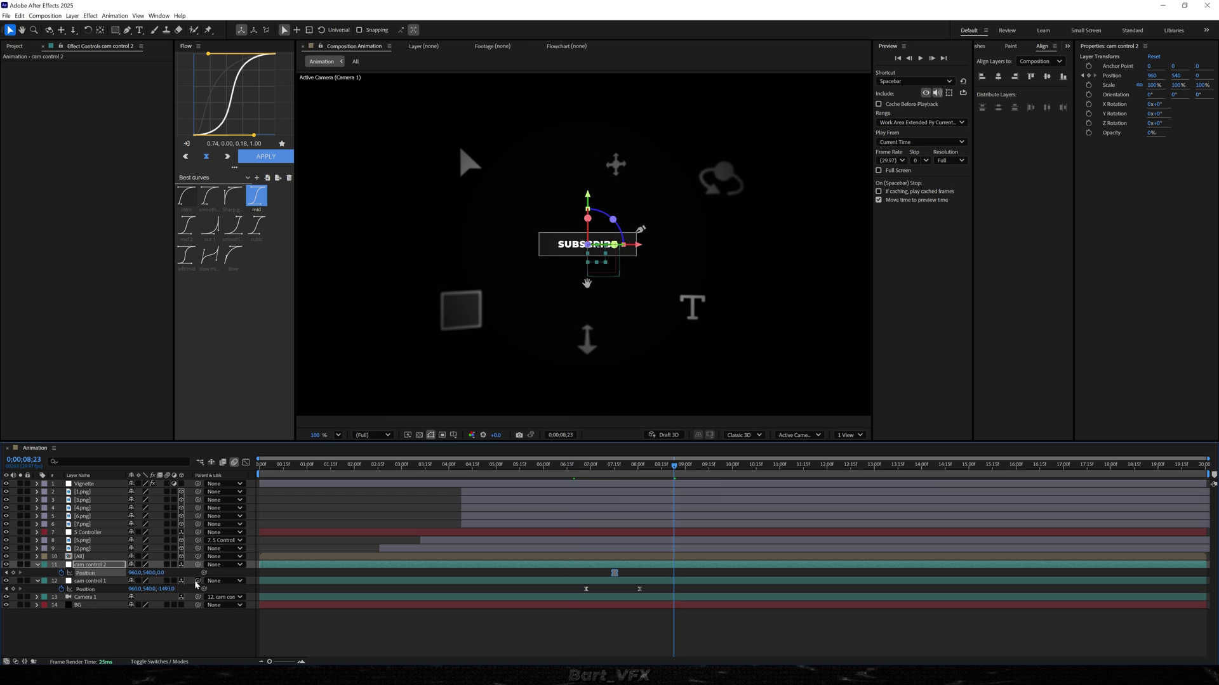
drag(128, 573, 834, 527)
Apply the mid Flow easing curve to cam control 2's two Position keyframes and preview from 0;00;06;24
drag(689, 577, 557, 570)
click(272, 159)
click(582, 466)
key(space)
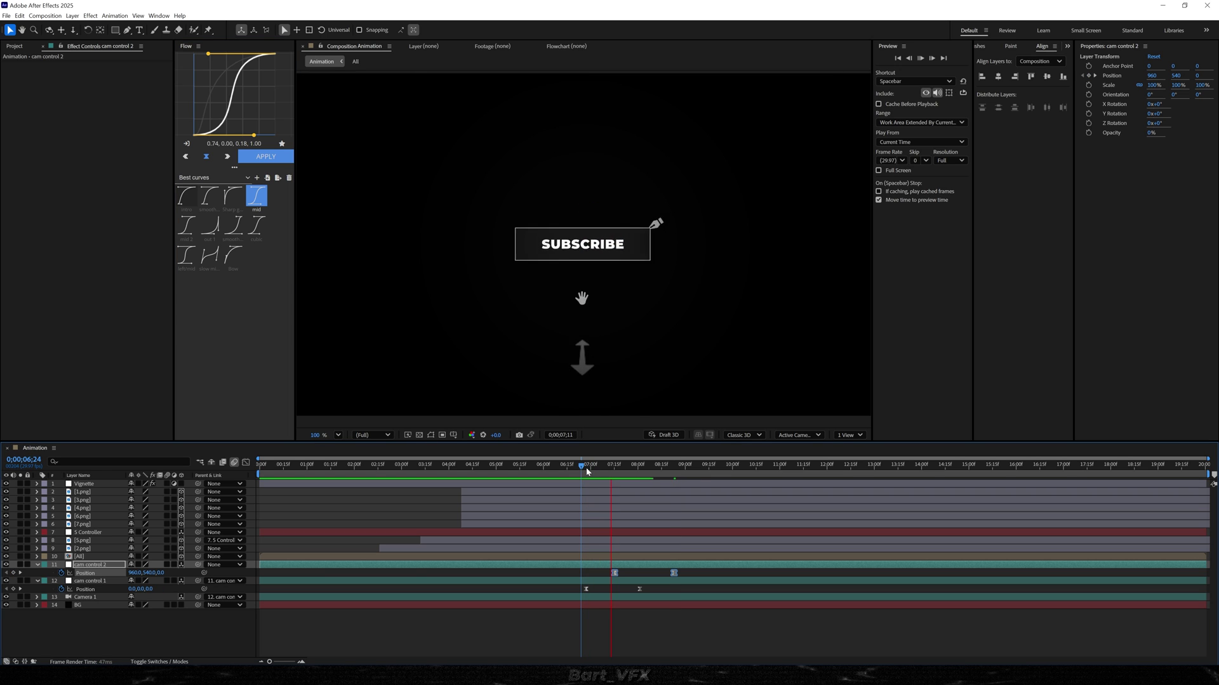
key(space)
Move cam control 2's Position keyframes to about 0;00;07;23 and 0;00;09;01, and set the ending Y position to about 1860
drag(674, 573, 686, 574)
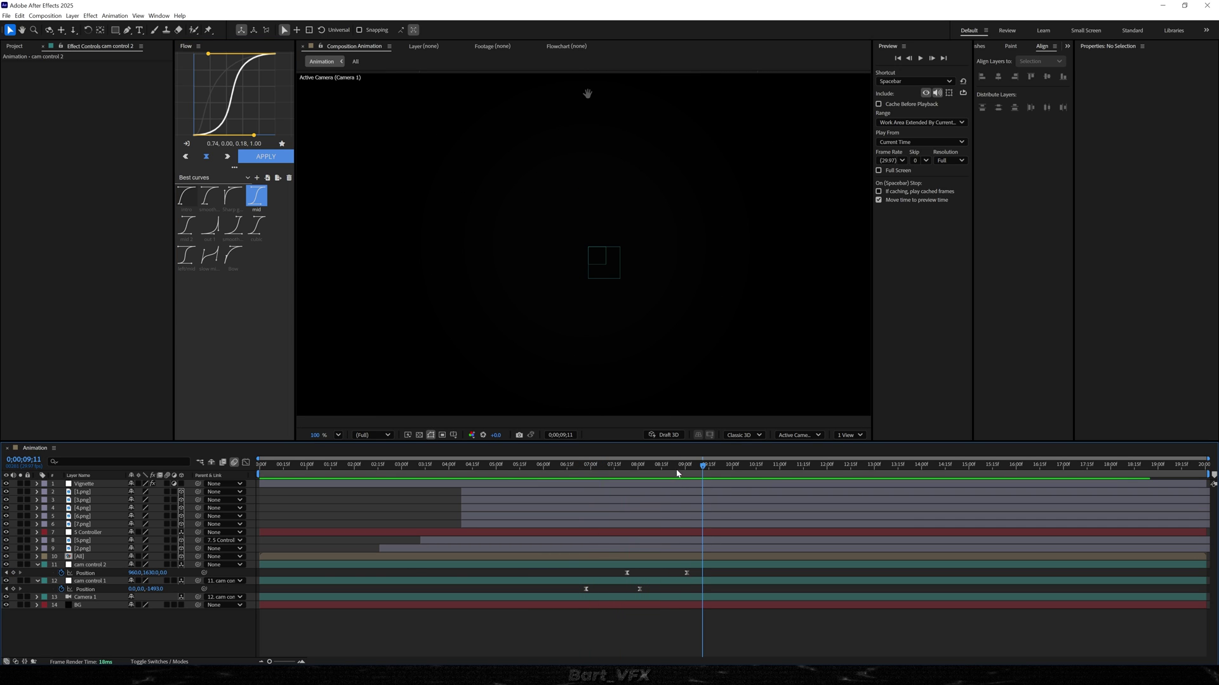
click(685, 467)
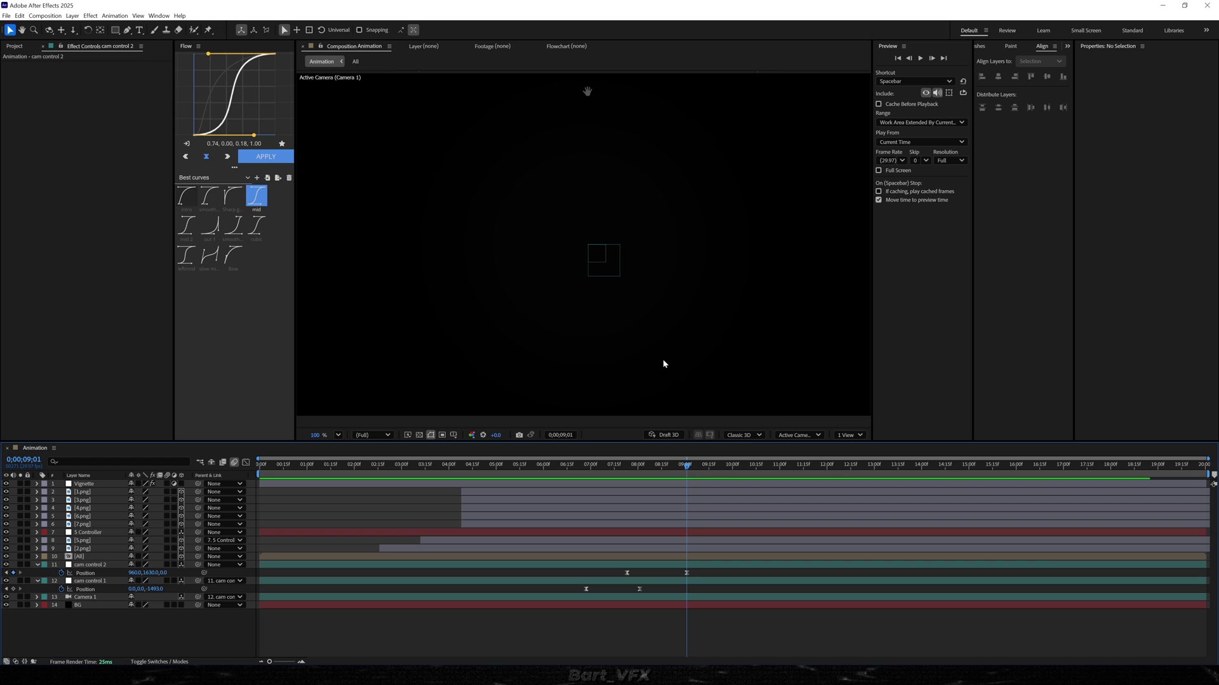
click(90, 564)
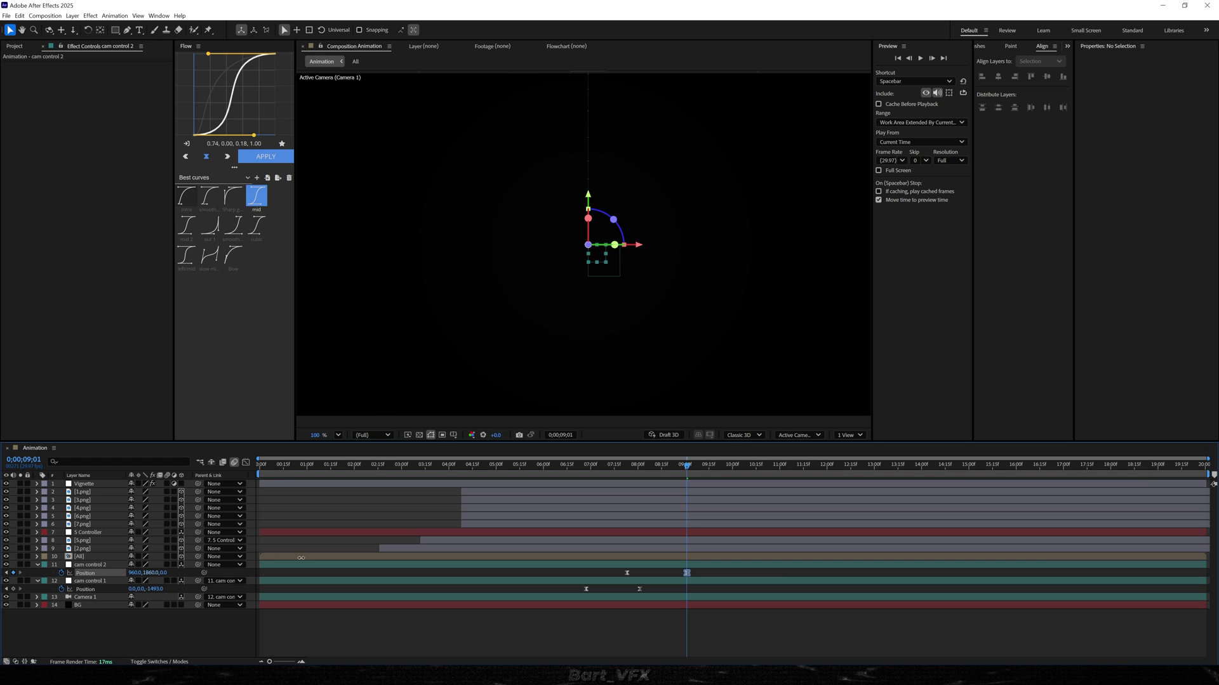
Limit the work area to about 0;00;00;04 through 0;00;08;14 and preview the animation
click(658, 471)
key(n)
key(space)
key(b)
click(632, 467)
key(space)
key(space)
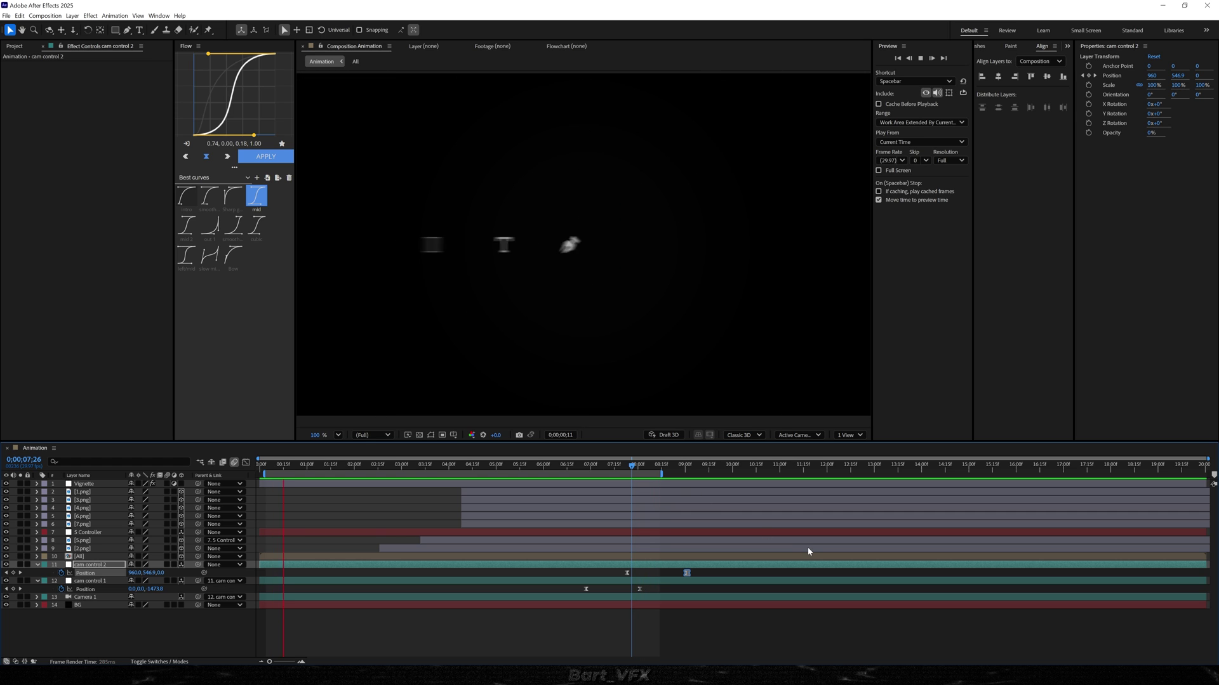